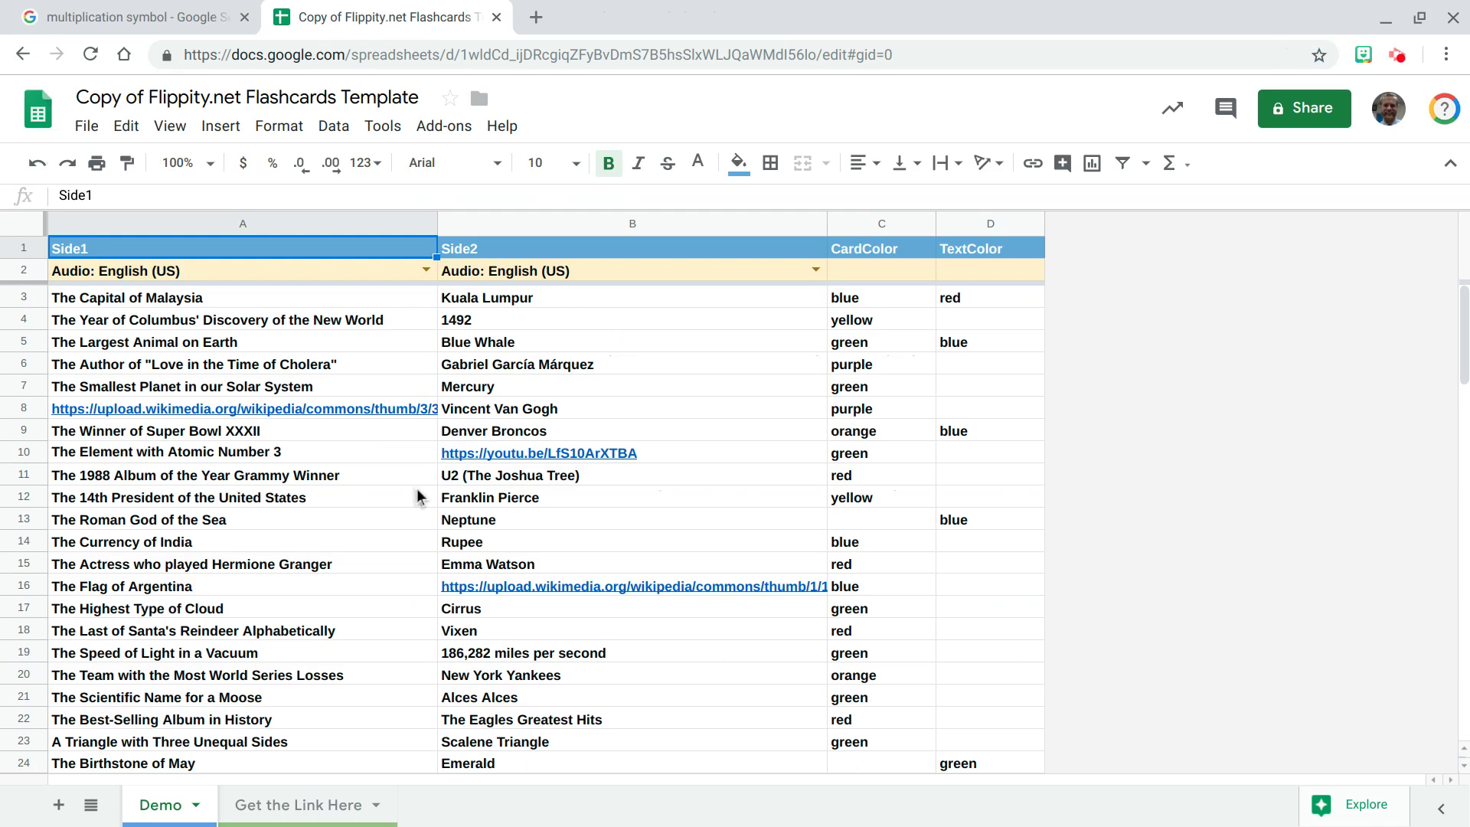
Clear the sample flashcard entries under Side1 and Side2 from row 3 downward, keeping the two header rows
{"action": "left_click", "coordinate": [299, 302]}
{"action": "left_click_drag", "start_coordinate": [434, 310], "coordinate": [553, 679]}
{"action": "key", "text": "Delete"}
{"action": "scroll", "coordinate": [640, 551], "scroll_direction": "up", "scroll_amount": 3}
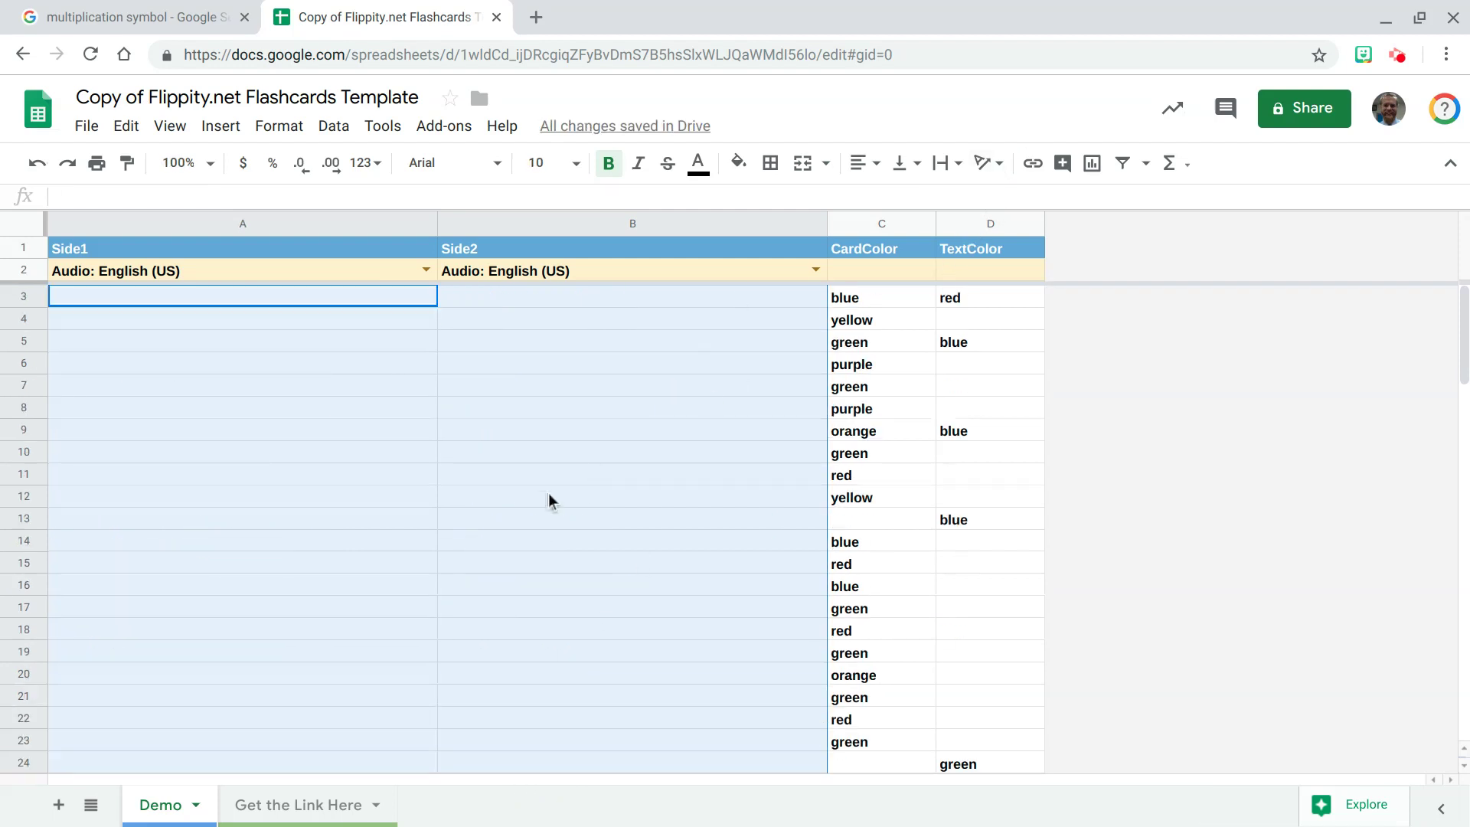
Insert two blank columns immediately after the TextColor column on the Demo sheet
{"action": "left_click", "coordinate": [956, 228]}
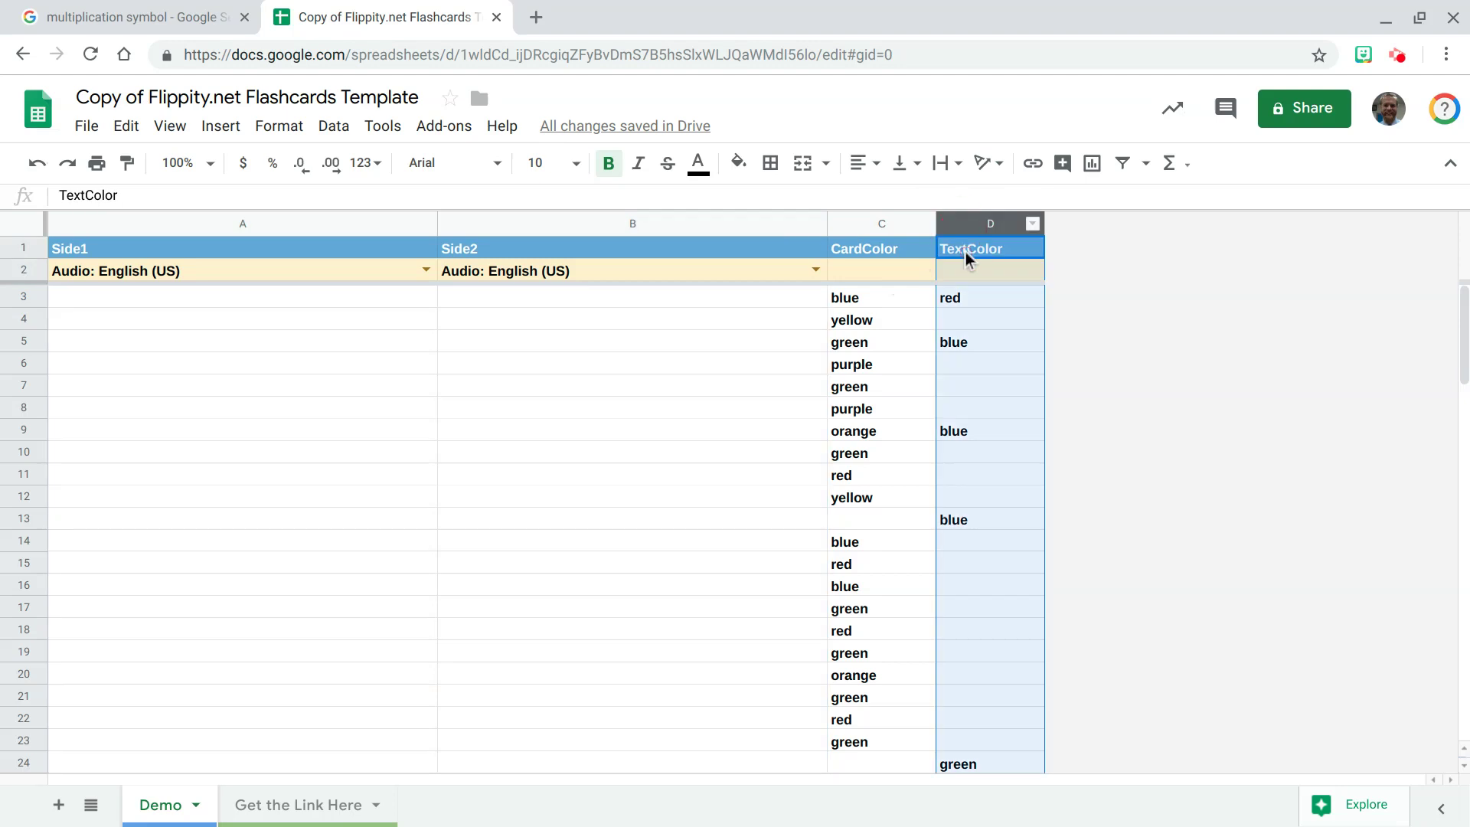
{"action": "right_click", "coordinate": [982, 228]}
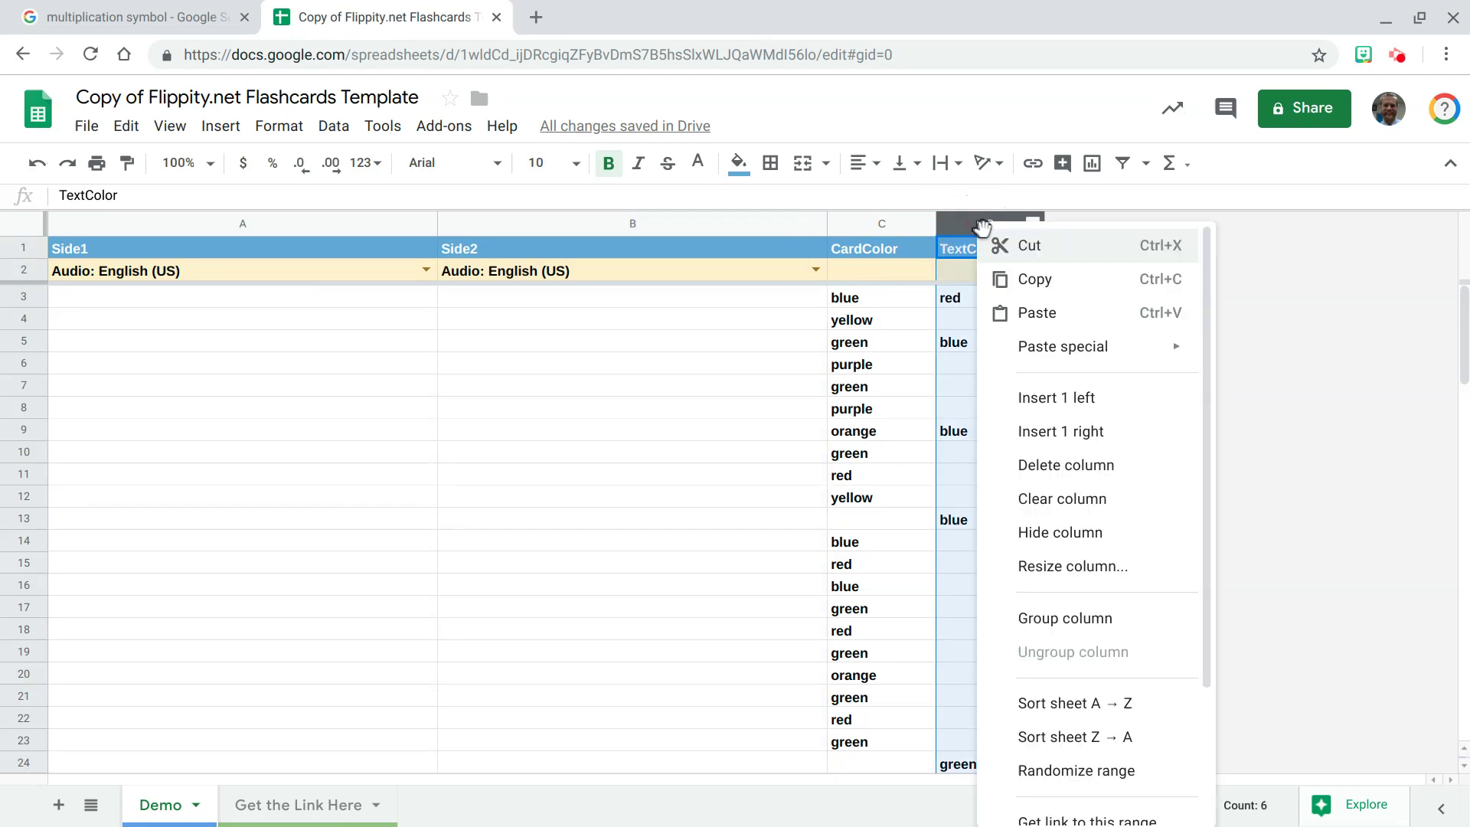
{"action": "left_click", "coordinate": [1063, 434]}
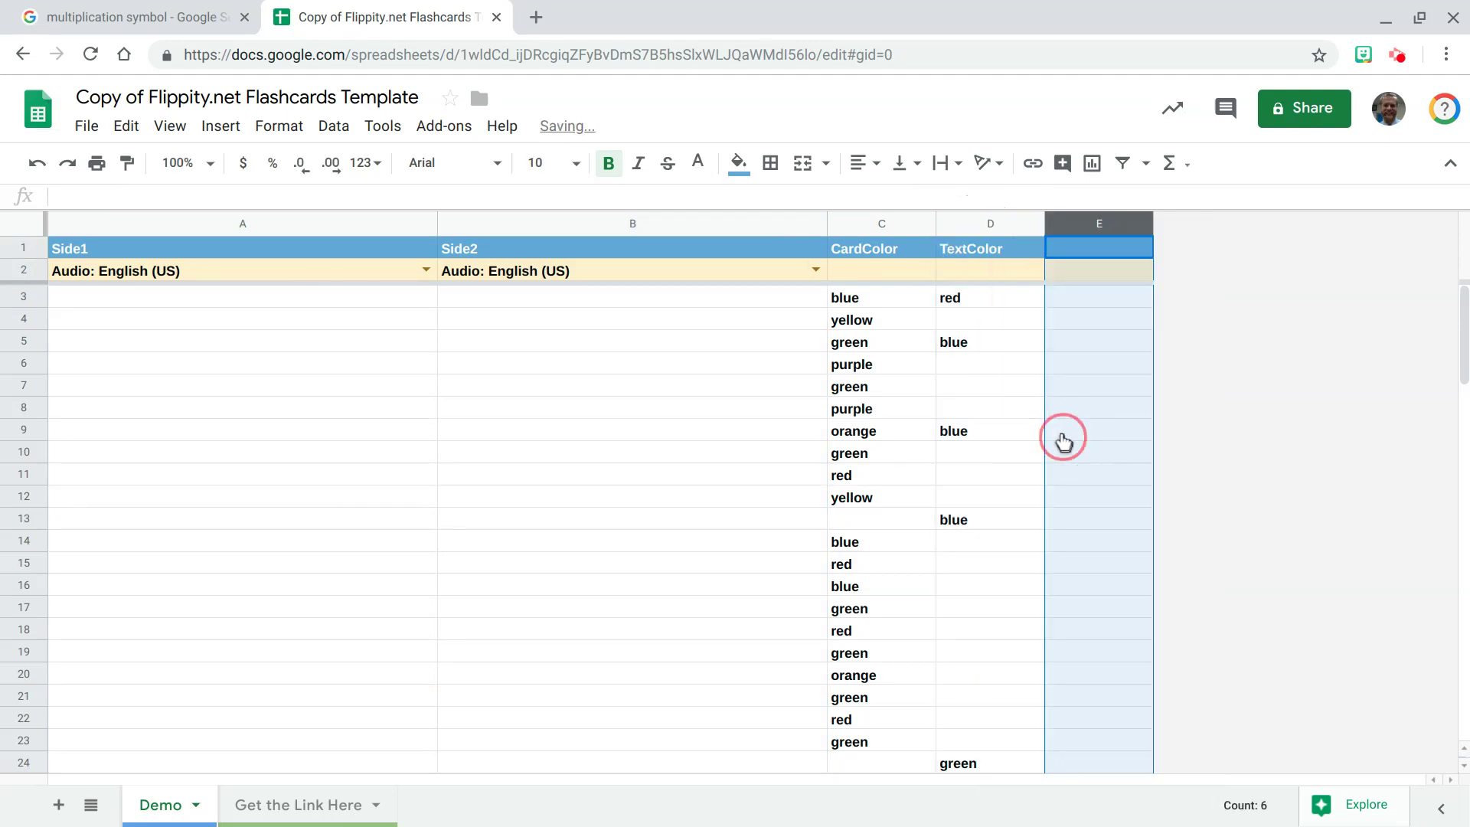
{"action": "key", "text": "ctrl+y"}
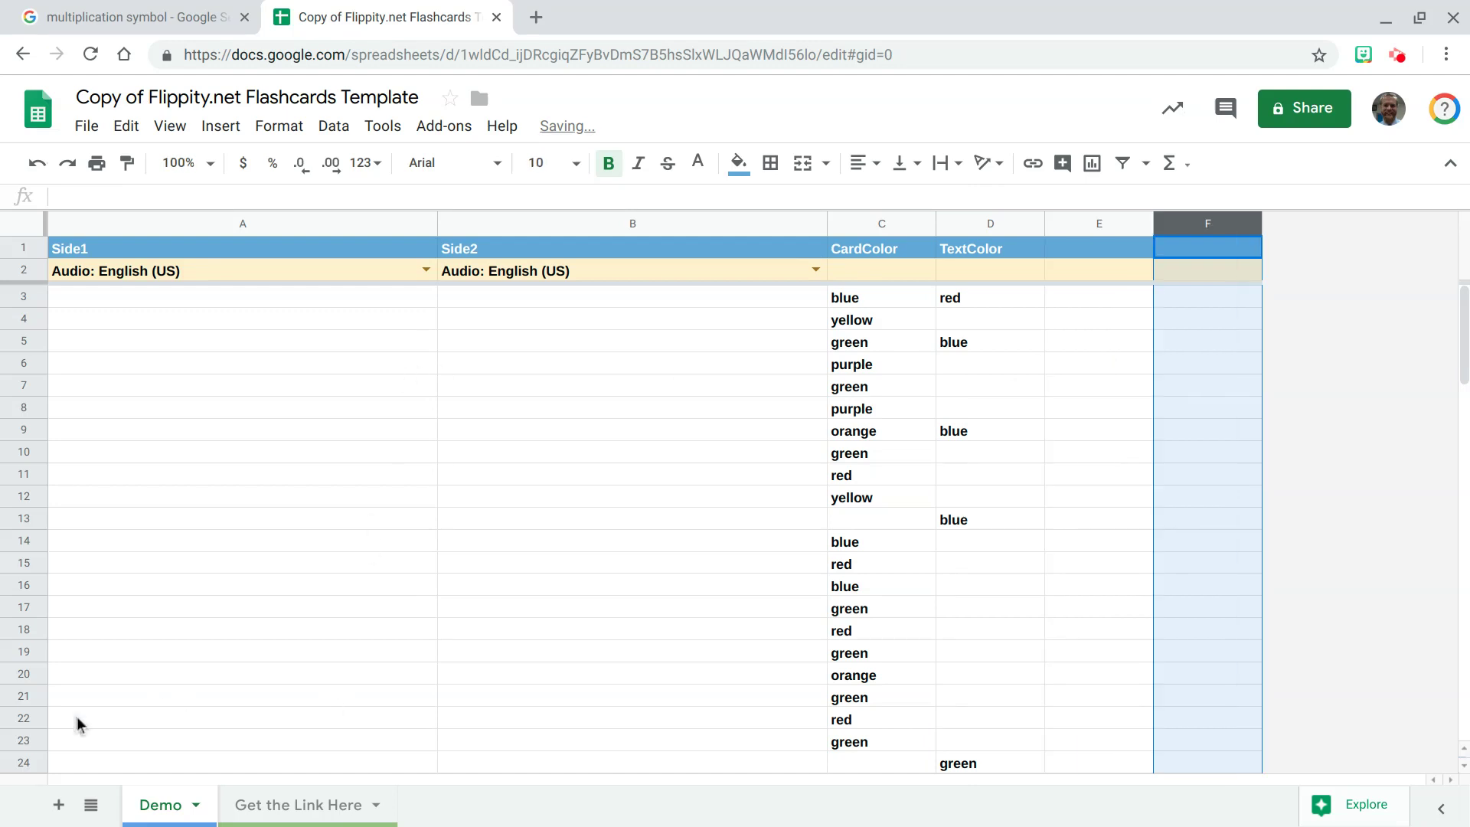
Add a new sheet named Math Facts and place it after the Get the Link Here sheet
{"action": "left_click", "coordinate": [57, 804]}
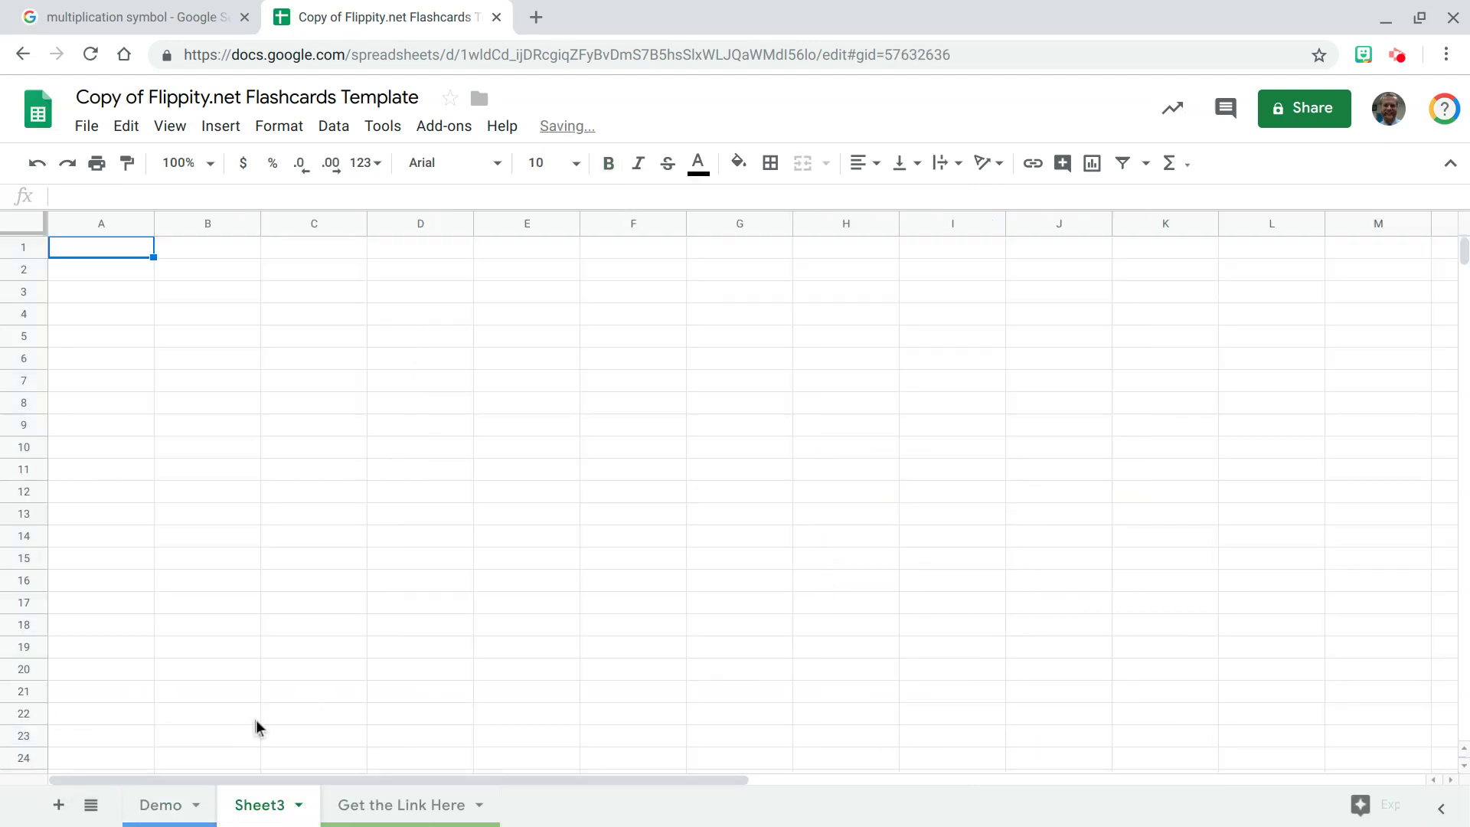
{"action": "double_click", "coordinate": [264, 800]}
{"action": "type", "text": "Math Facts"}
{"action": "key", "text": "Return"}
{"action": "left_click", "coordinate": [260, 808]}
{"action": "left_click_drag", "start_coordinate": [261, 807], "coordinate": [501, 800]}
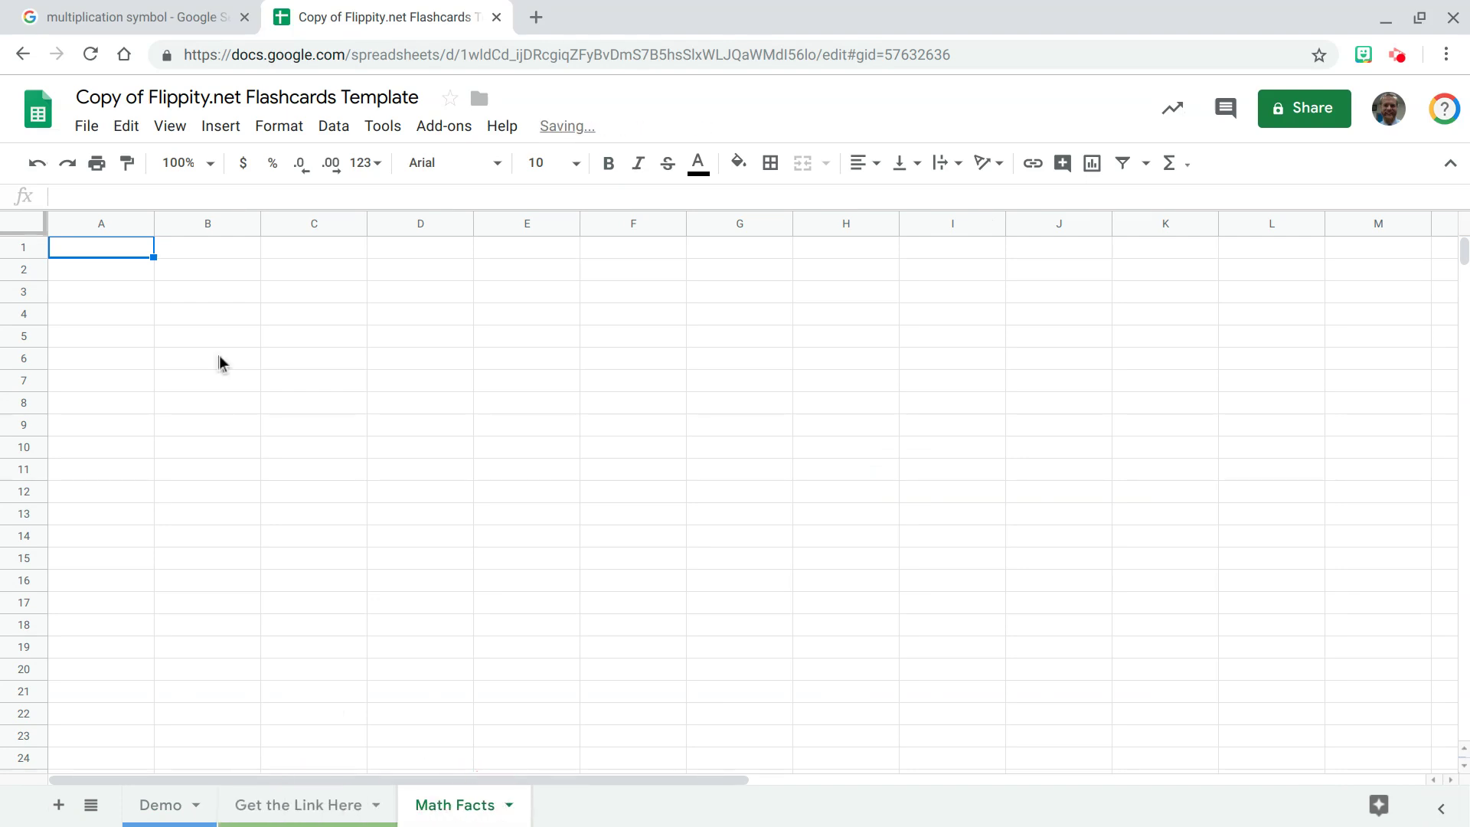
Enter the headers Fact Family, Min Mult and Max Mult in cells A1 to C1 of the Math Facts sheet
{"action": "left_click", "coordinate": [105, 251]}
{"action": "type", "text": "Fac"}
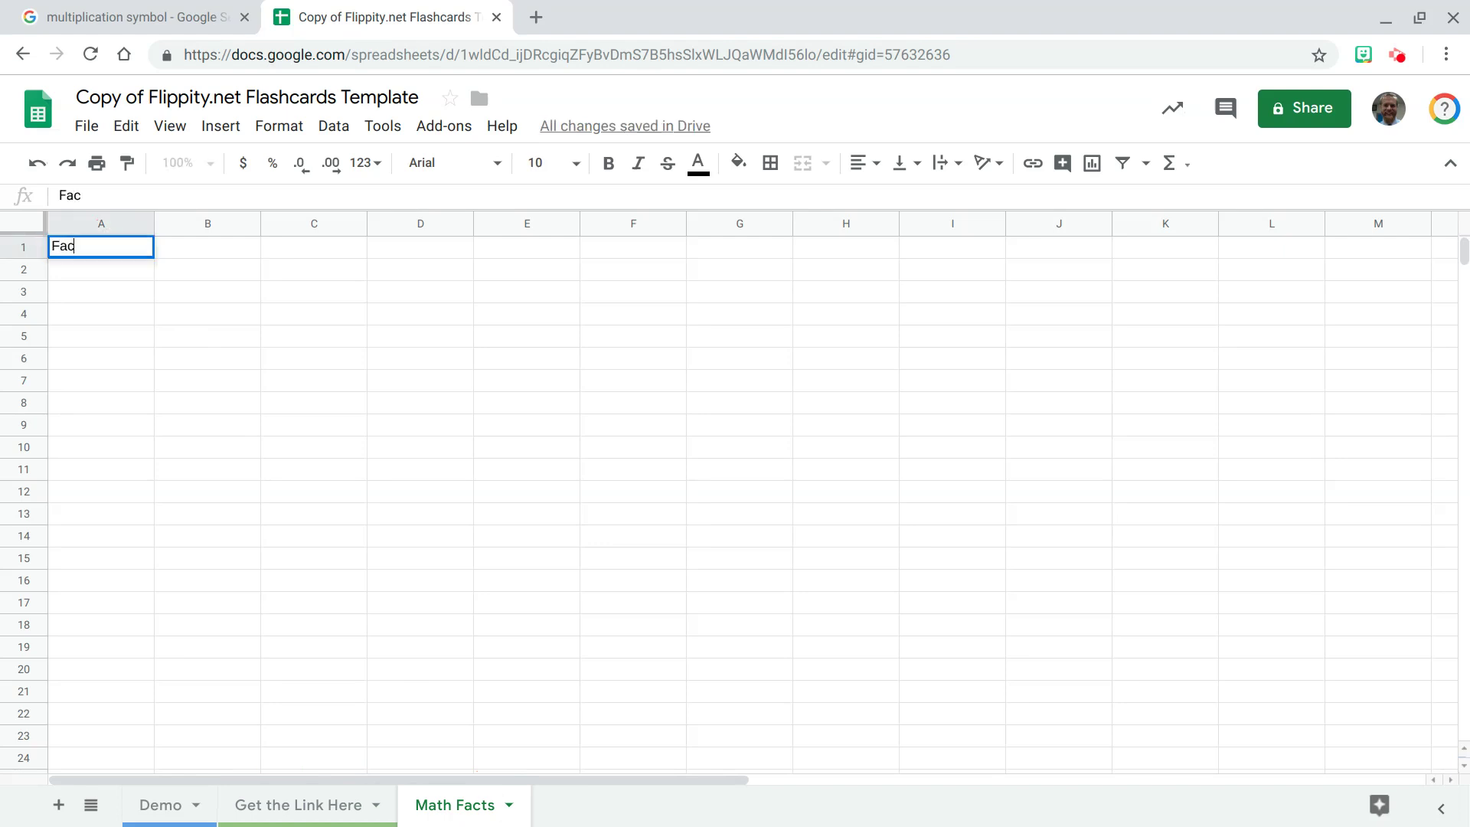
{"action": "type", "text": "t Family"}
{"action": "key", "text": "Tab"}
{"action": "type", "text": "Mi"}
{"action": "key", "text": "Tab"}
{"action": "type", "text": "M"}
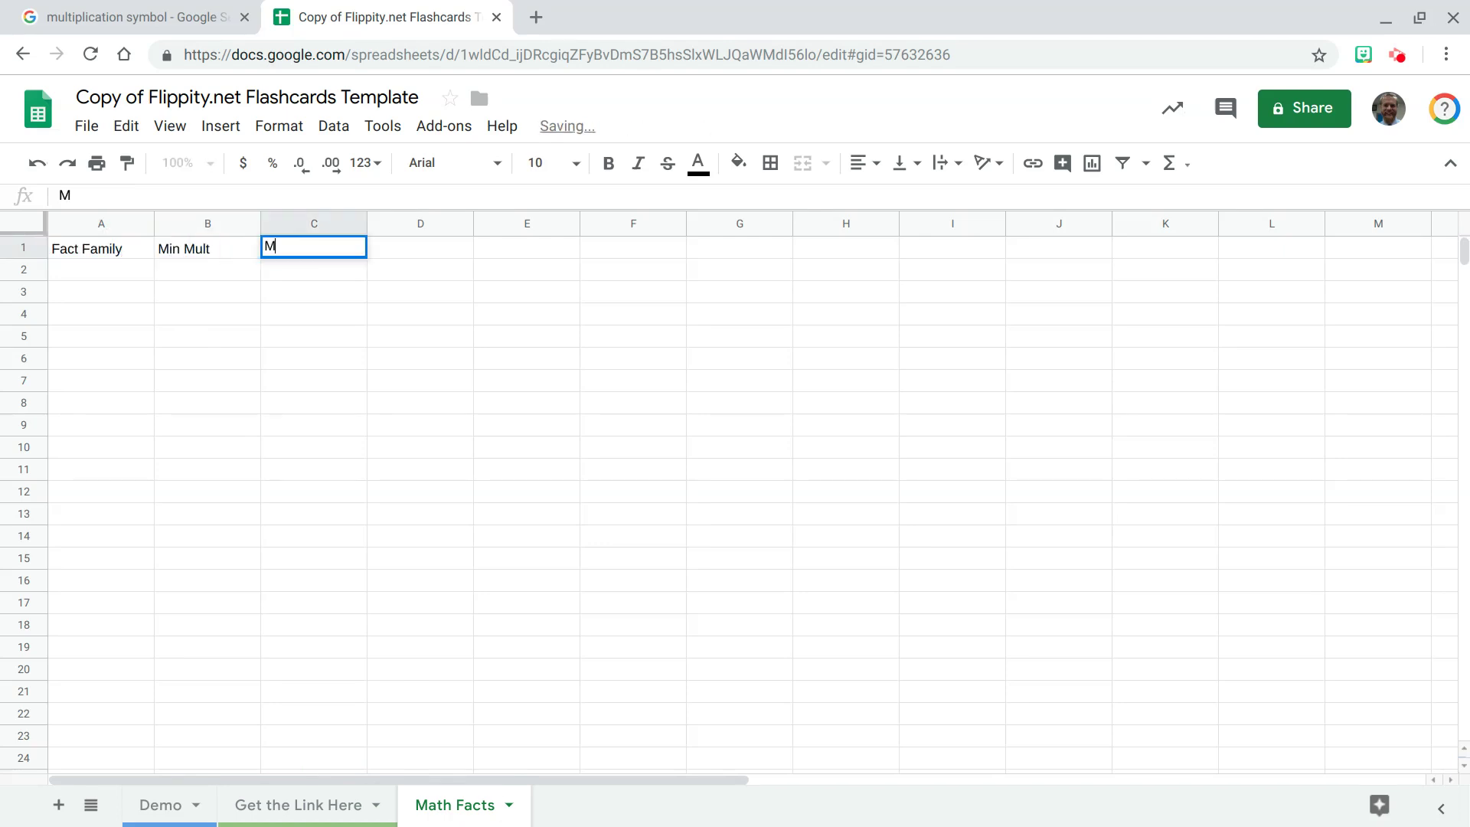
{"action": "type", "text": "ax Mult"}
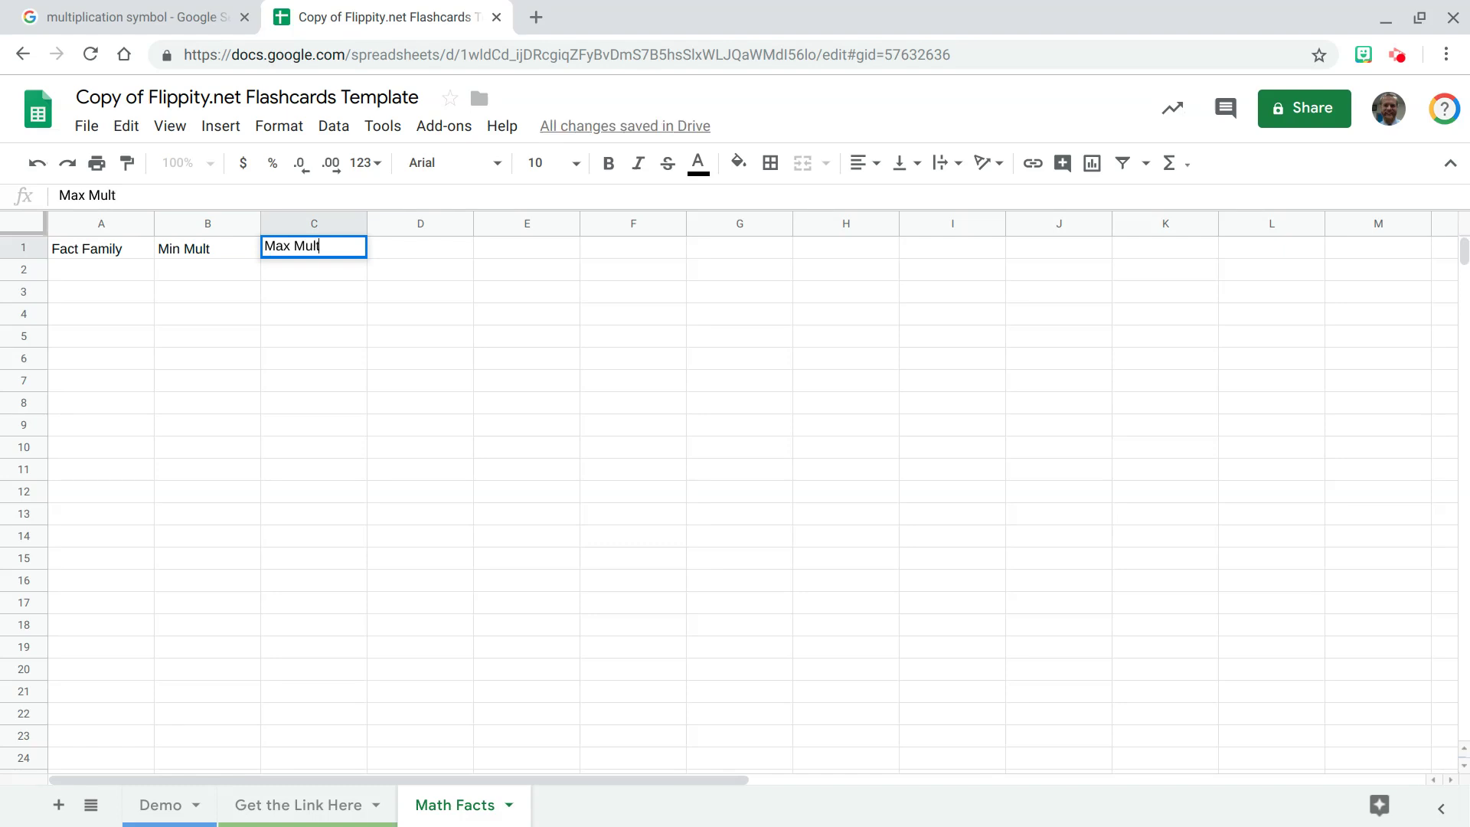
{"action": "key", "text": "Return"}
Fill row 2 of Math Facts with a fact family of 4, a minimum of 0 and a maximum of 10
{"action": "type", "text": "4"}
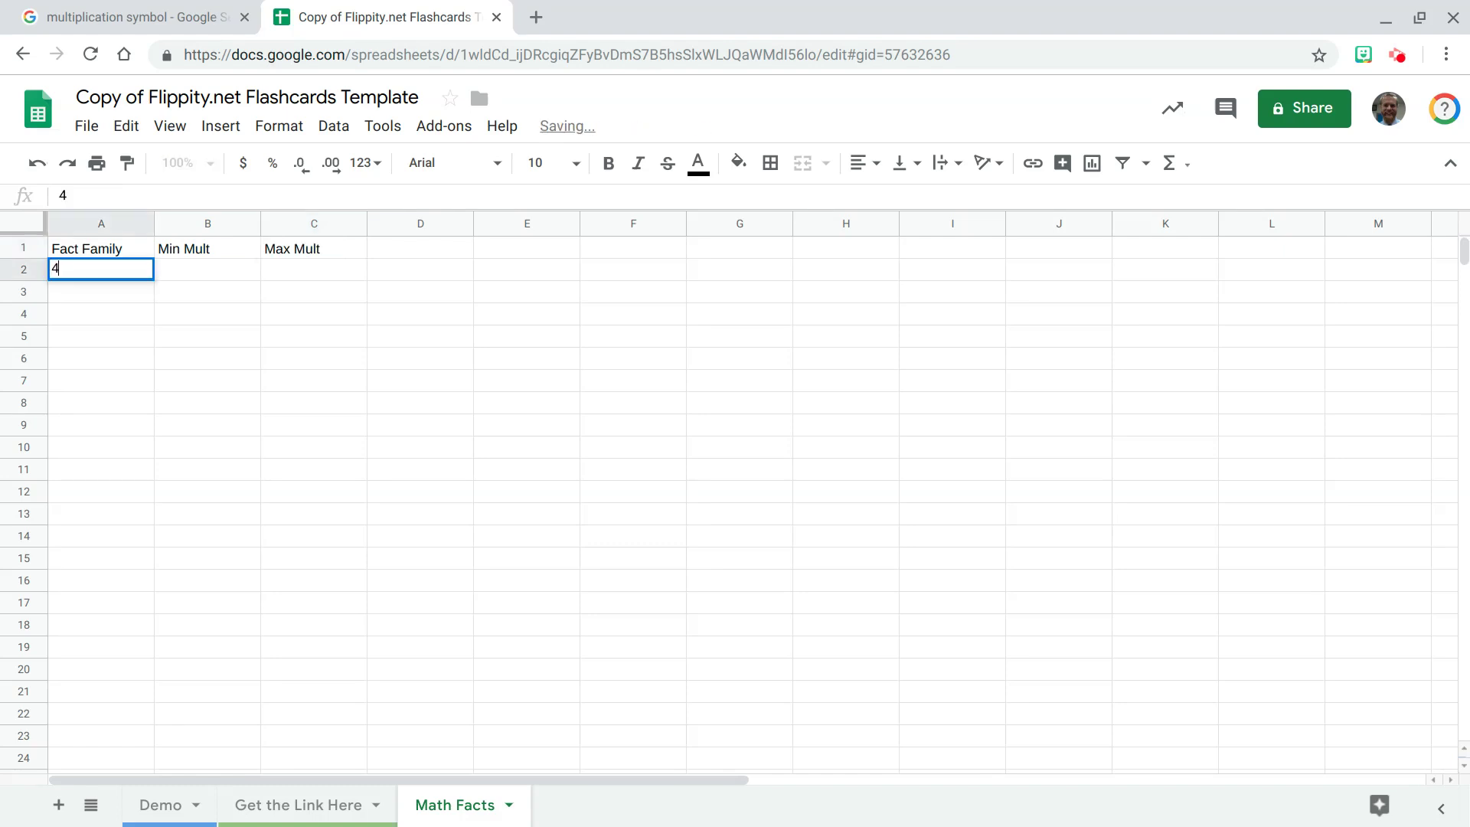
{"action": "key", "text": "Return"}
{"action": "key", "text": "Up"}
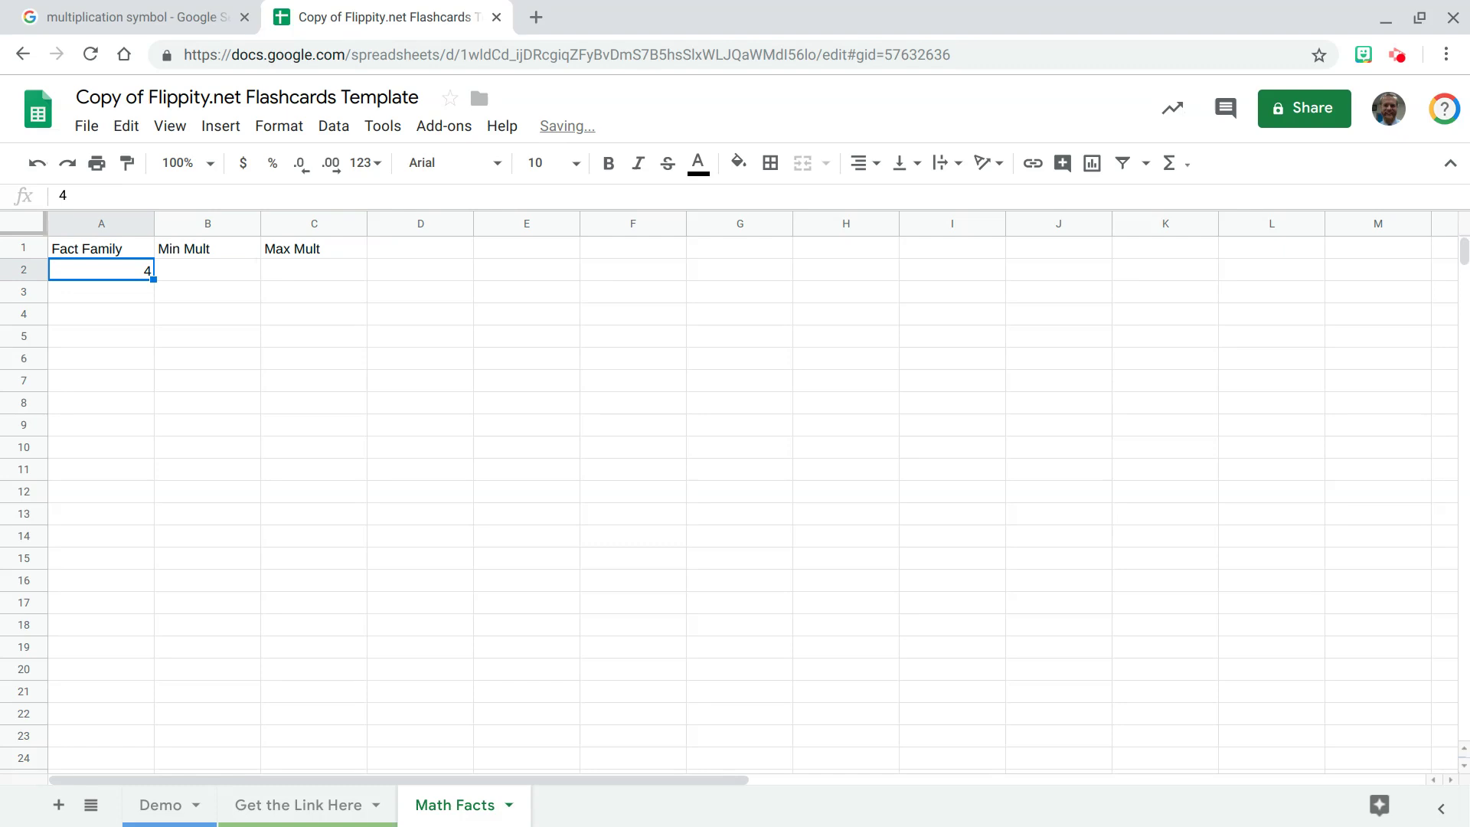
{"action": "key", "text": "Right"}
{"action": "key", "text": "Left"}
{"action": "key", "text": "Right"}
{"action": "type", "text": "0"}
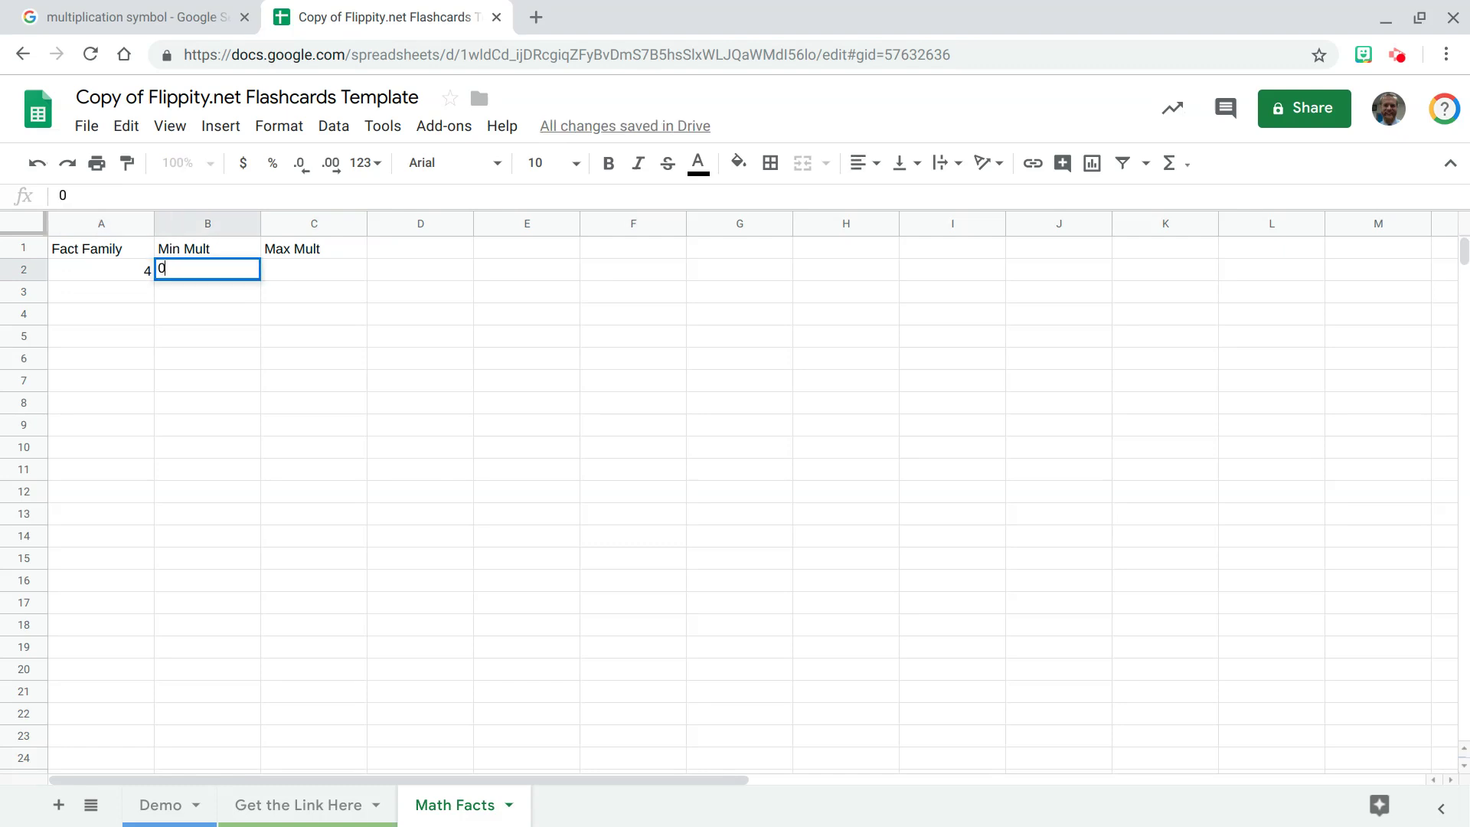
{"action": "key", "text": "Right"}
{"action": "type", "text": "10"}
{"action": "key", "text": "Return"}
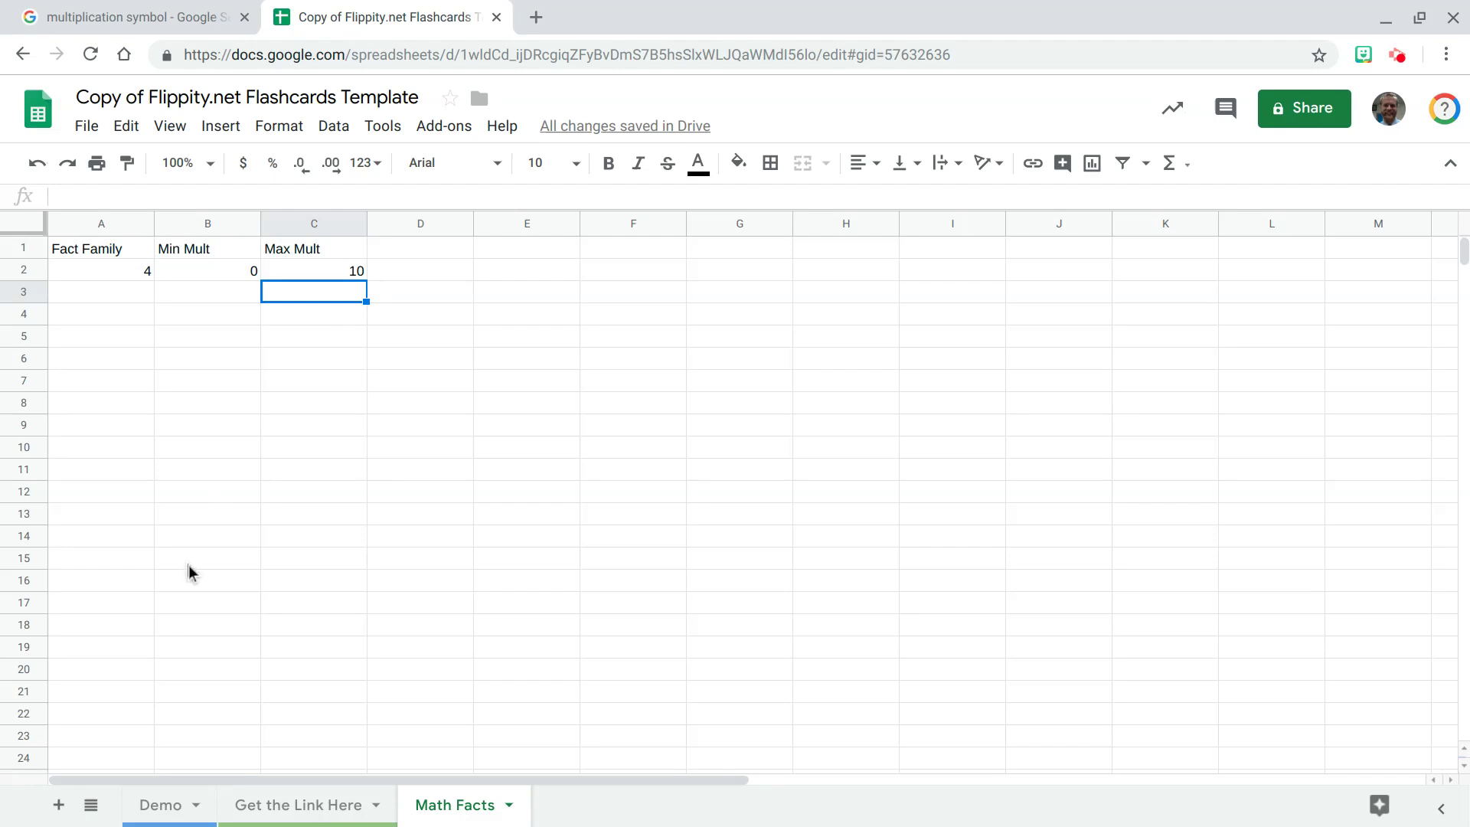
Link cell E3 of the Demo sheet to the Fact Family value with the formula ='Math Facts'!A2
{"action": "left_click", "coordinate": [172, 801]}
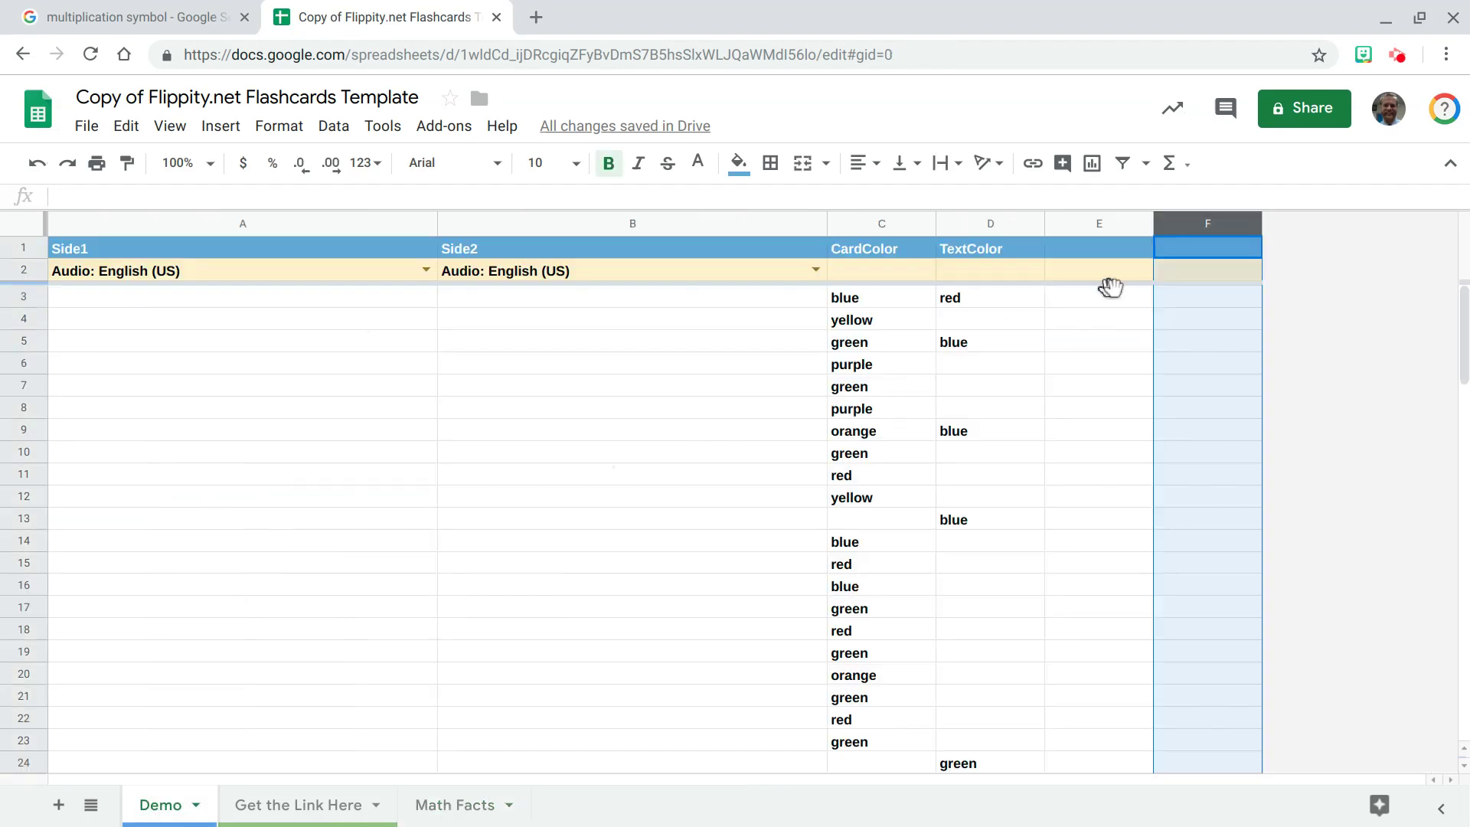
{"action": "left_click", "coordinate": [1104, 300]}
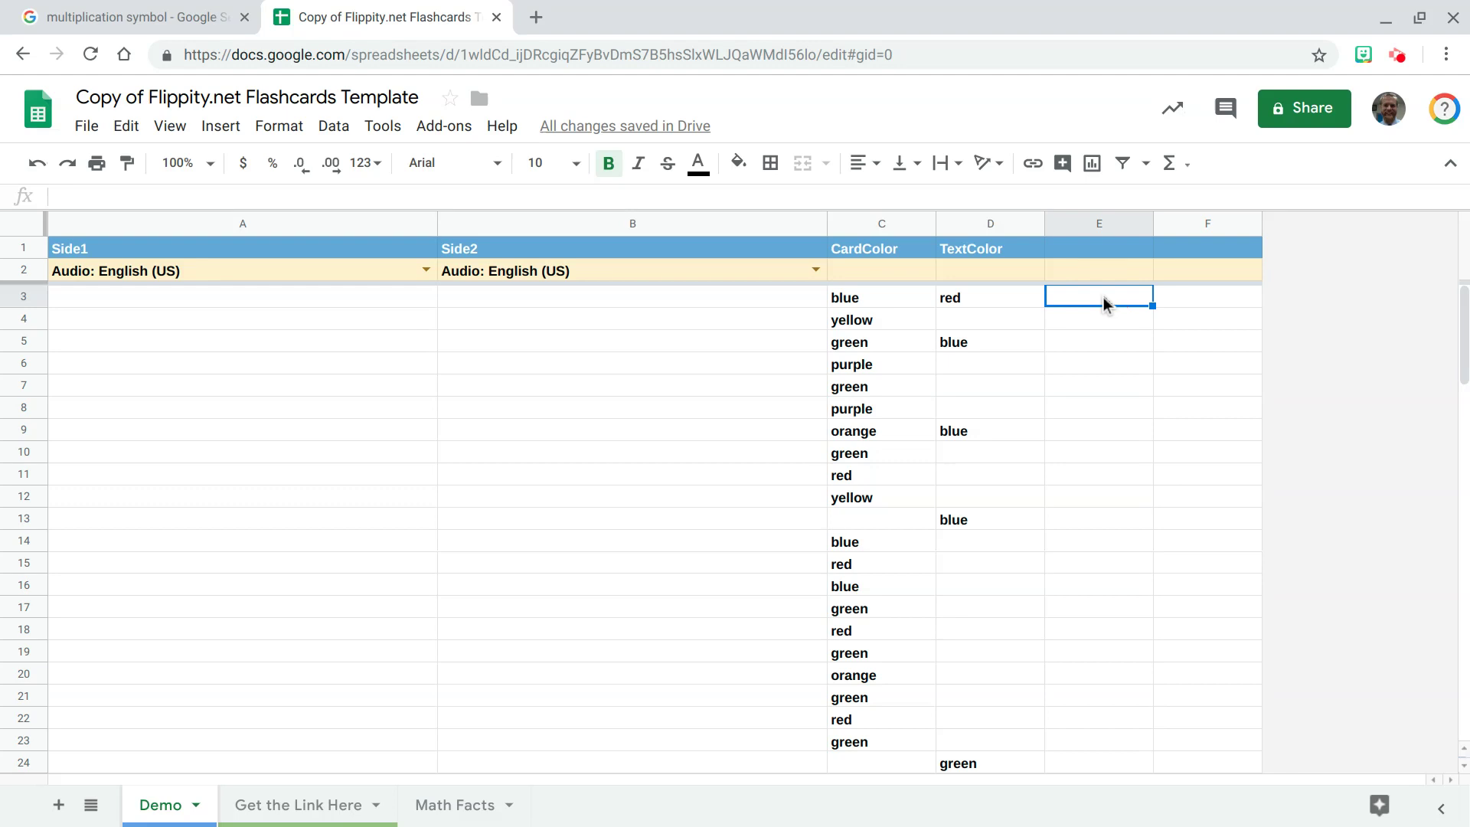
{"action": "type", "text": "="}
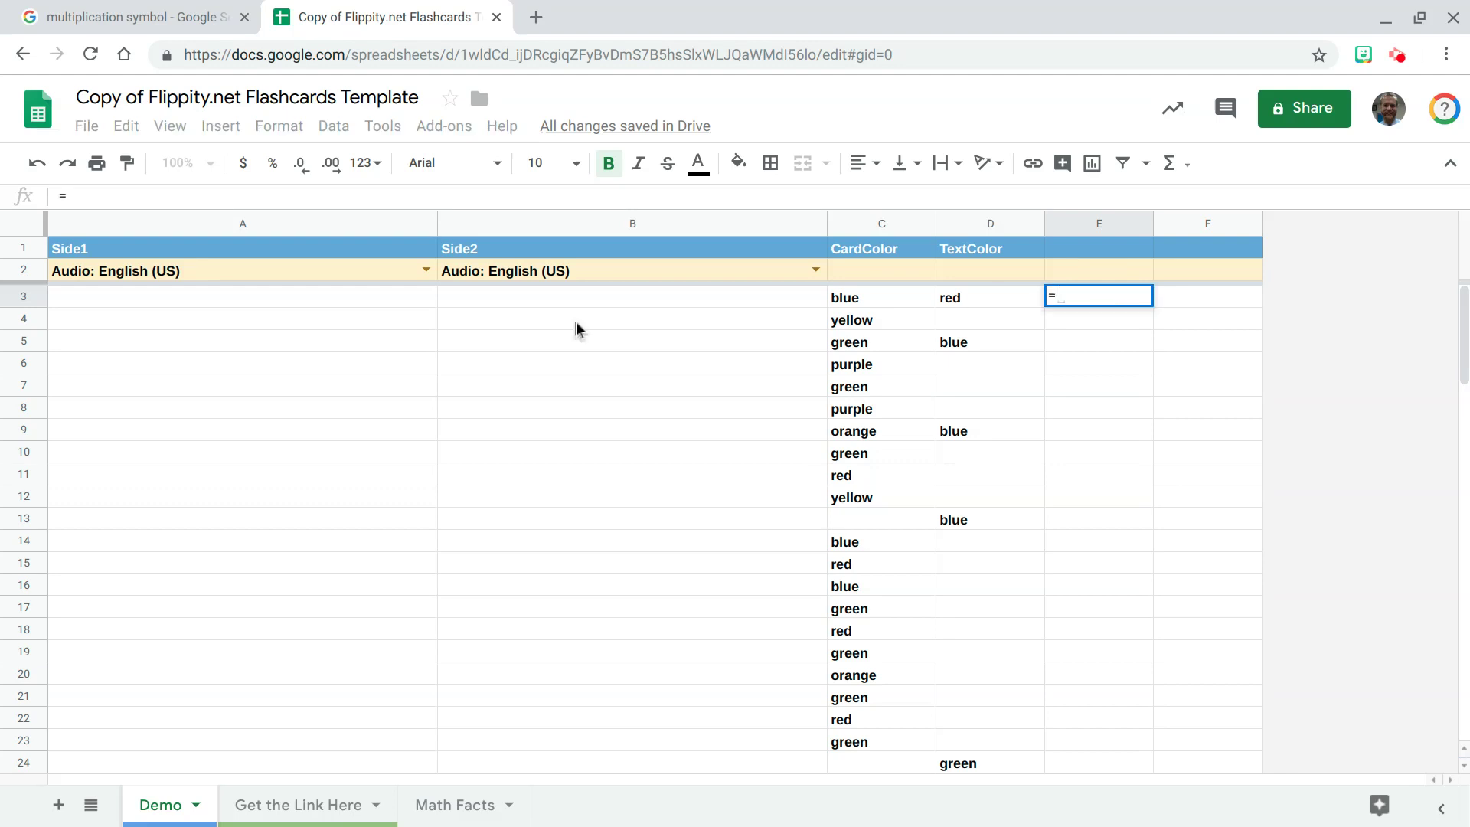
{"action": "left_click", "coordinate": [466, 805]}
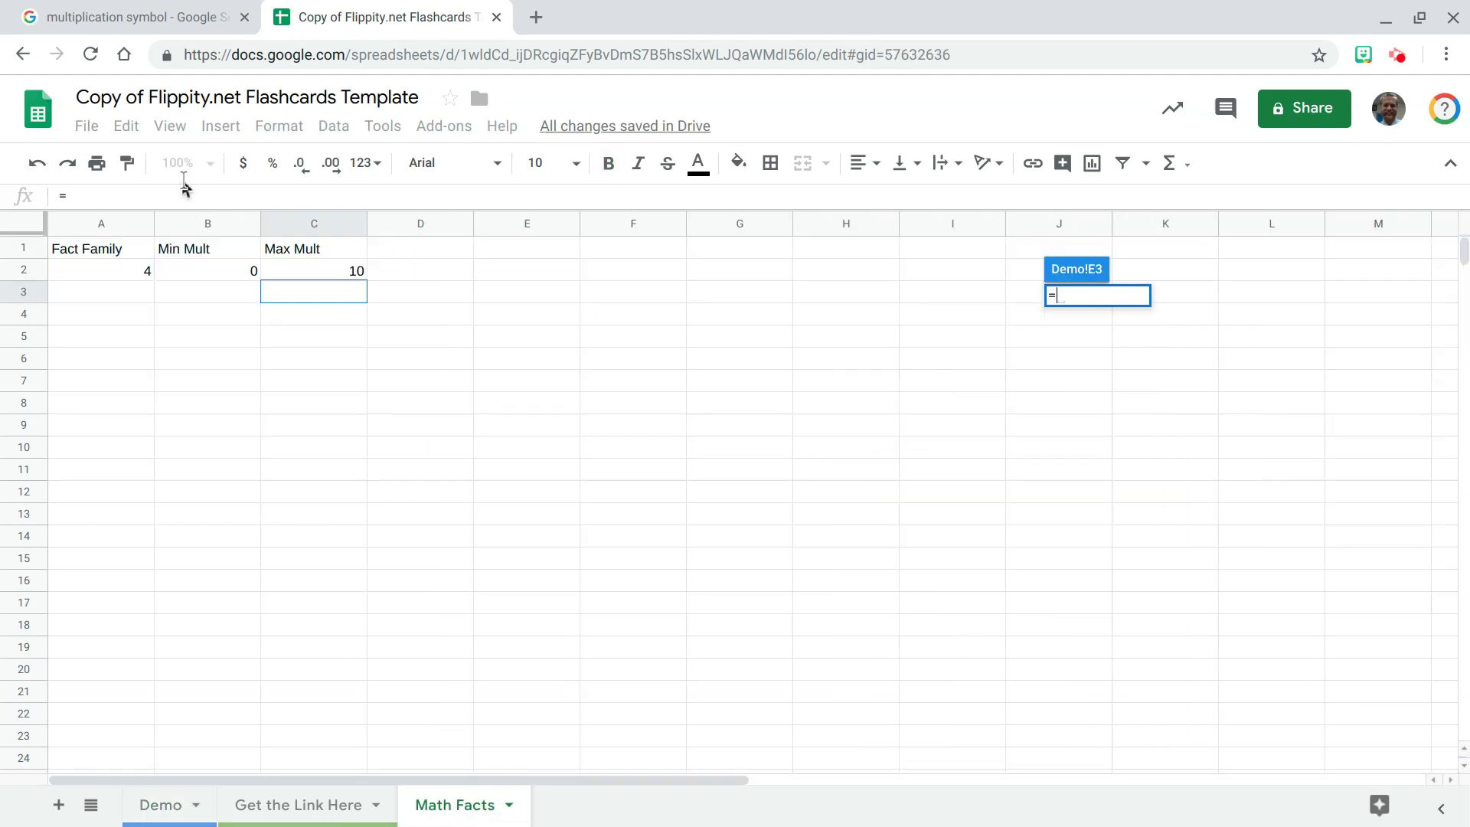
{"action": "left_click", "coordinate": [117, 273]}
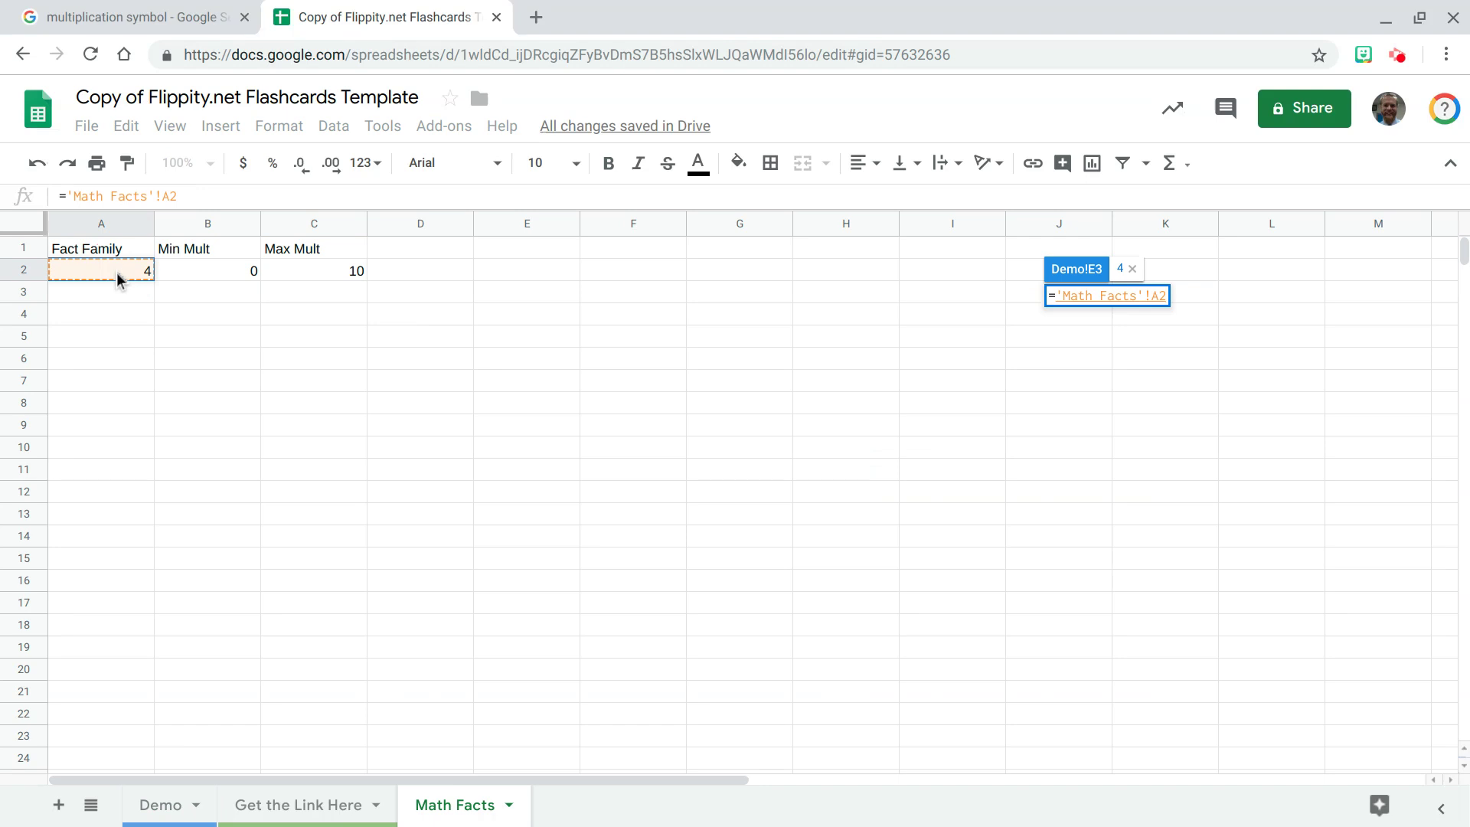
{"action": "key", "text": "Return"}
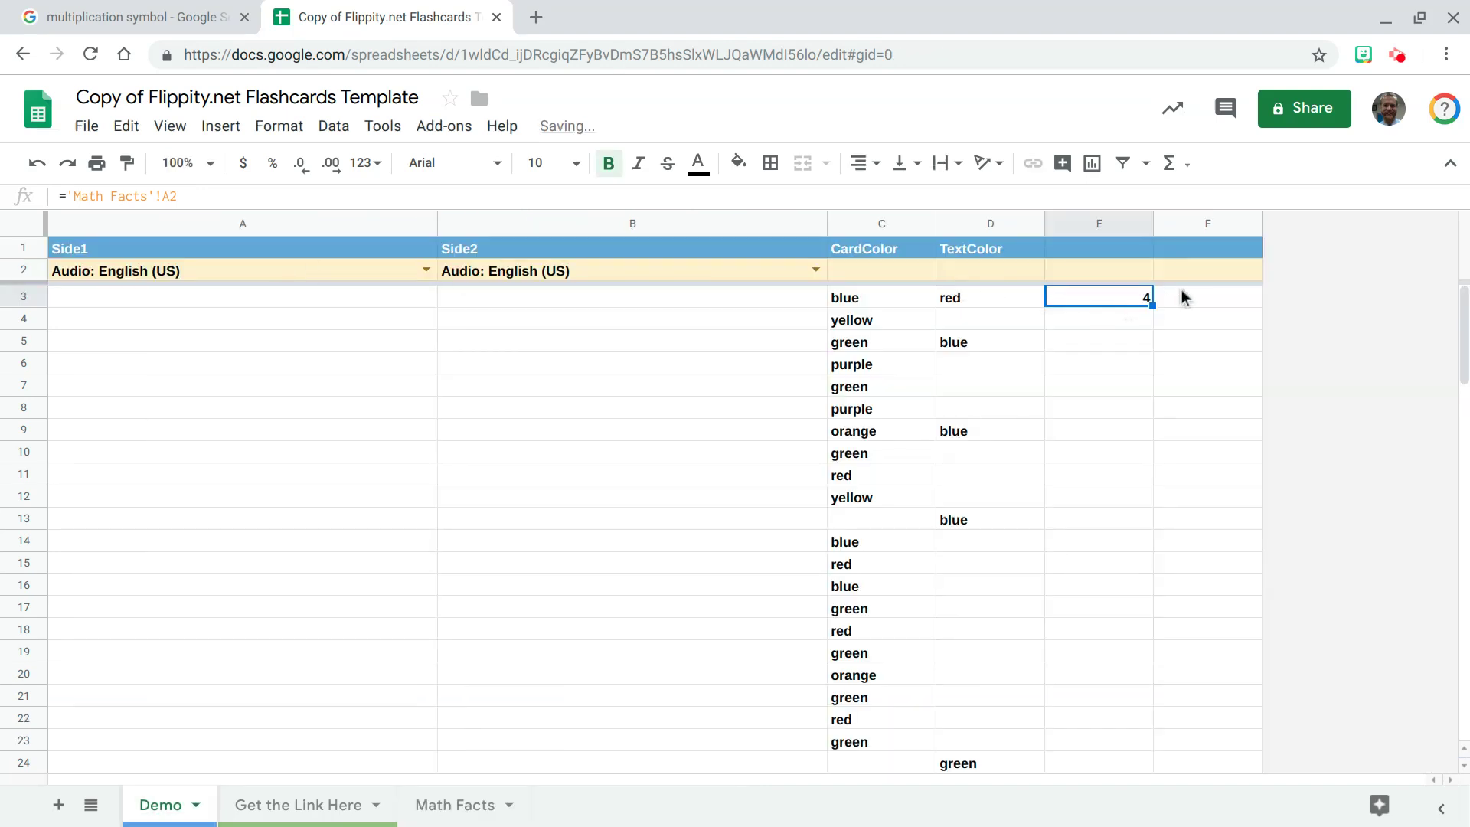
Generate a random multiplier in Demo cell F3 with =randbetween('Math Facts'!B2,'Math Facts'!C2)
{"action": "left_click", "coordinate": [1183, 297]}
{"action": "type", "text": "="}
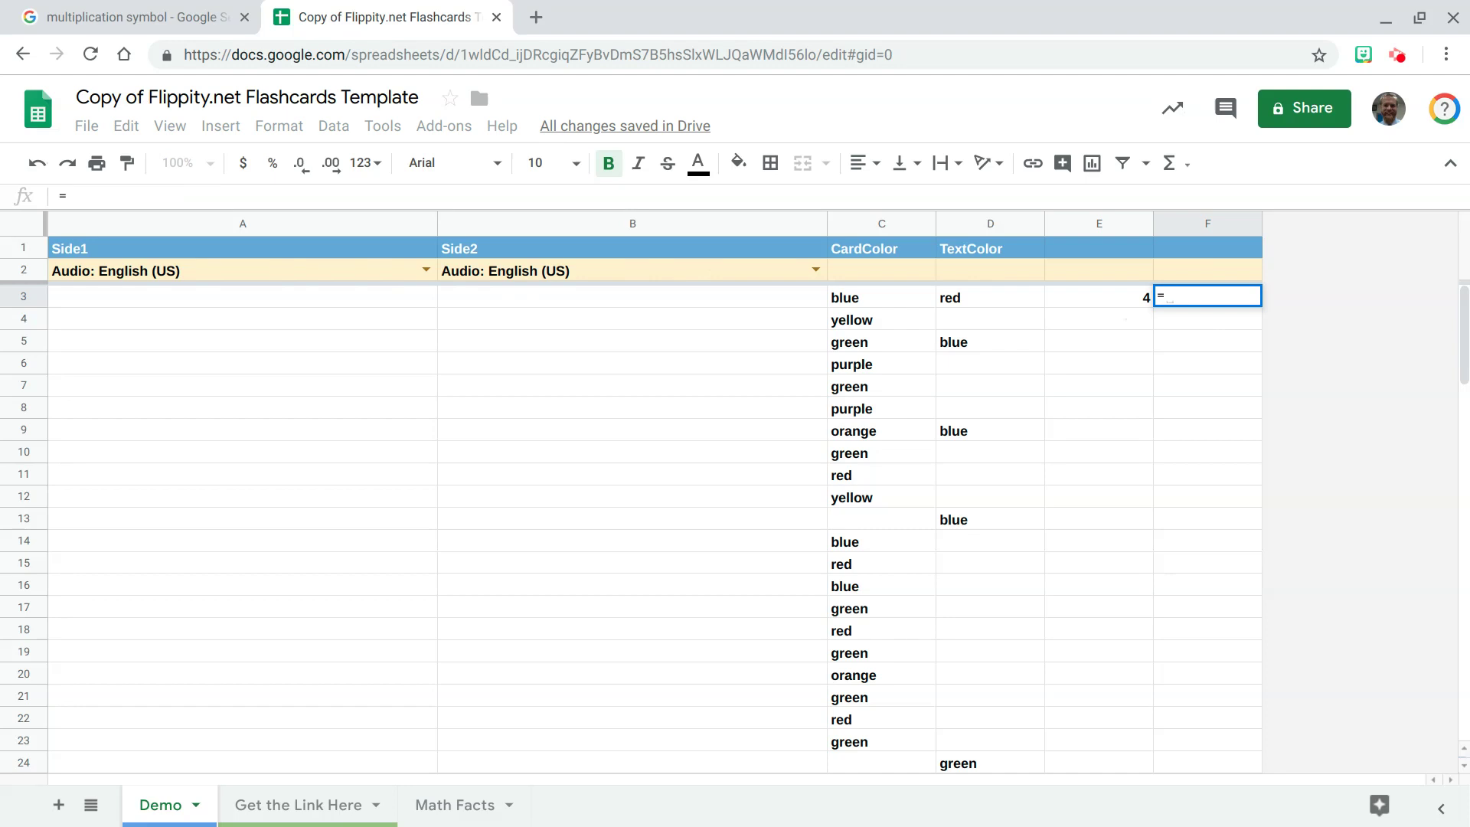
{"action": "type", "text": "rand"}
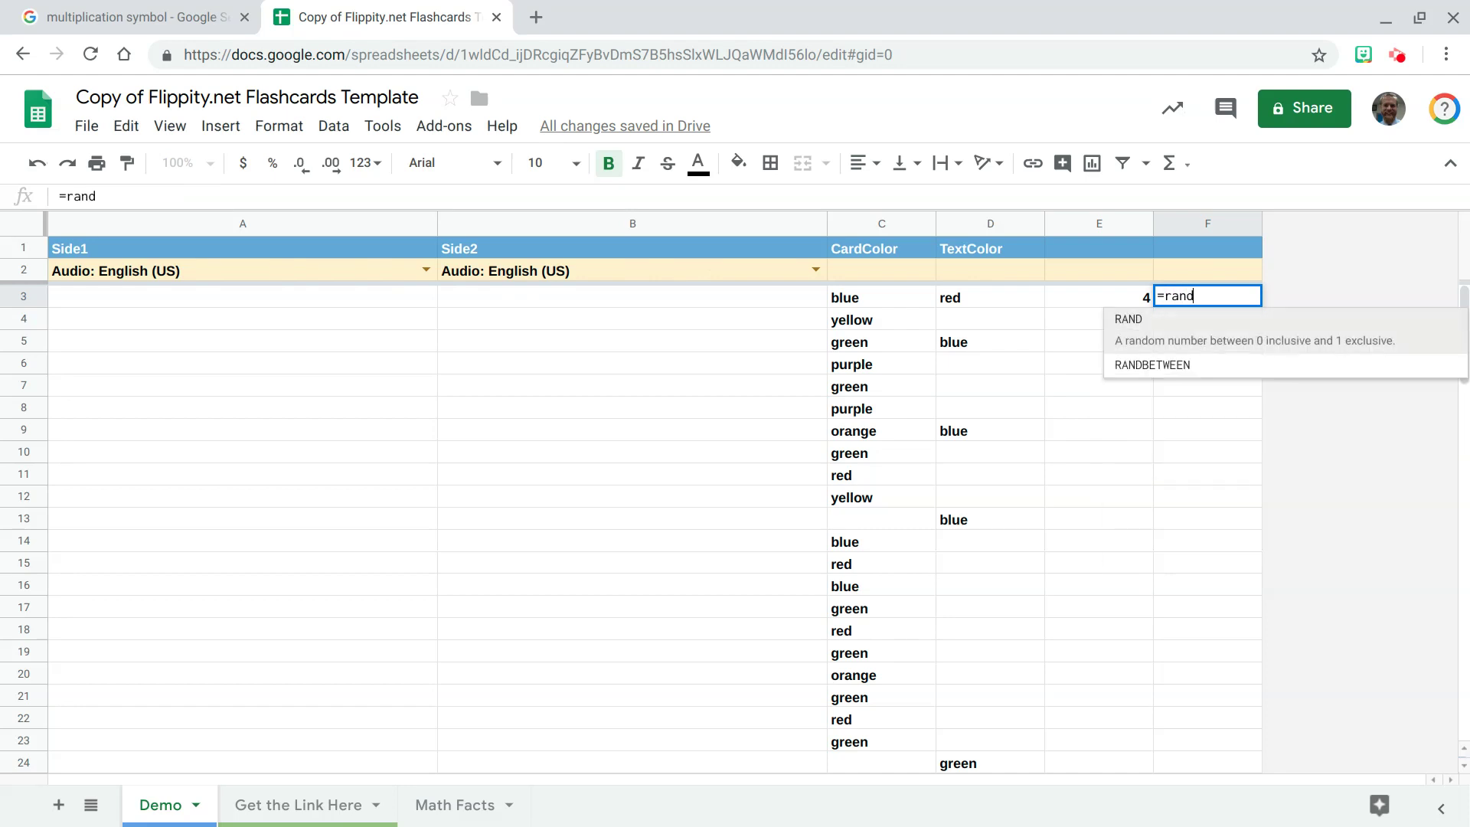
{"action": "type", "text": "between"}
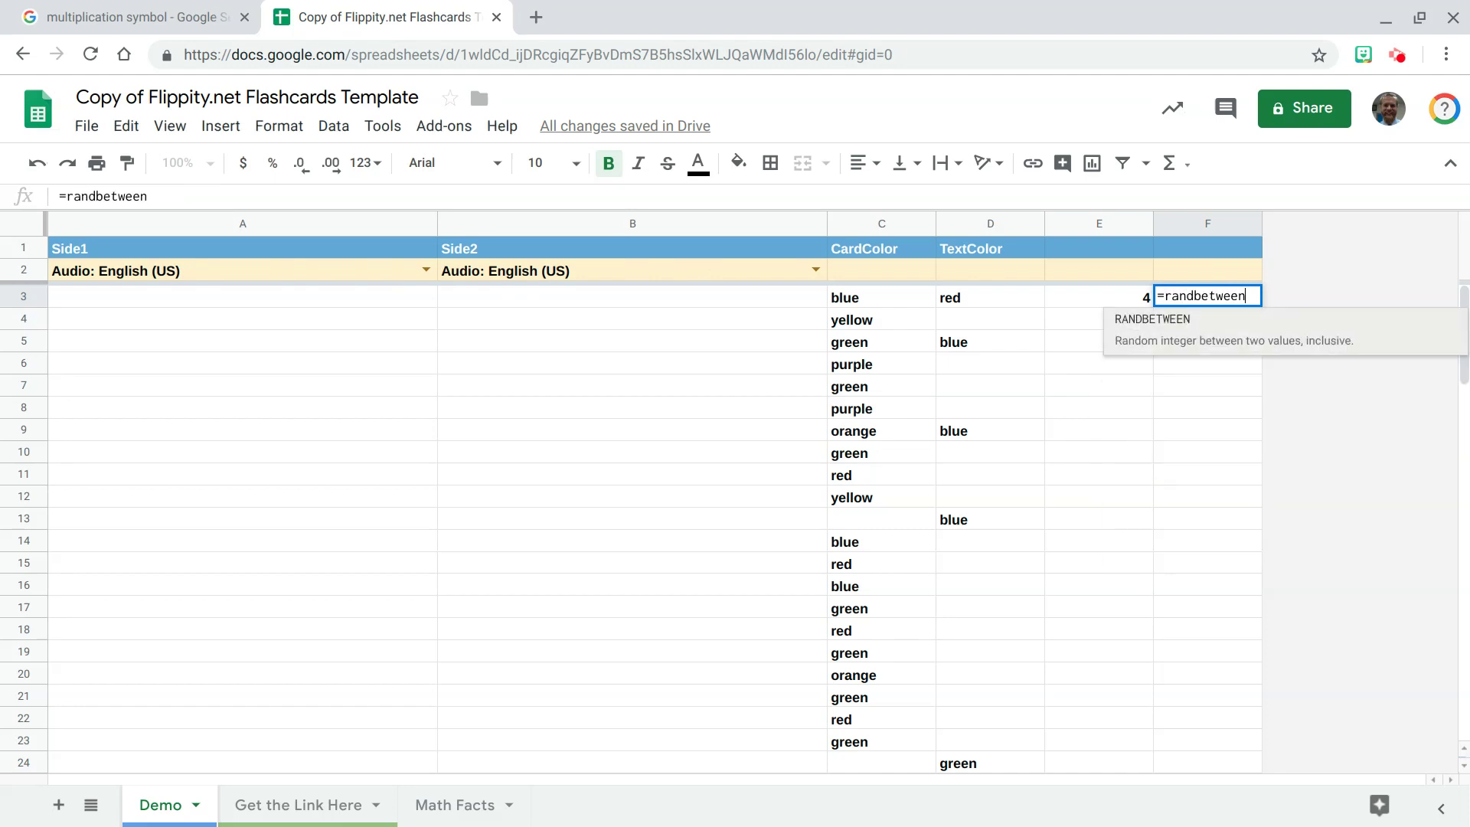
{"action": "type", "text": "("}
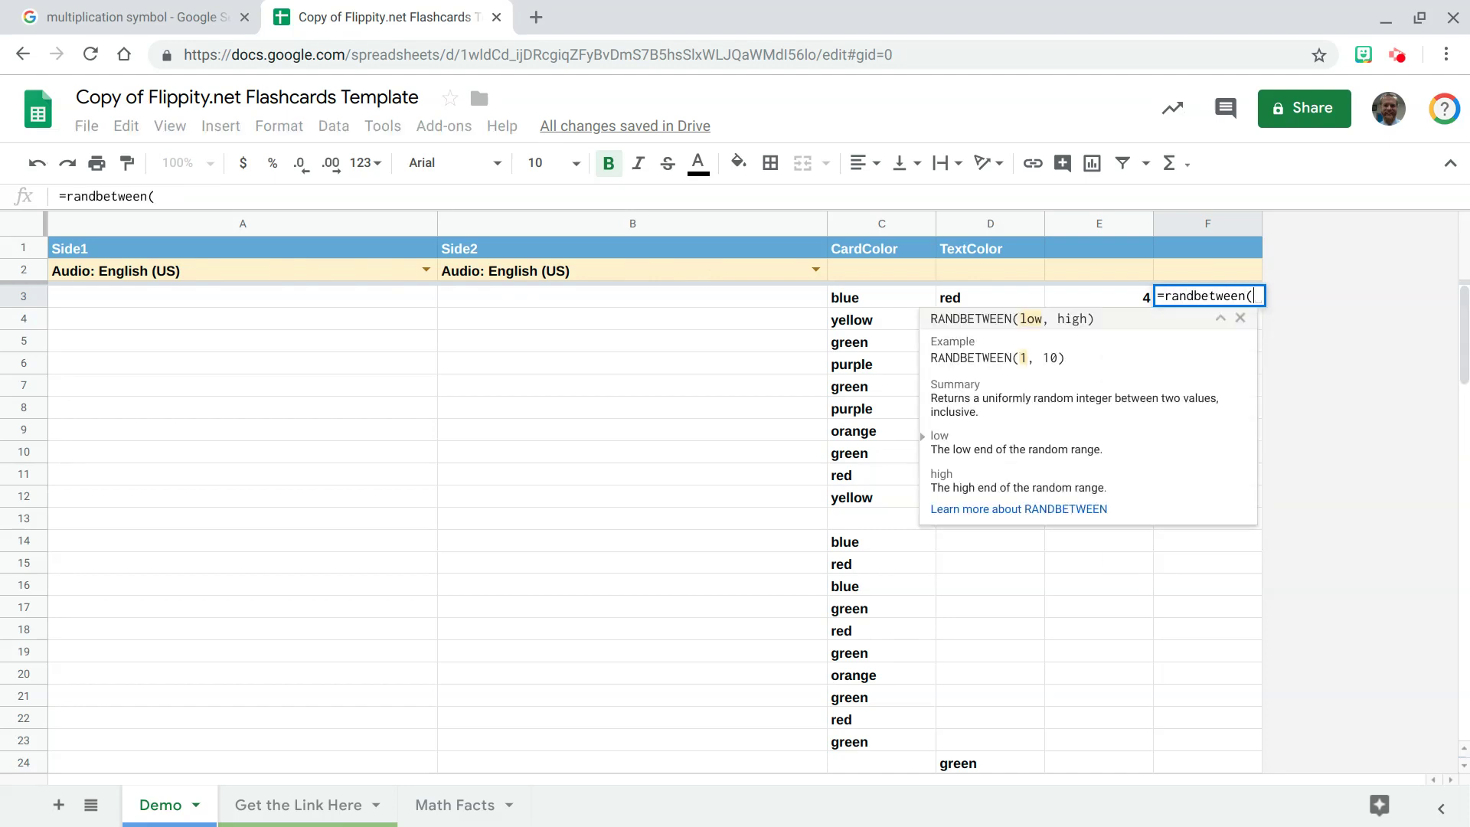
{"action": "left_click", "coordinate": [453, 805]}
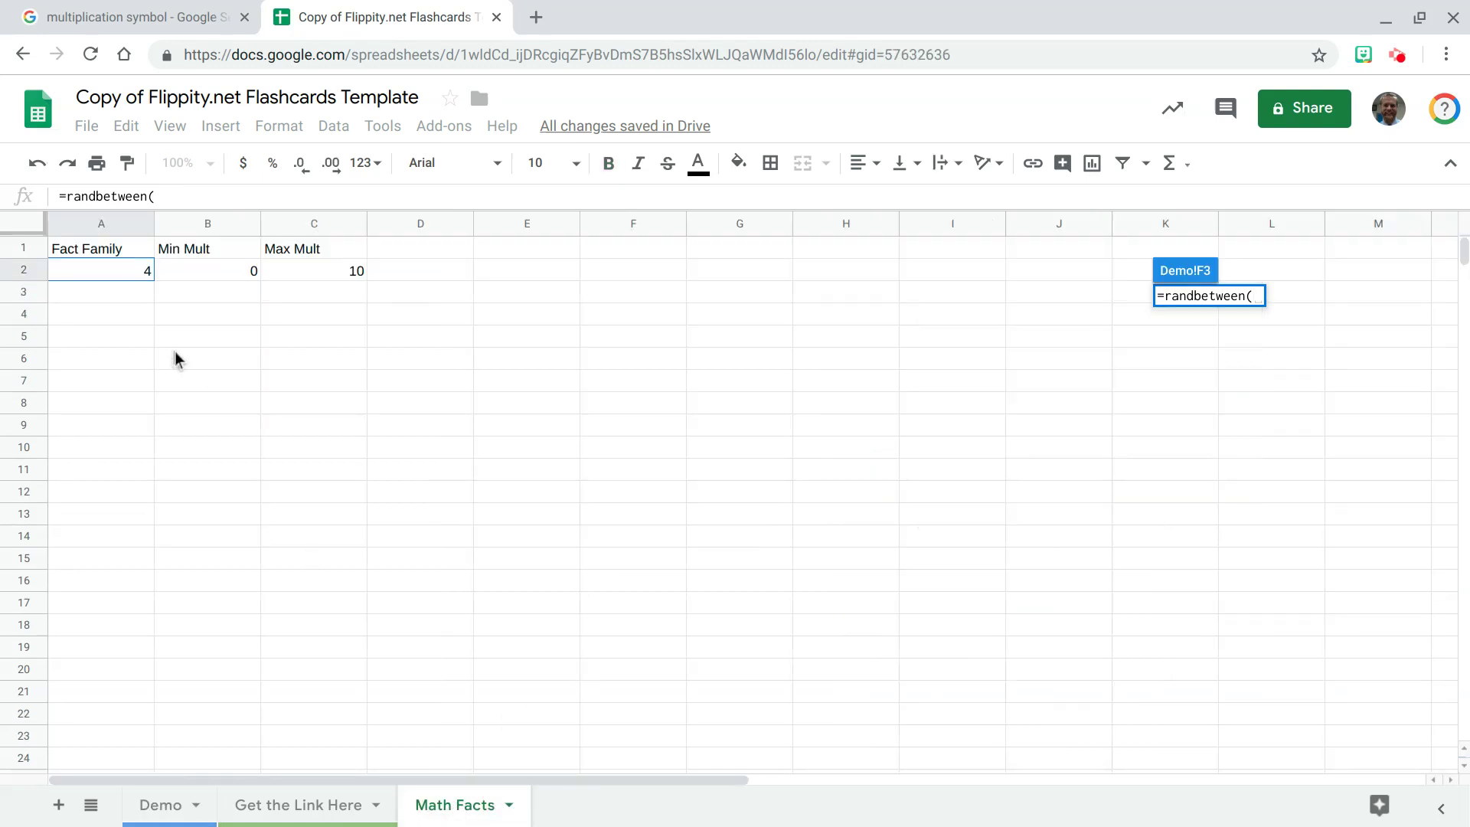
{"action": "left_click", "coordinate": [205, 275]}
{"action": "type", "text": ","}
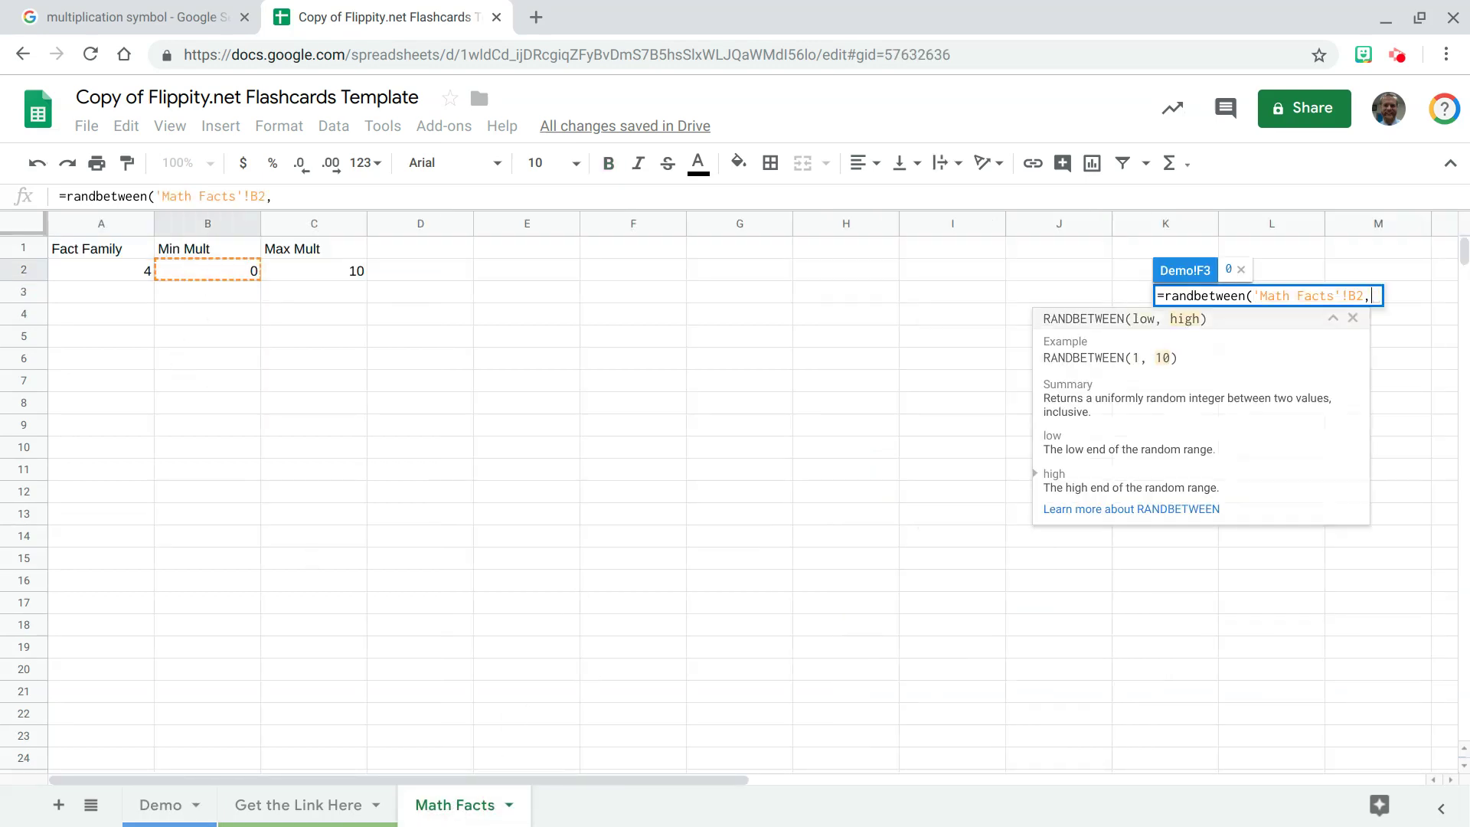
{"action": "left_click", "coordinate": [317, 277]}
{"action": "type", "text": ")"}
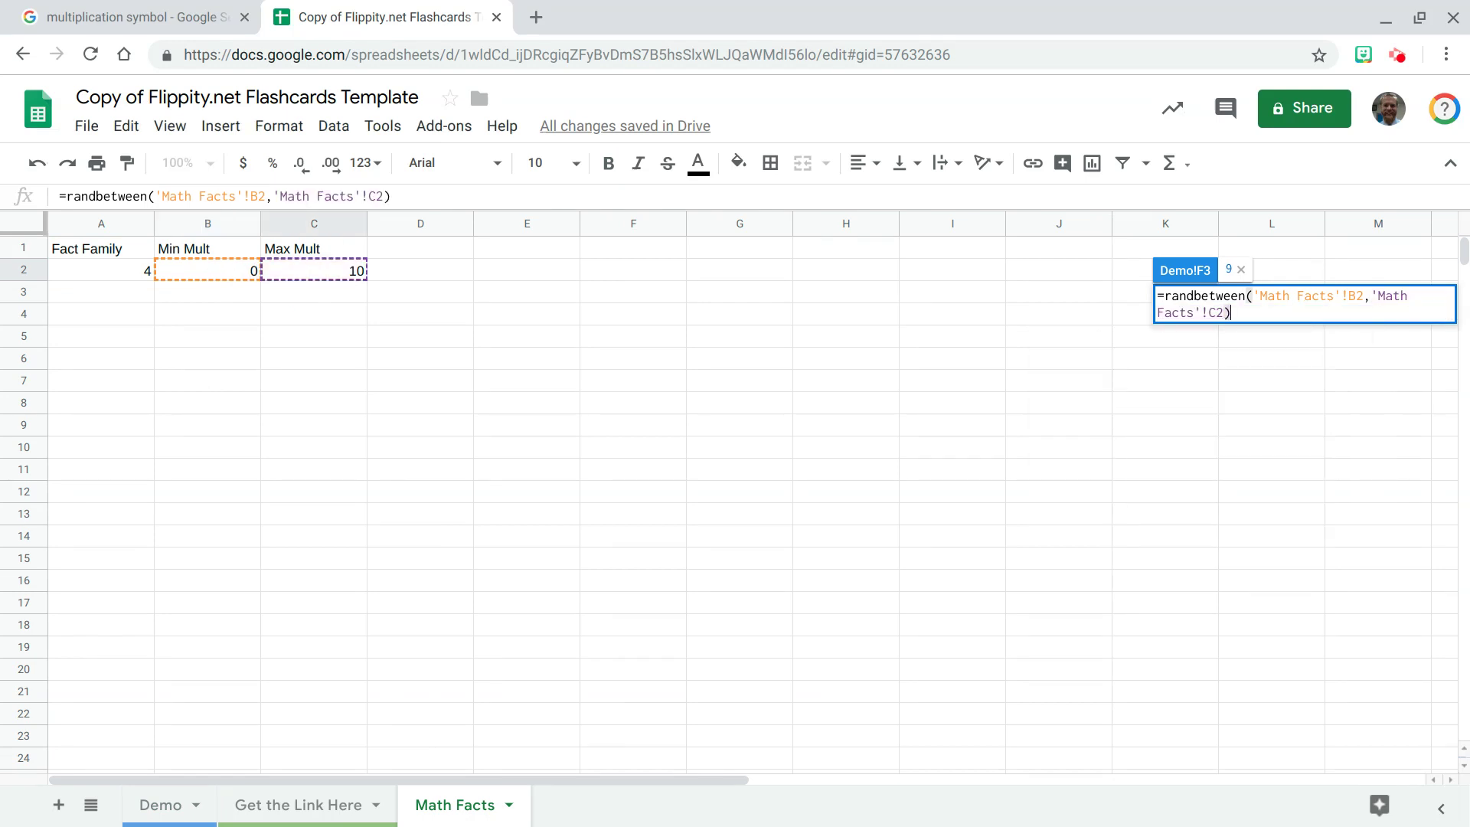
{"action": "key", "text": "Return"}
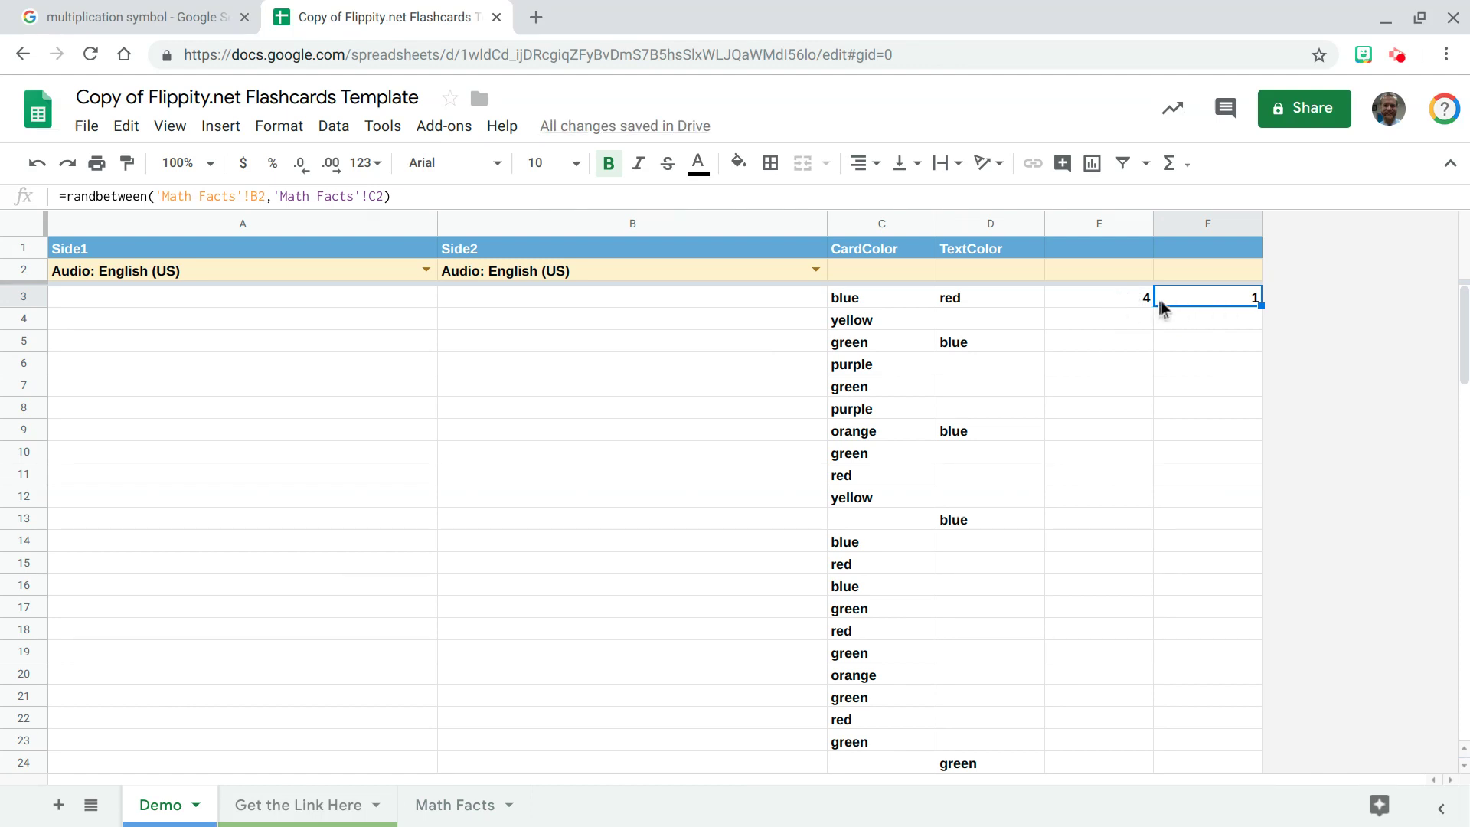
Build the Side1 question in A3 with =E3&"×"&F3, taking the × sign from the multiplication symbol search page
{"action": "left_click", "coordinate": [202, 305]}
{"action": "type", "text": "="}
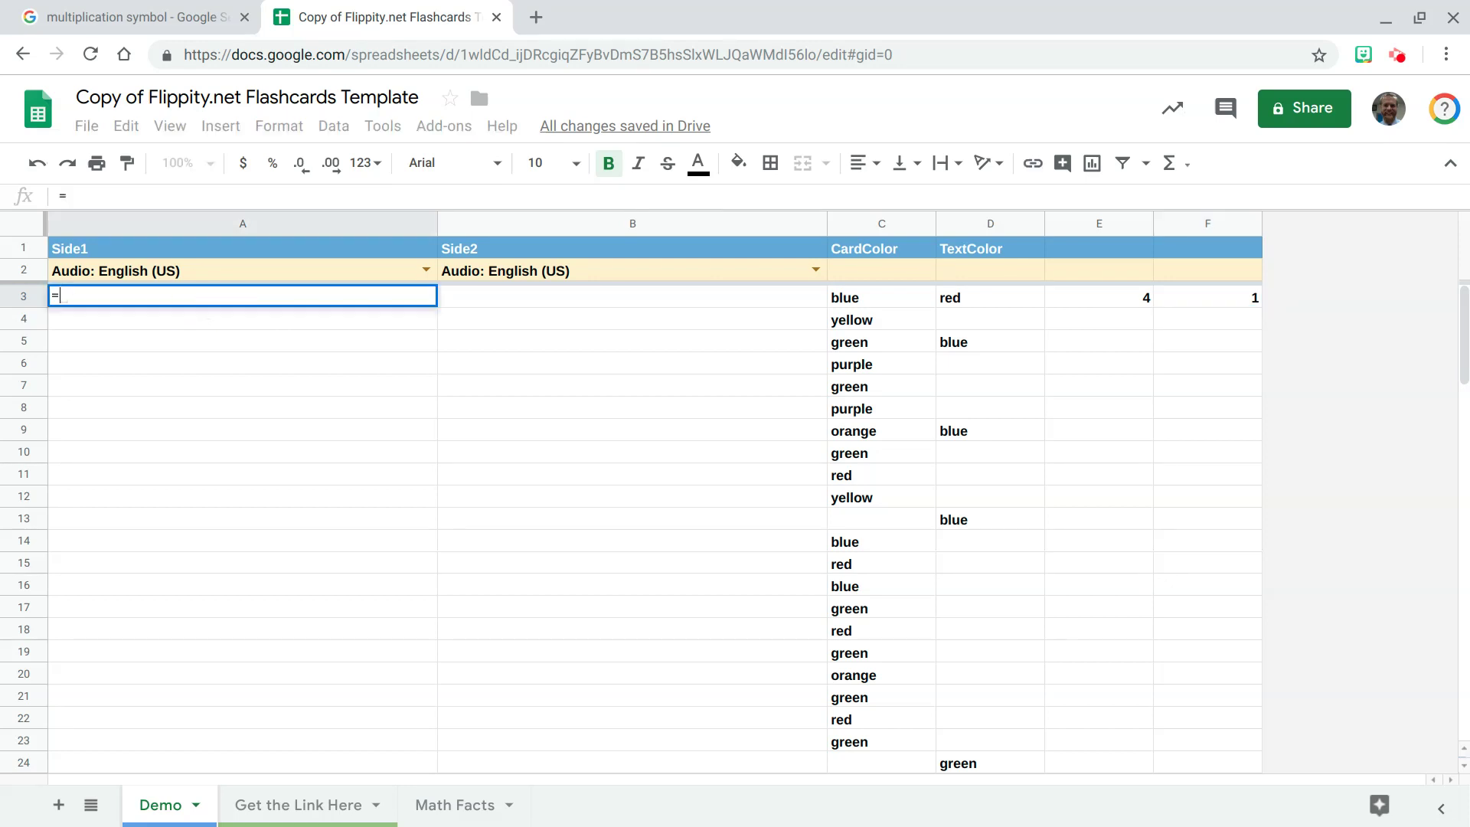
{"action": "left_click", "coordinate": [1077, 299]}
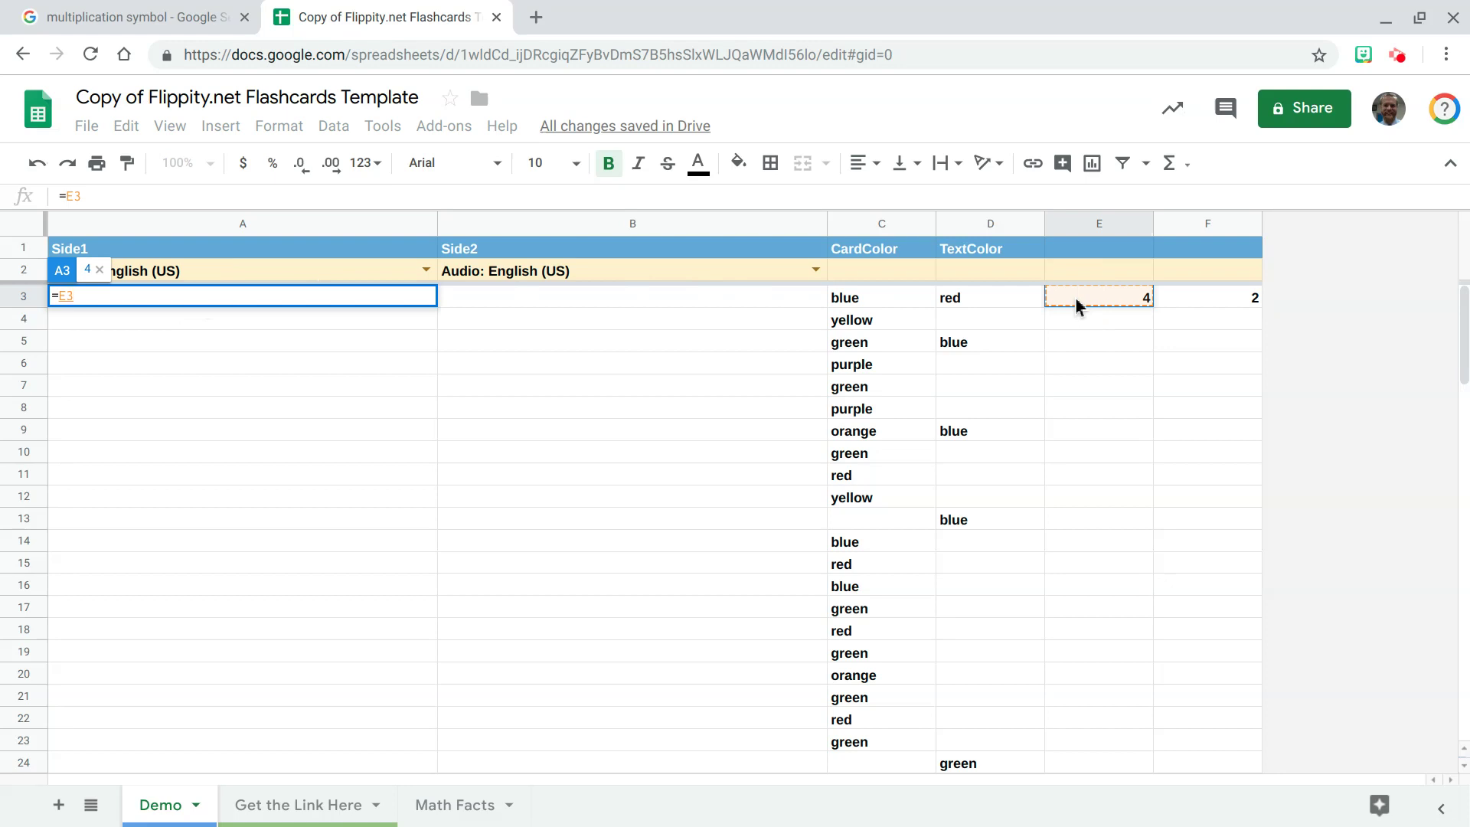
{"action": "type", "text": "*"}
{"action": "key", "text": "BackSpace"}
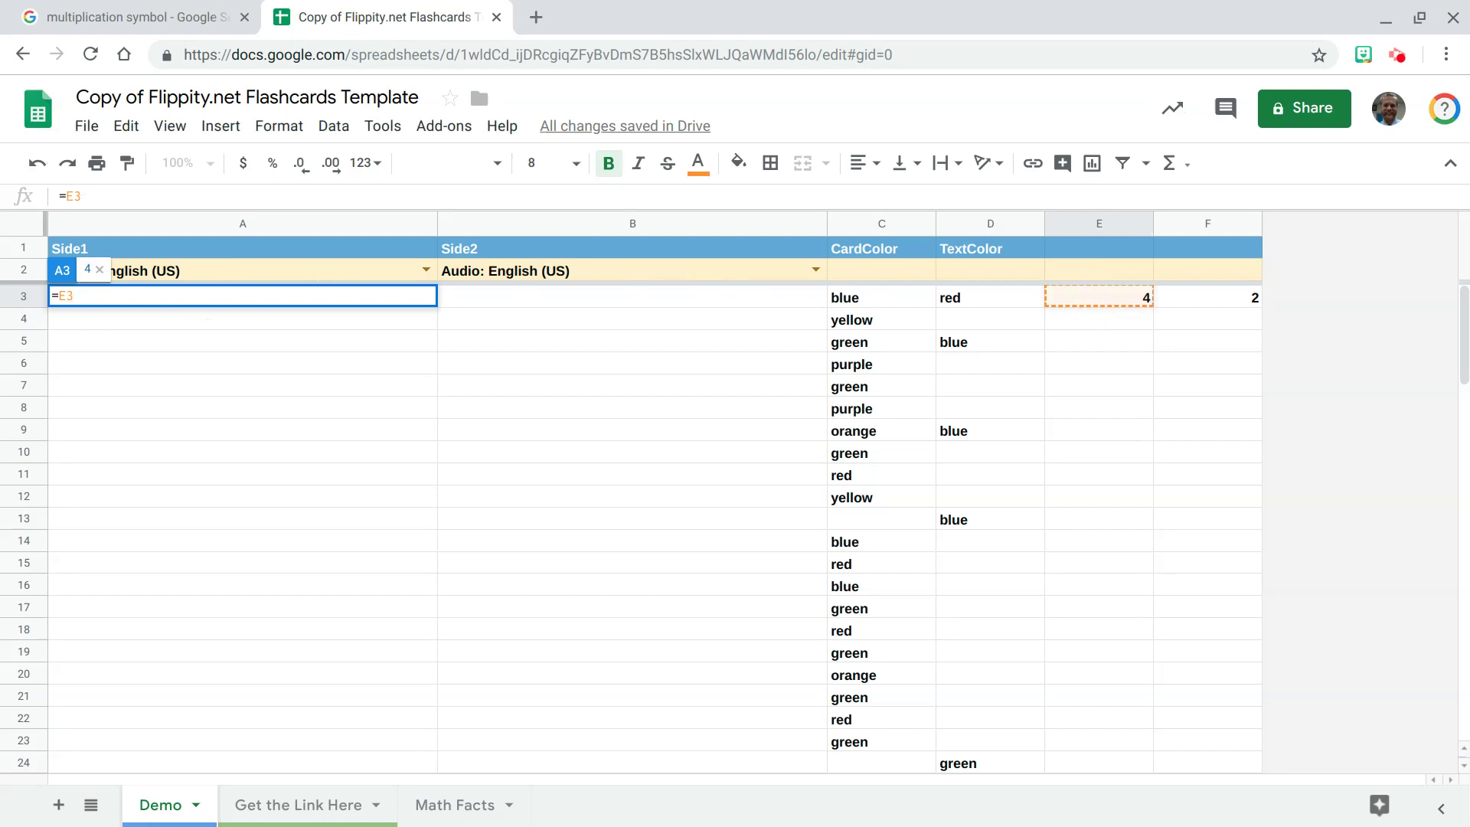
{"action": "type", "text": "&\"x"}
{"action": "left_click", "coordinate": [109, 9]}
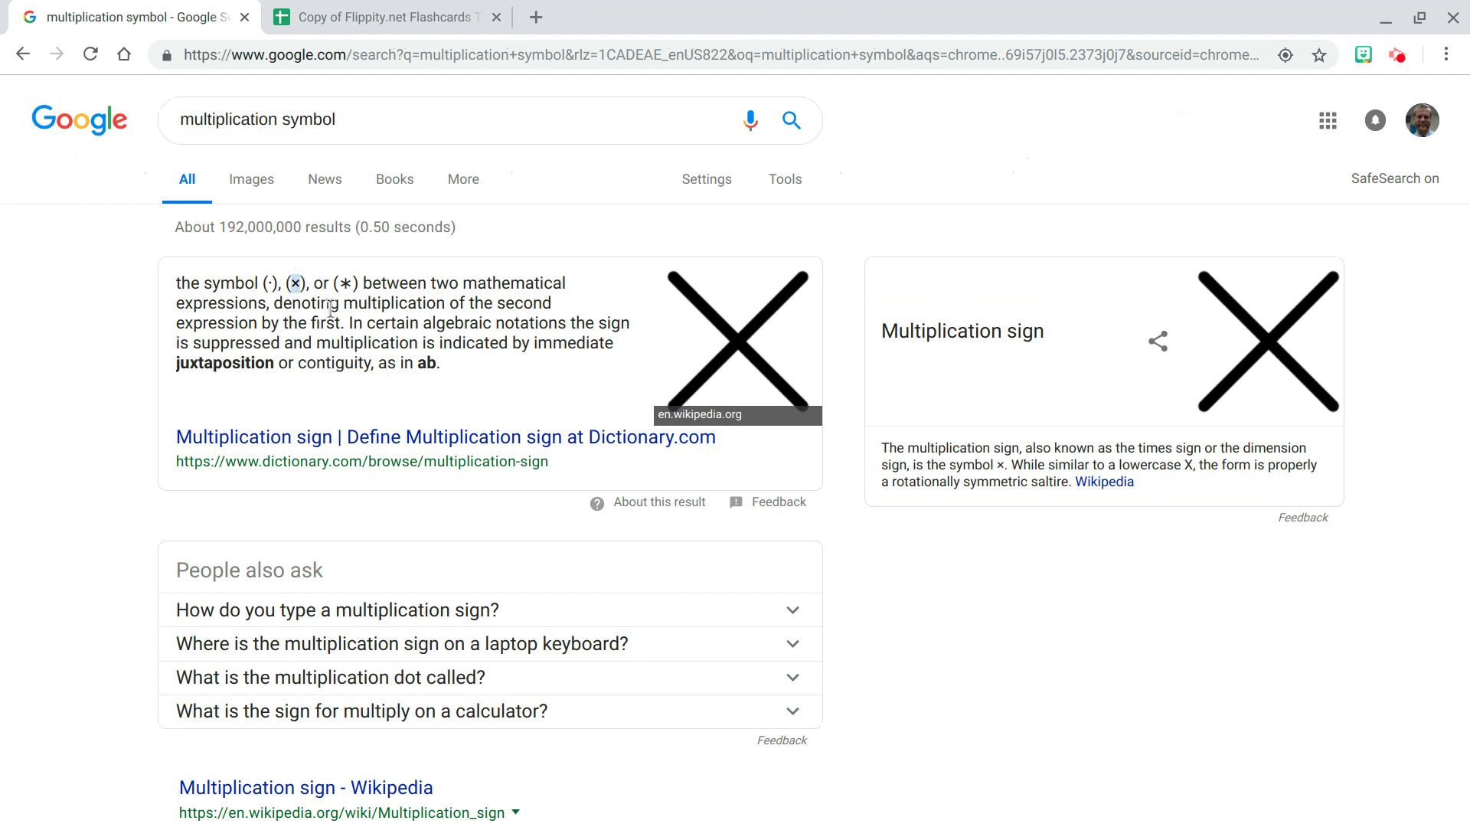
{"action": "left_click", "coordinate": [310, 29]}
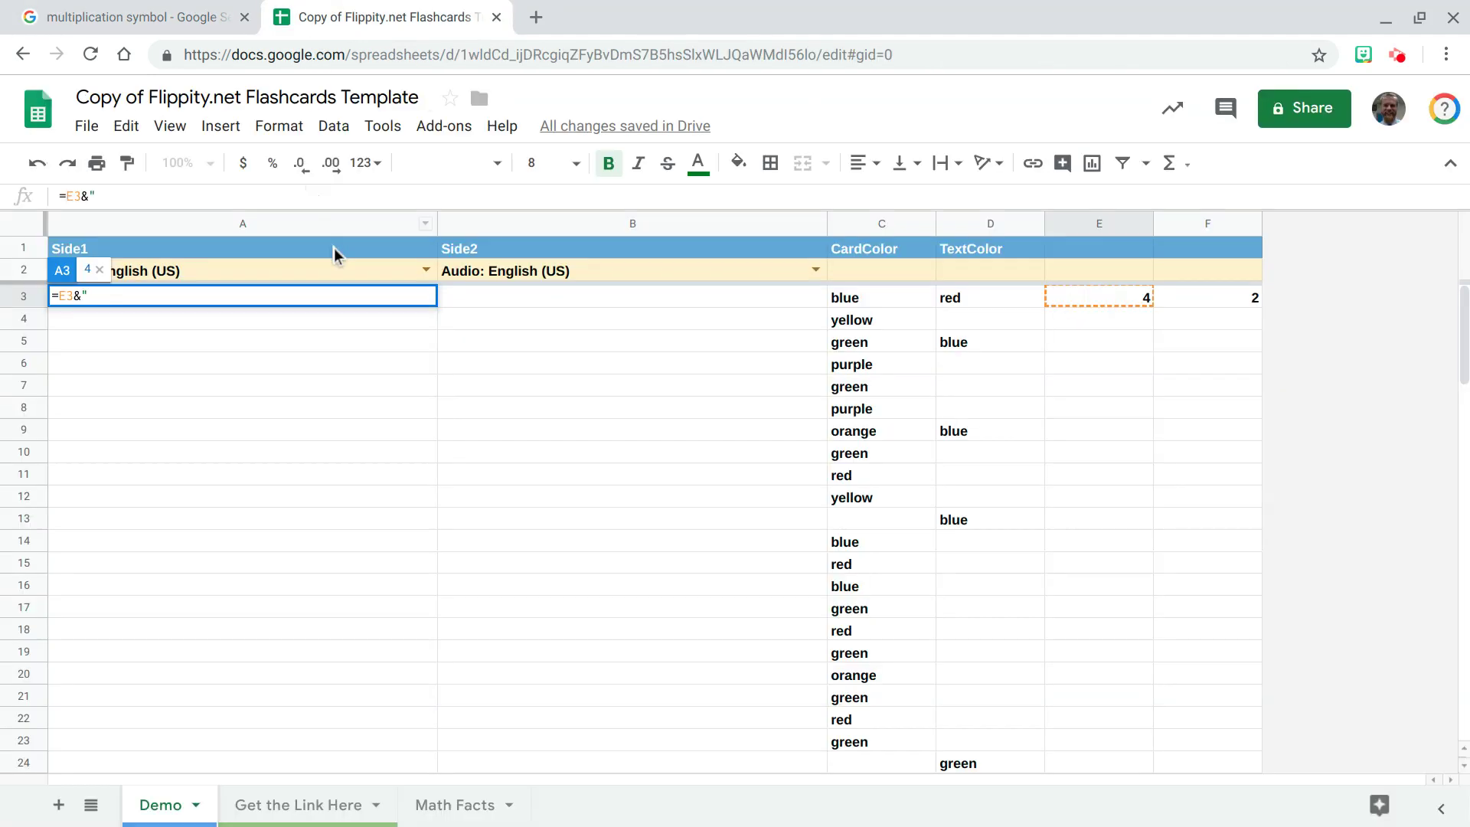
{"action": "type", "text": "×"}
{"action": "type", "text": "&"}
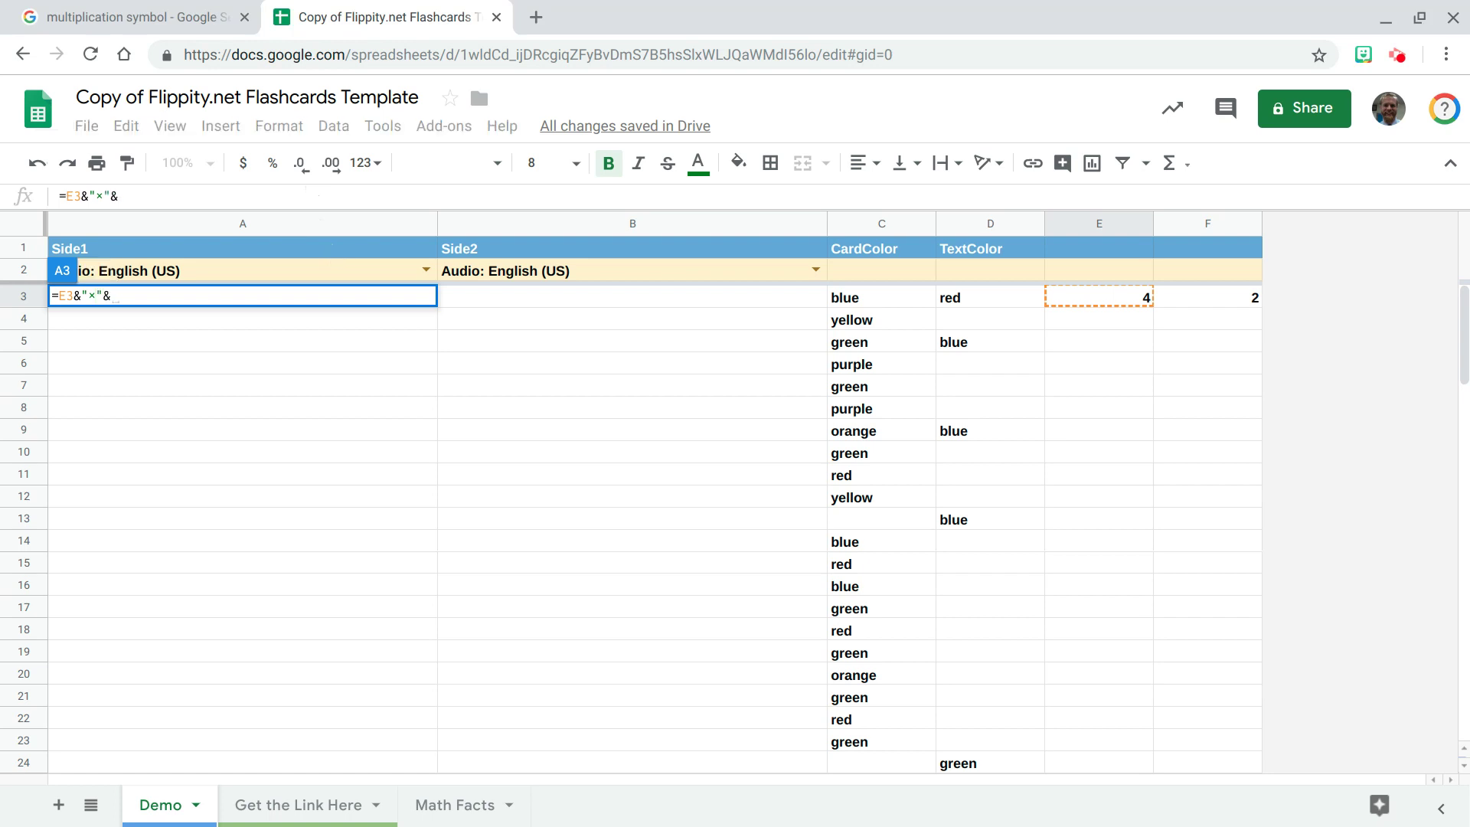
{"action": "left_click", "coordinate": [1238, 307]}
{"action": "key", "text": "Return"}
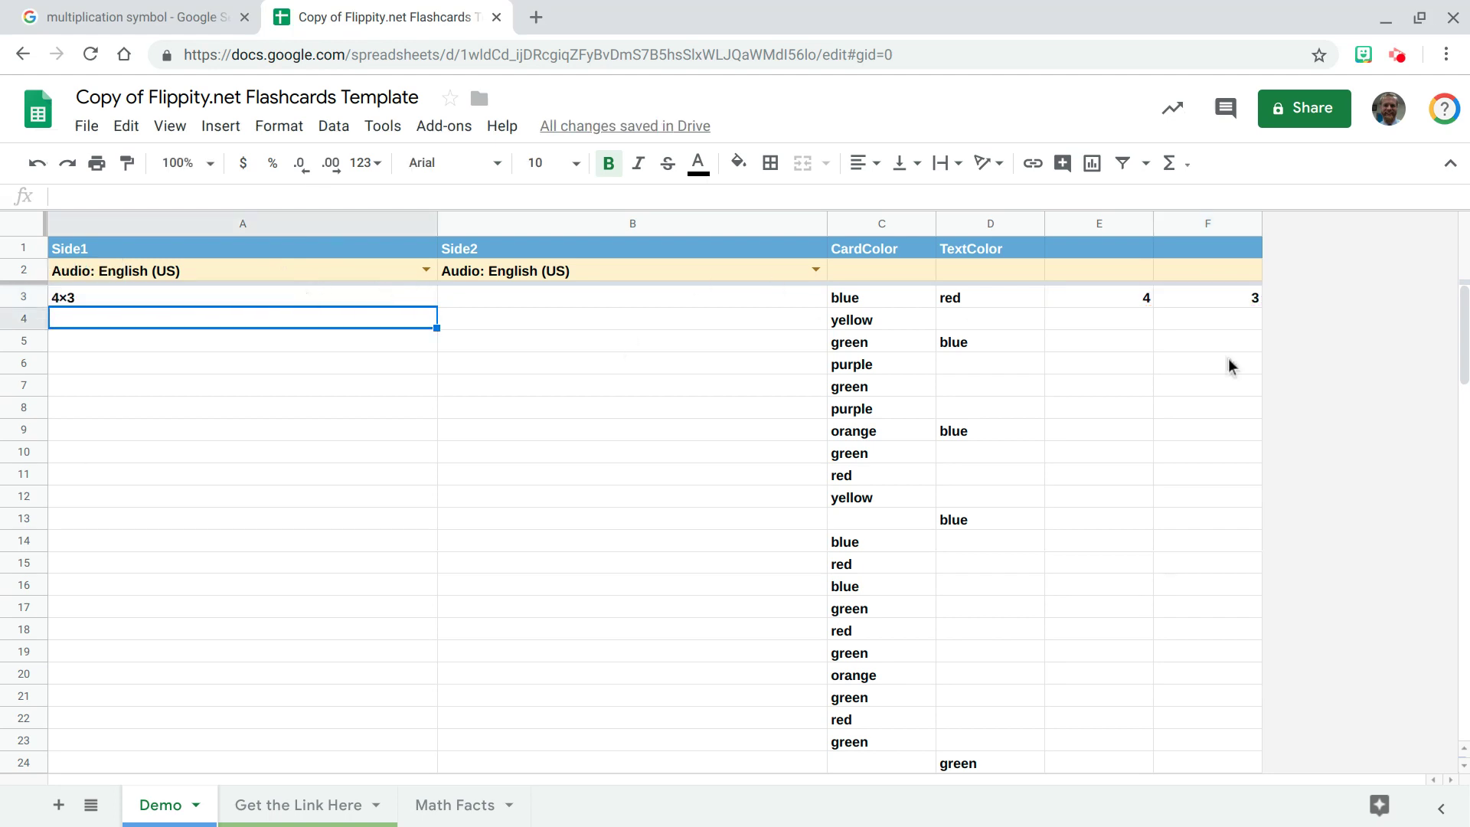
Calculate the Side2 answer in cell B3 of the Demo sheet with the formula =E3*F3
{"action": "left_click", "coordinate": [1252, 305]}
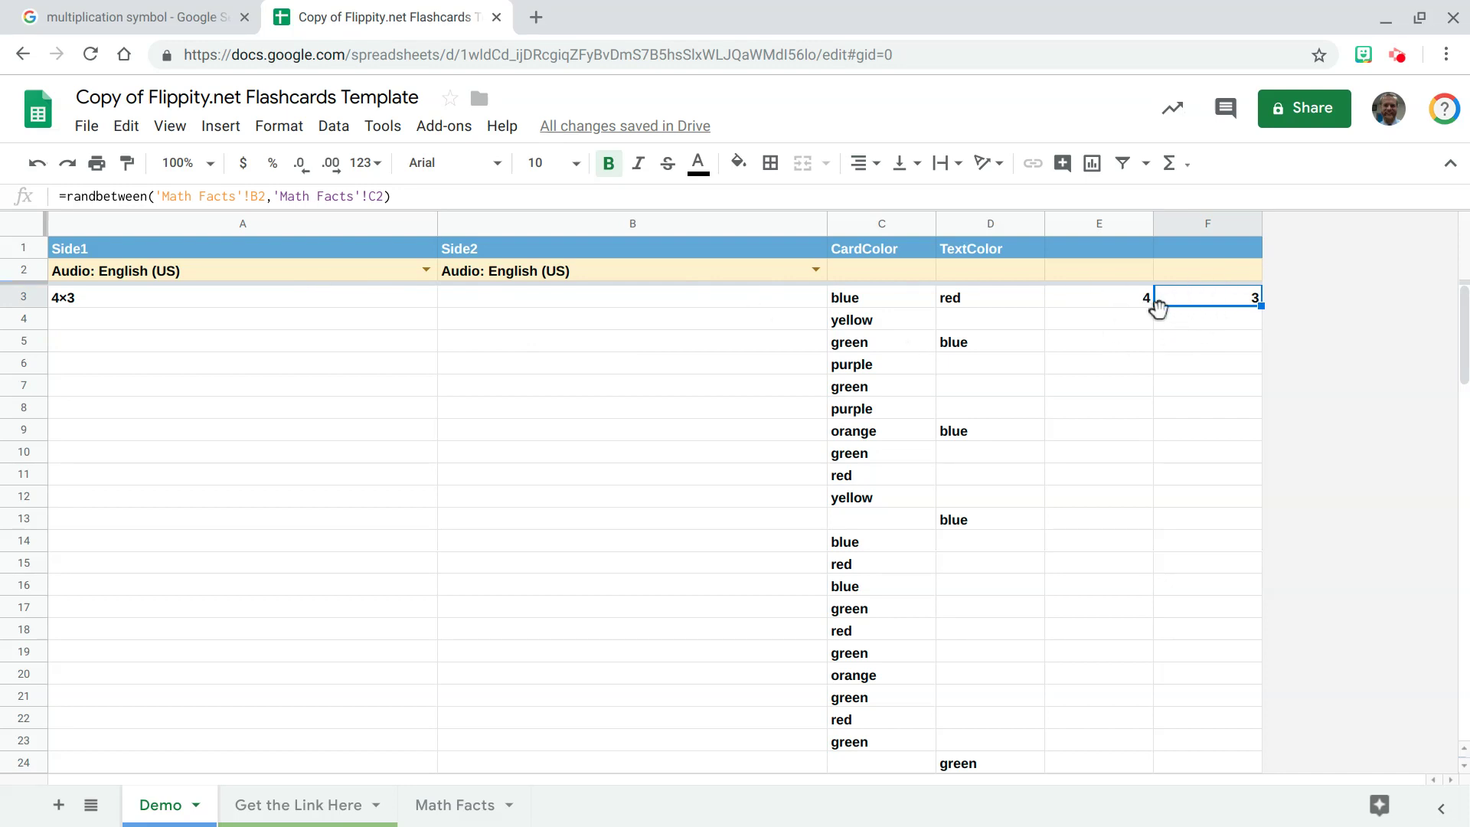
{"action": "left_click", "coordinate": [499, 306]}
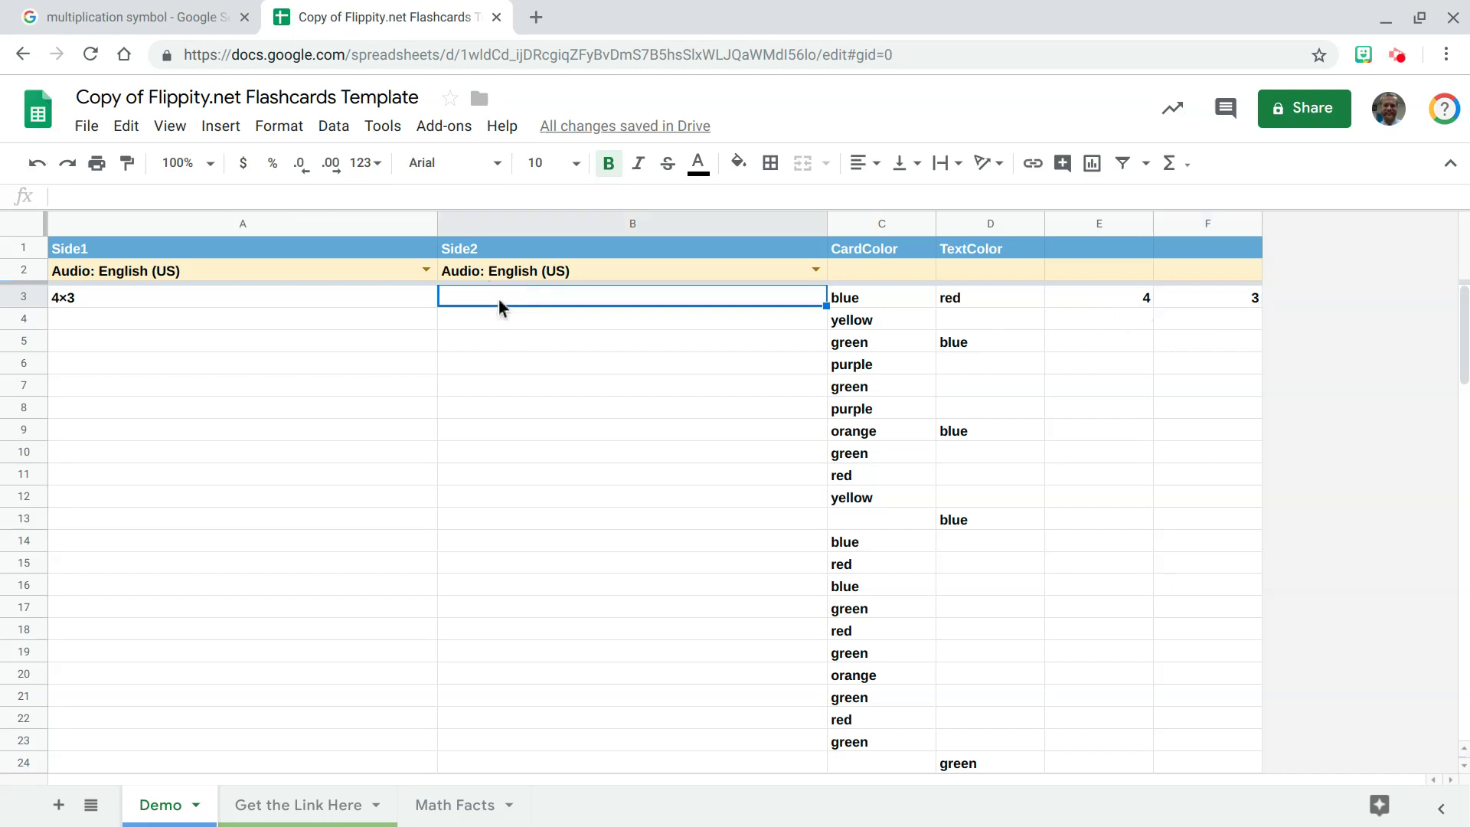
{"action": "type", "text": "="}
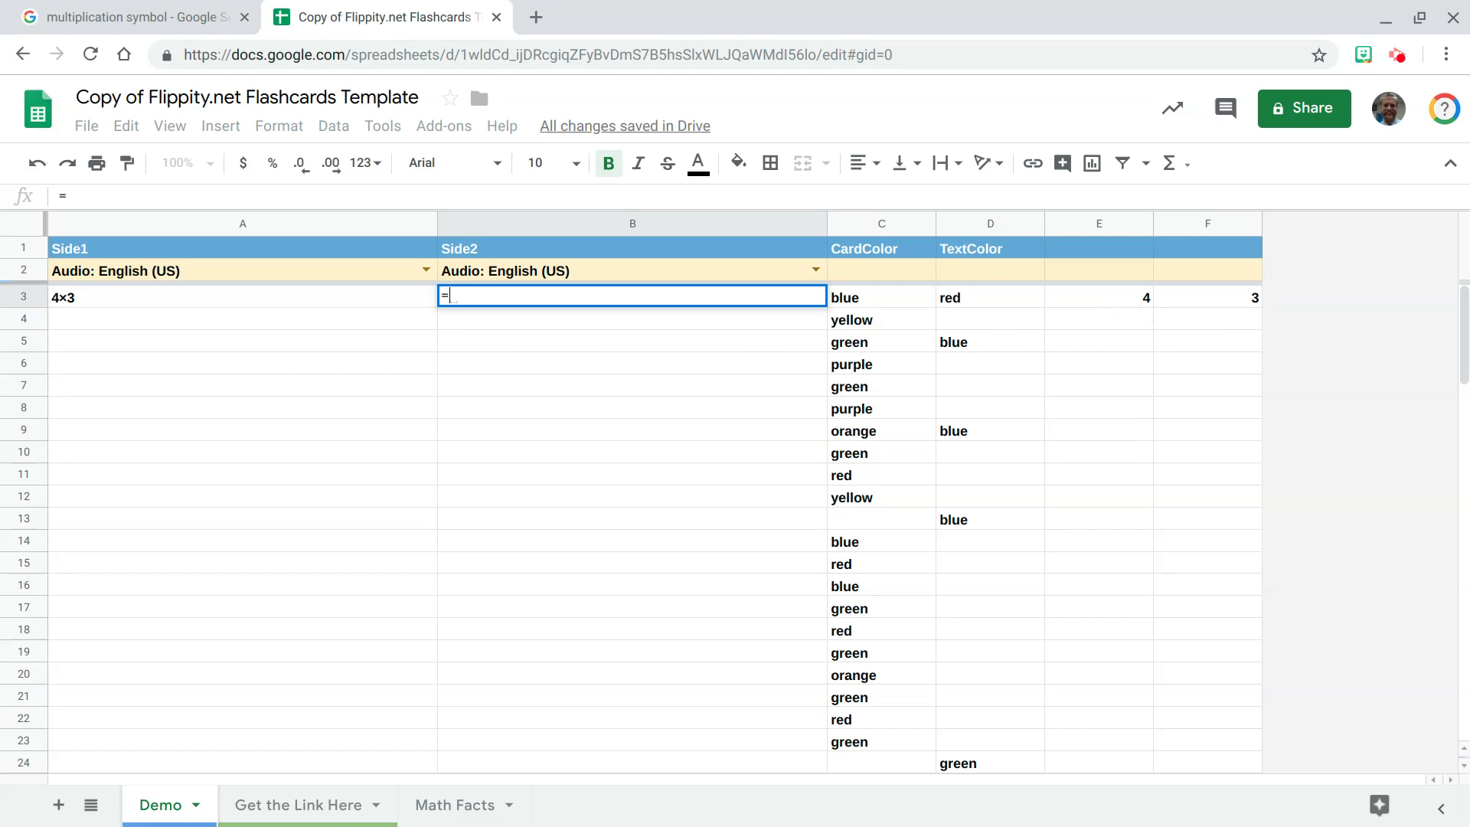
{"action": "left_click", "coordinate": [1112, 306]}
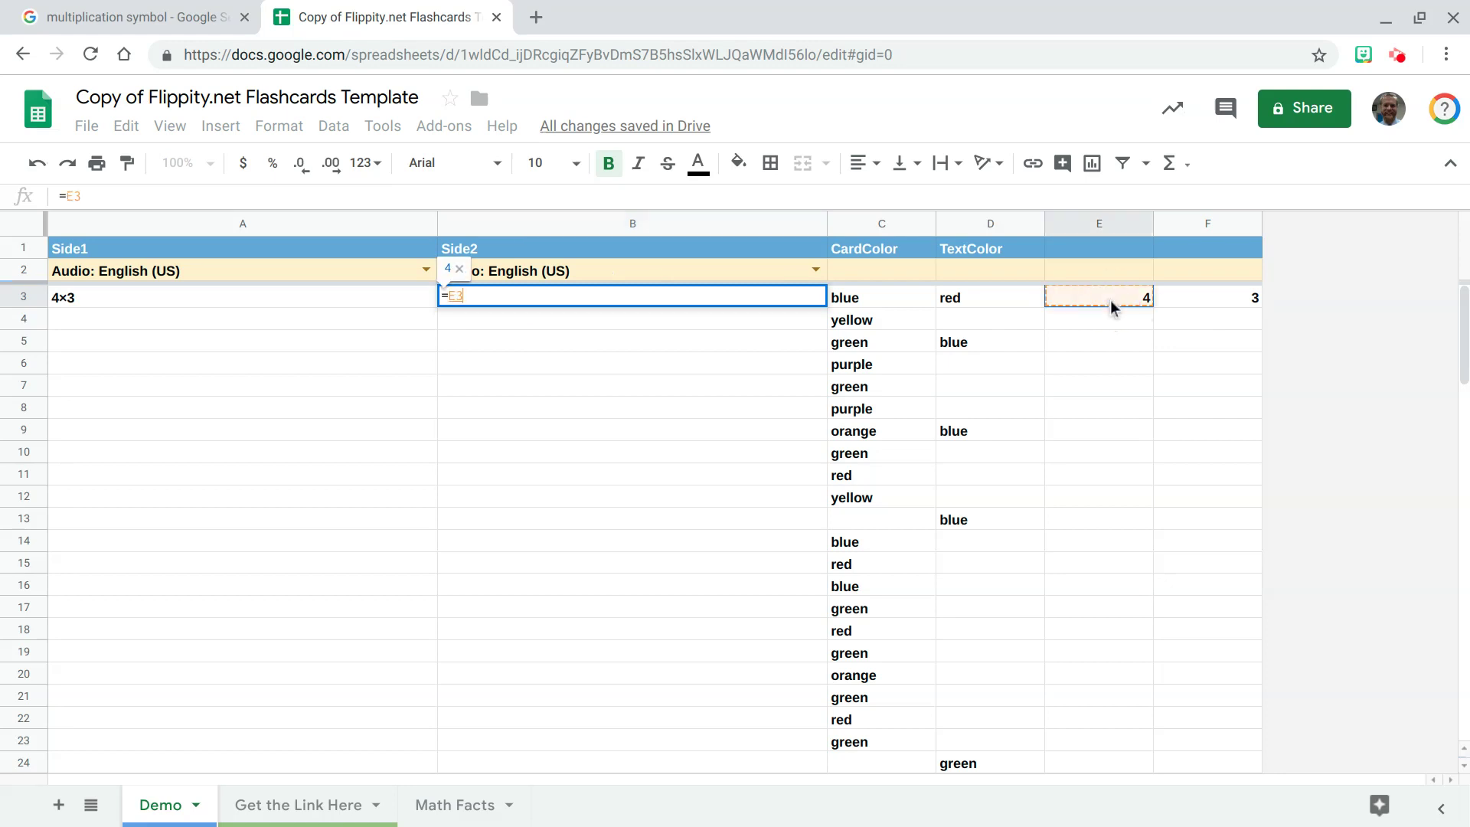
{"action": "type", "text": "*"}
{"action": "left_click", "coordinate": [1203, 299]}
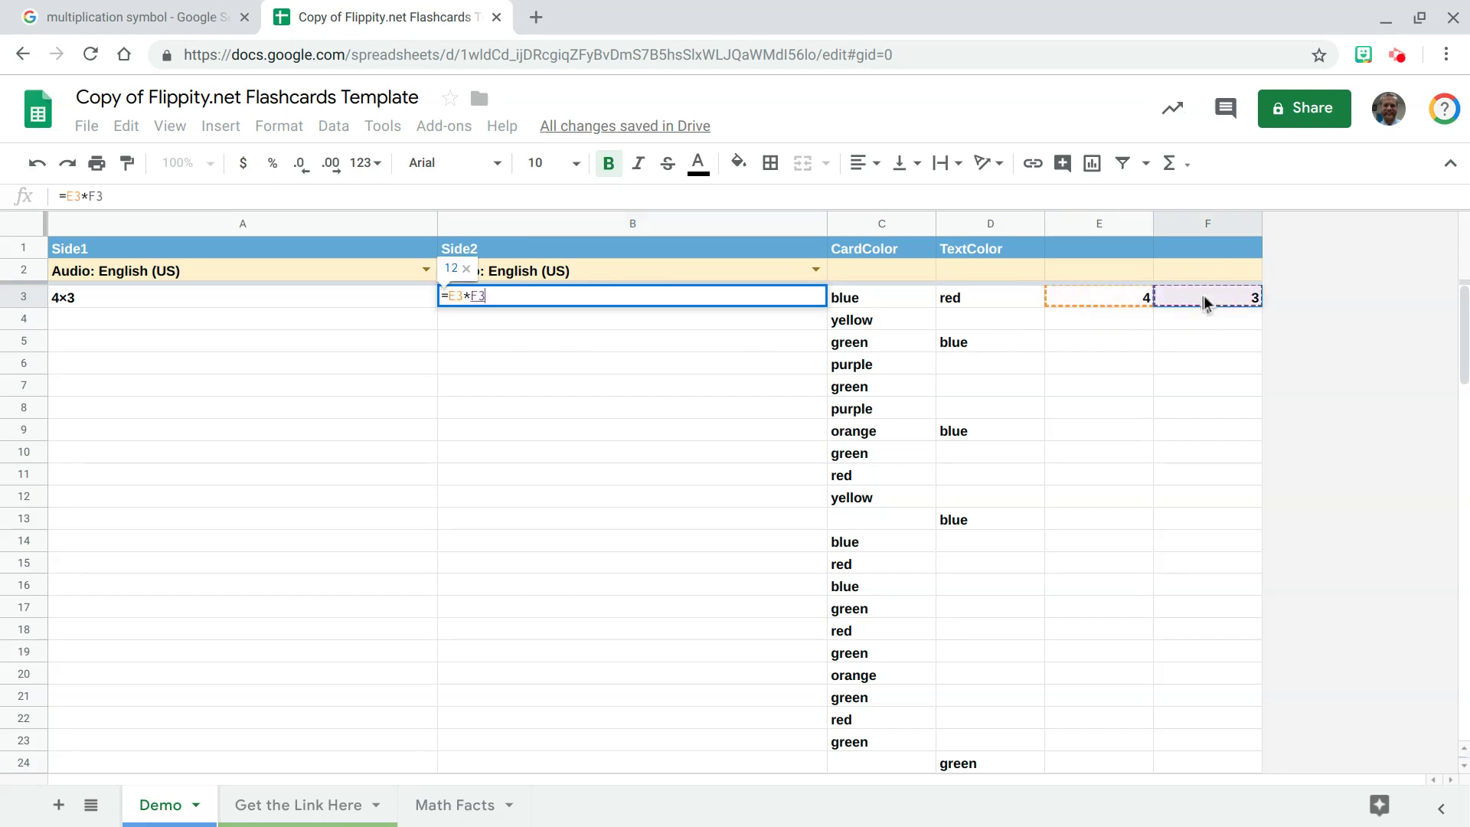
{"action": "key", "text": "Return"}
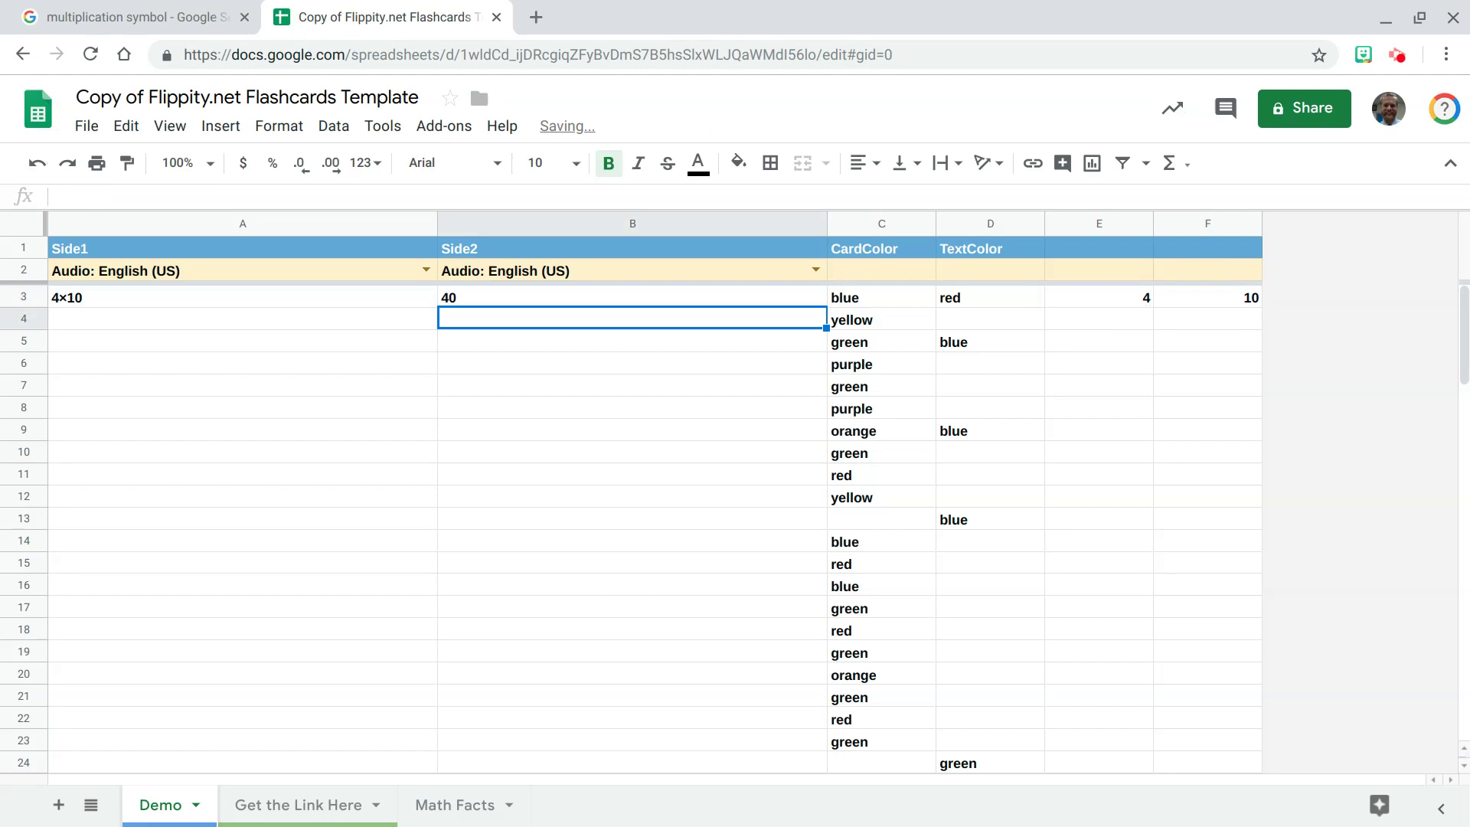
Lock the row reference in Demo cell E3 so its formula reads ='Math Facts'!A$2
{"action": "left_click", "coordinate": [270, 298]}
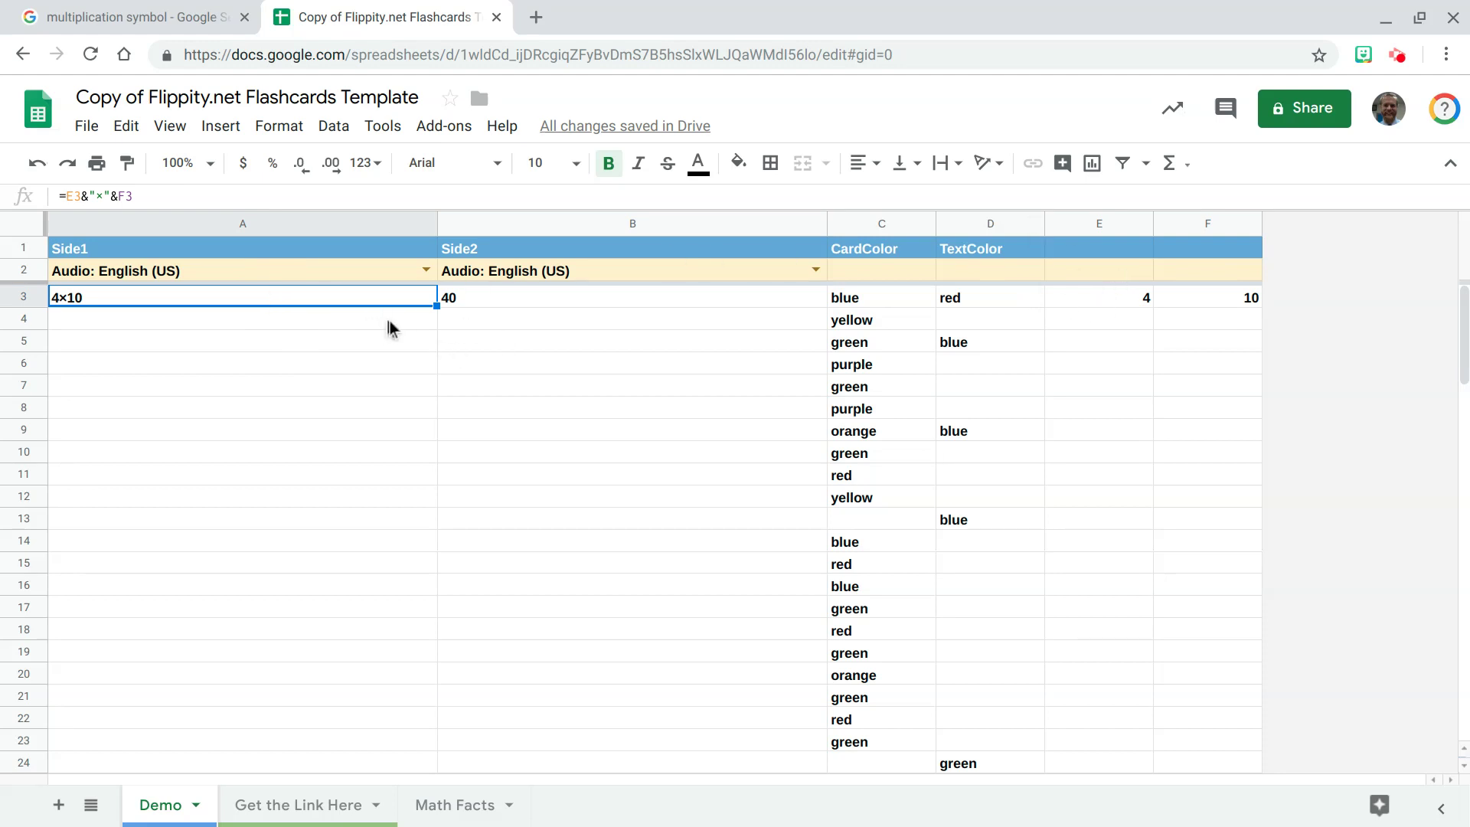
{"action": "left_click", "coordinate": [1123, 303]}
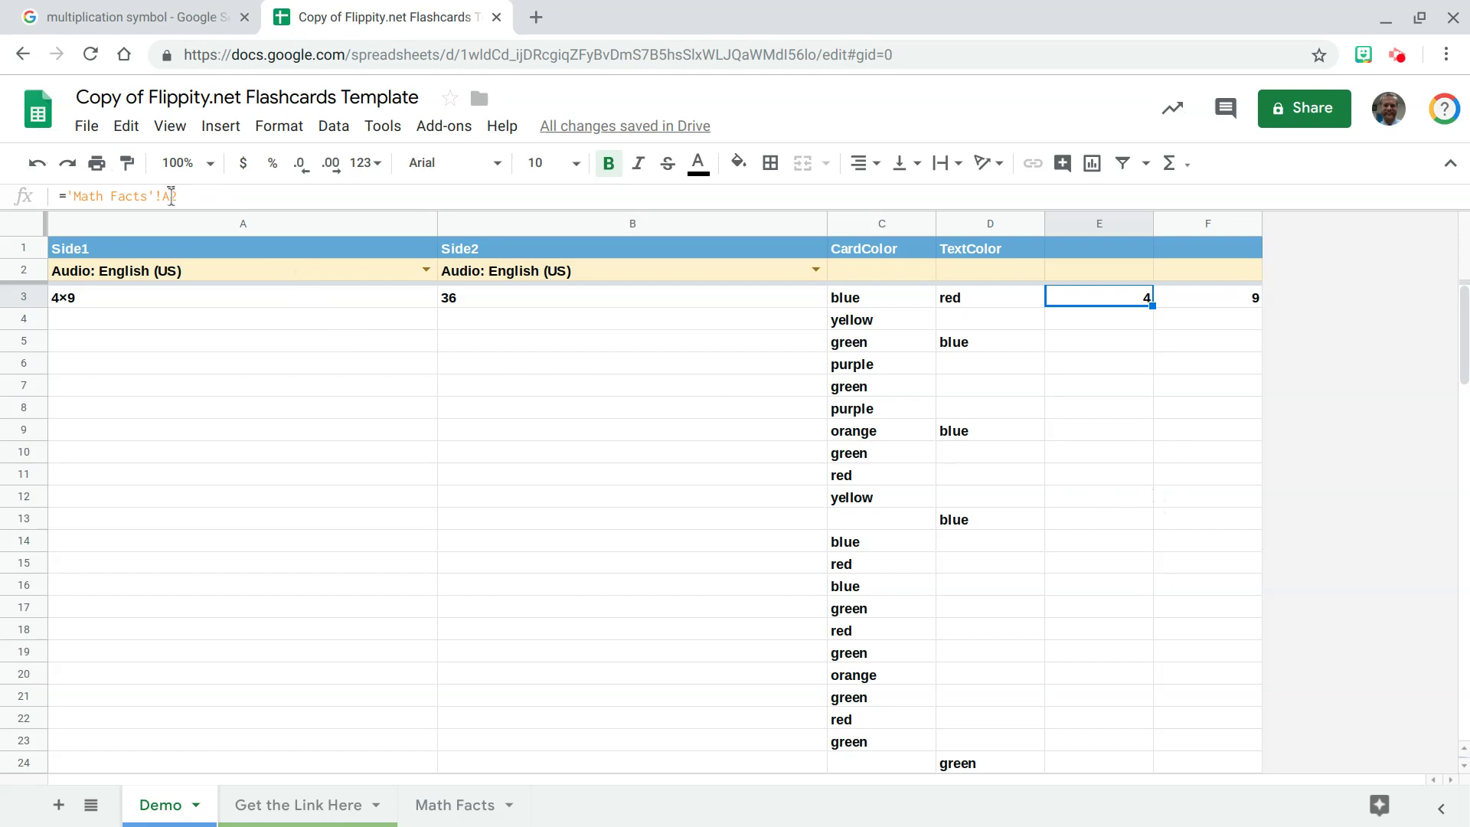
{"action": "left_click", "coordinate": [445, 805]}
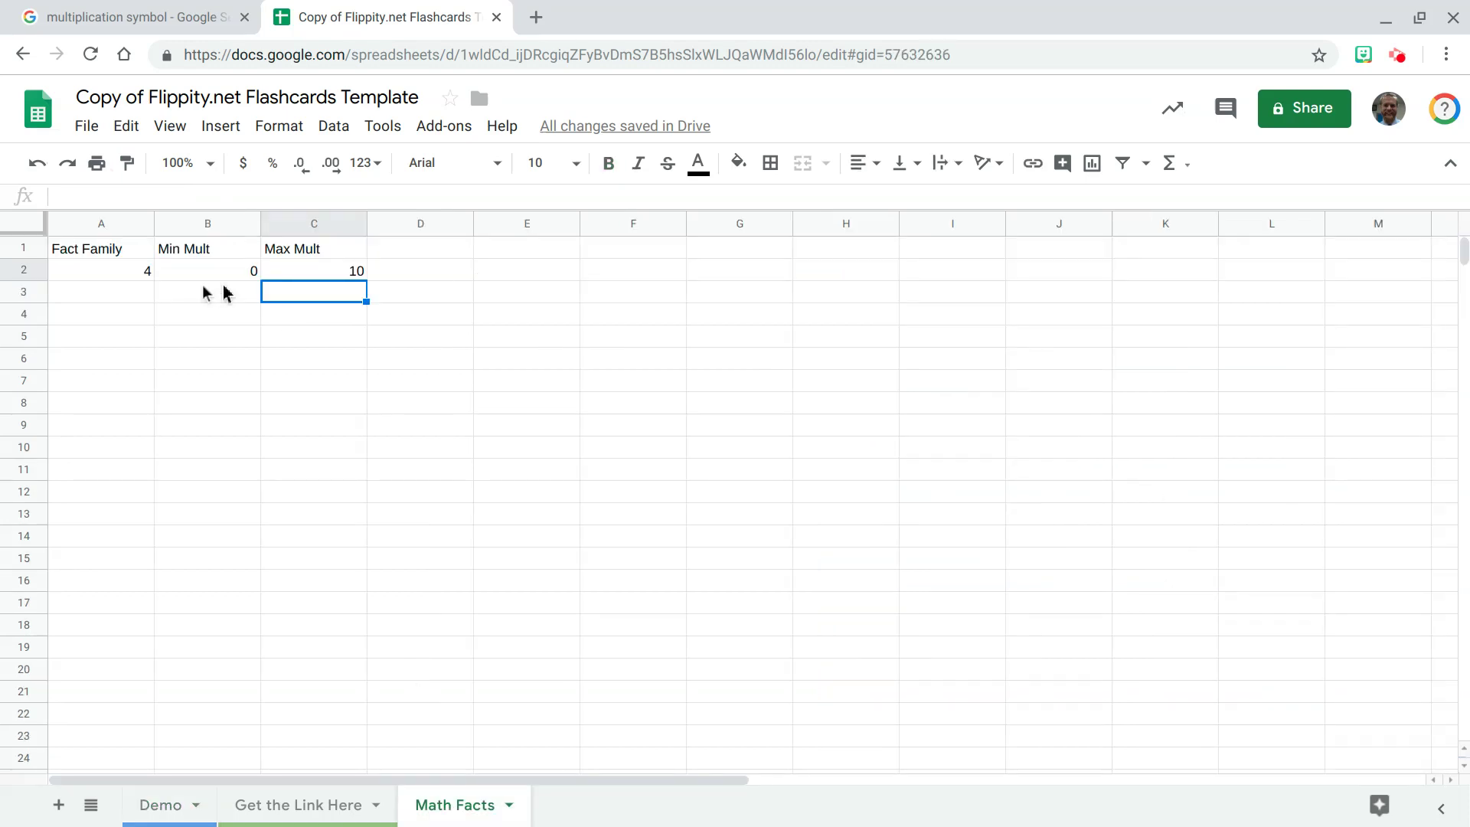
{"action": "left_click", "coordinate": [105, 271]}
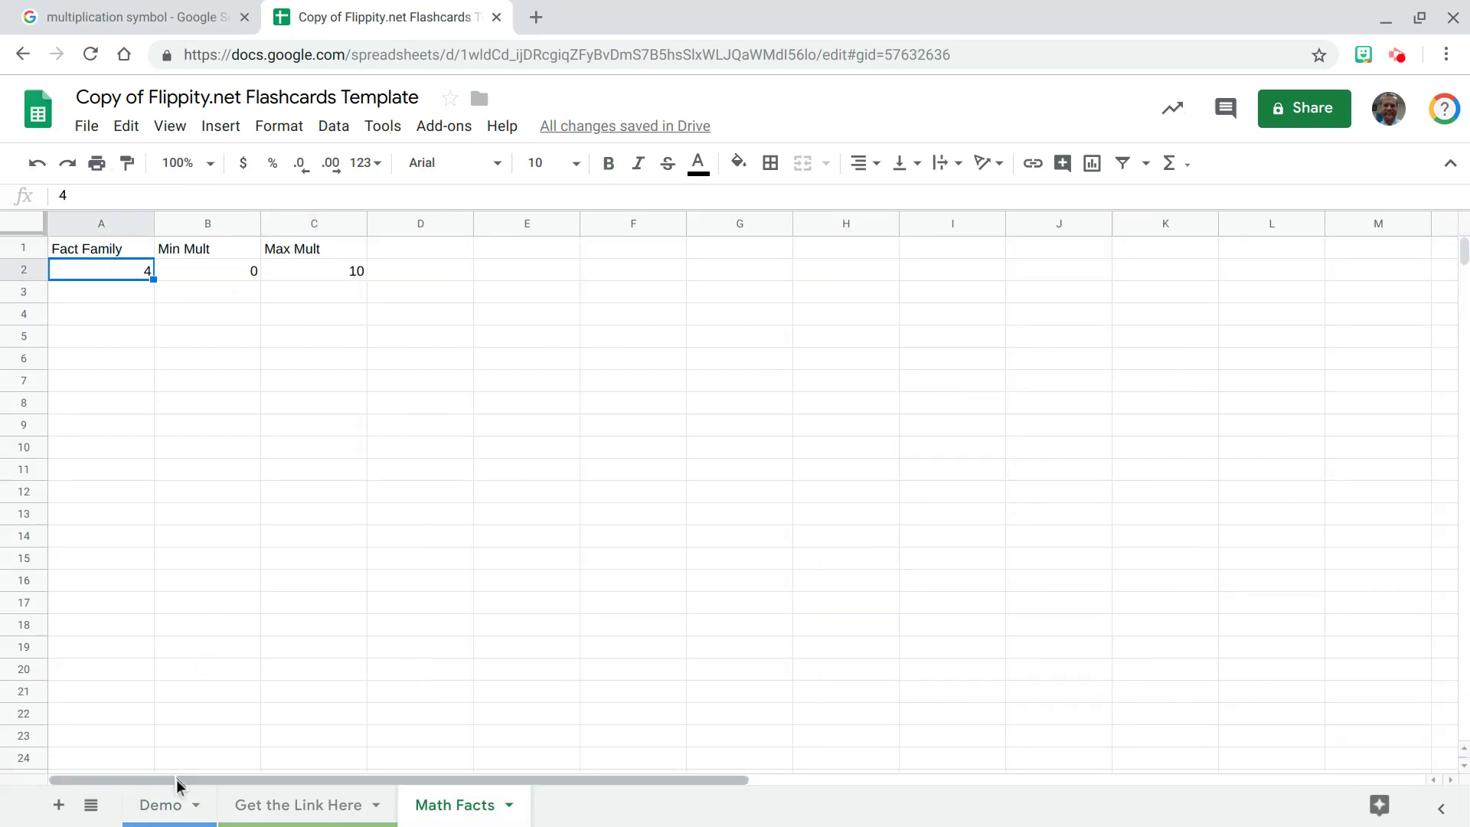
{"action": "left_click", "coordinate": [175, 804]}
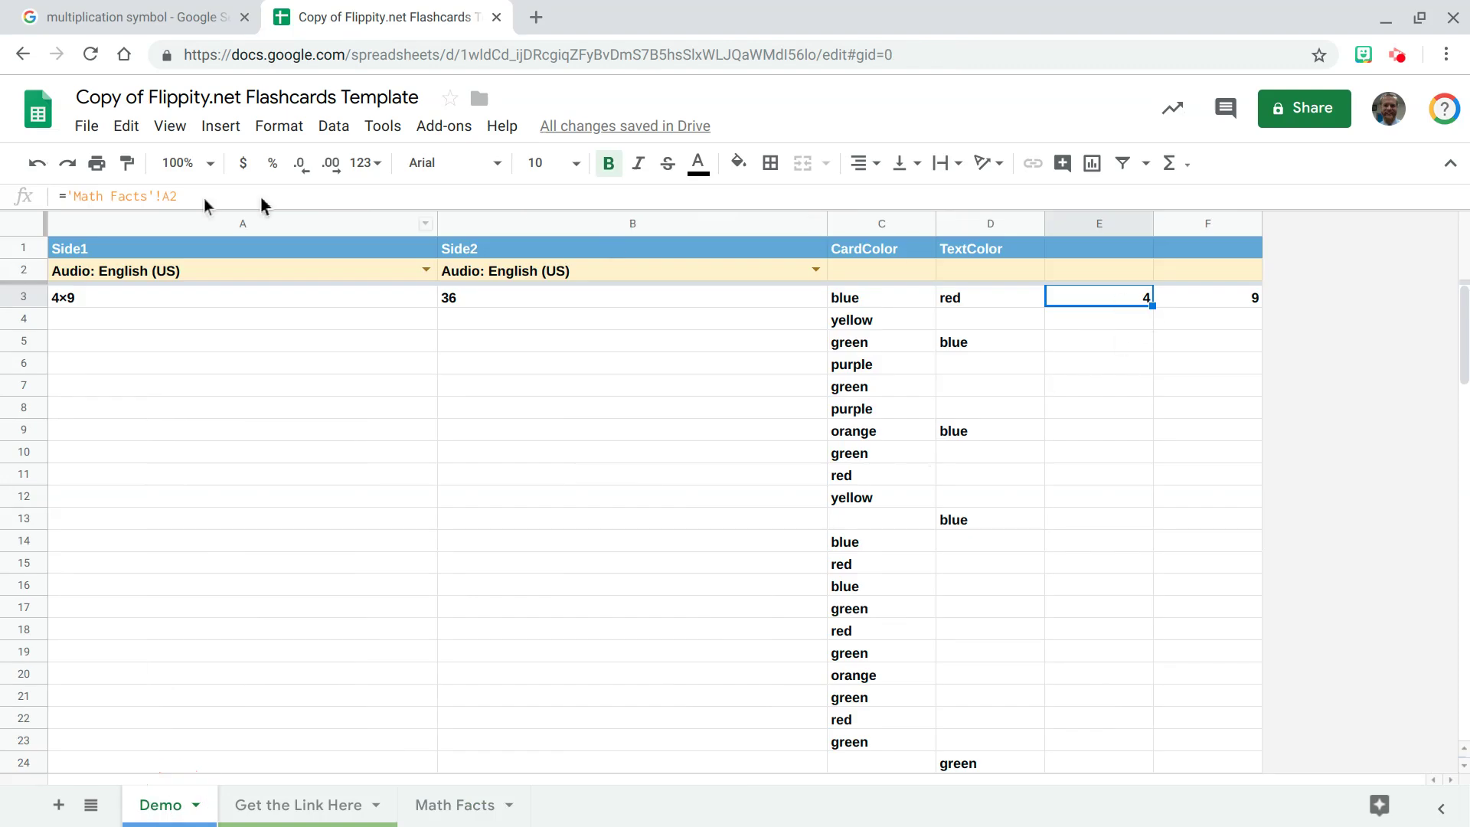
{"action": "left_click", "coordinate": [170, 197]}
{"action": "type", "text": "$"}
{"action": "key", "text": "Return"}
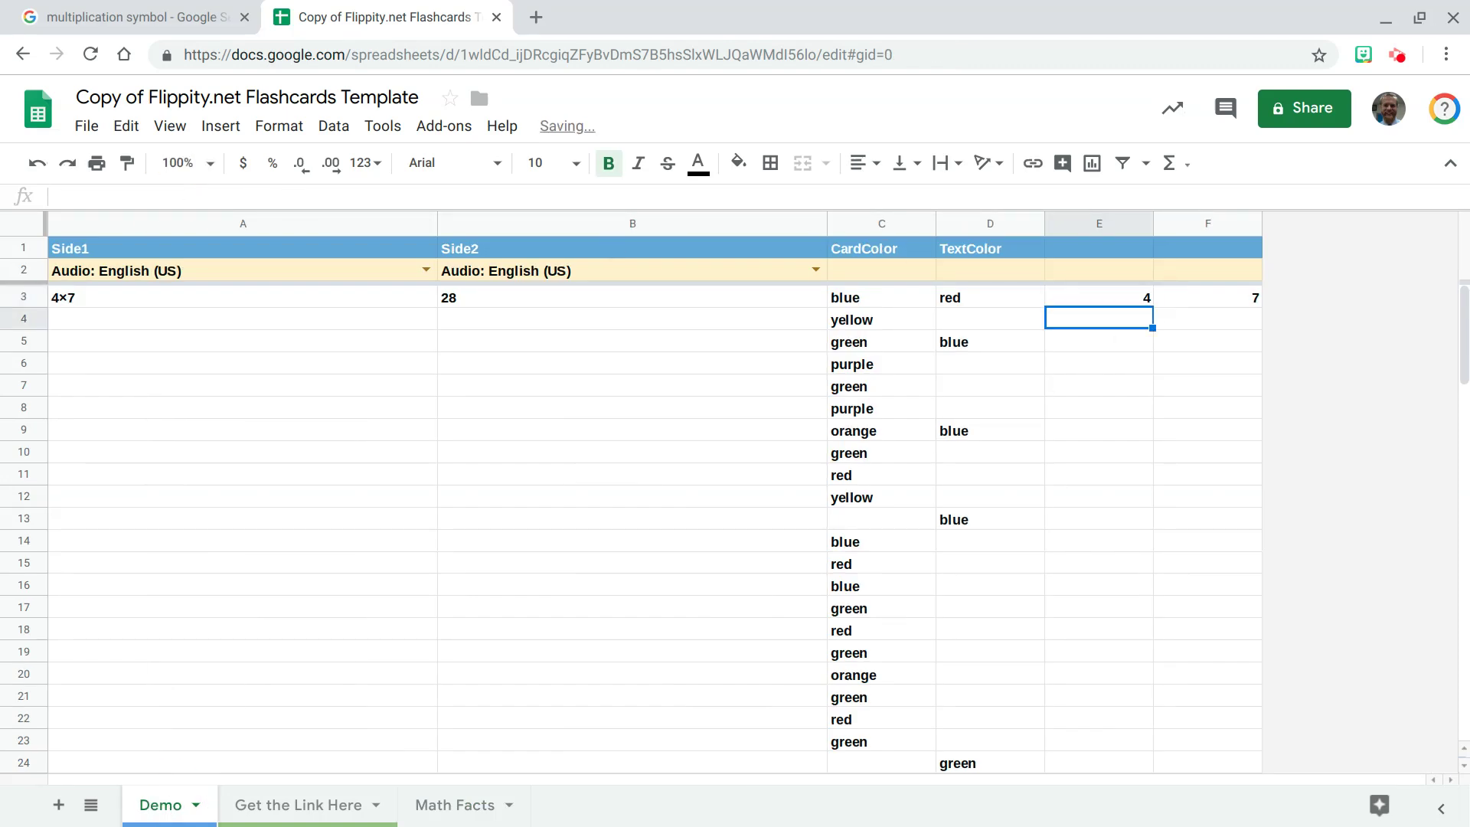
Lock both row references in Demo cell F3, making the formula =randbetween('Math Facts'!B$2,'Math Facts'!C$2)
{"action": "left_click", "coordinate": [1207, 297]}
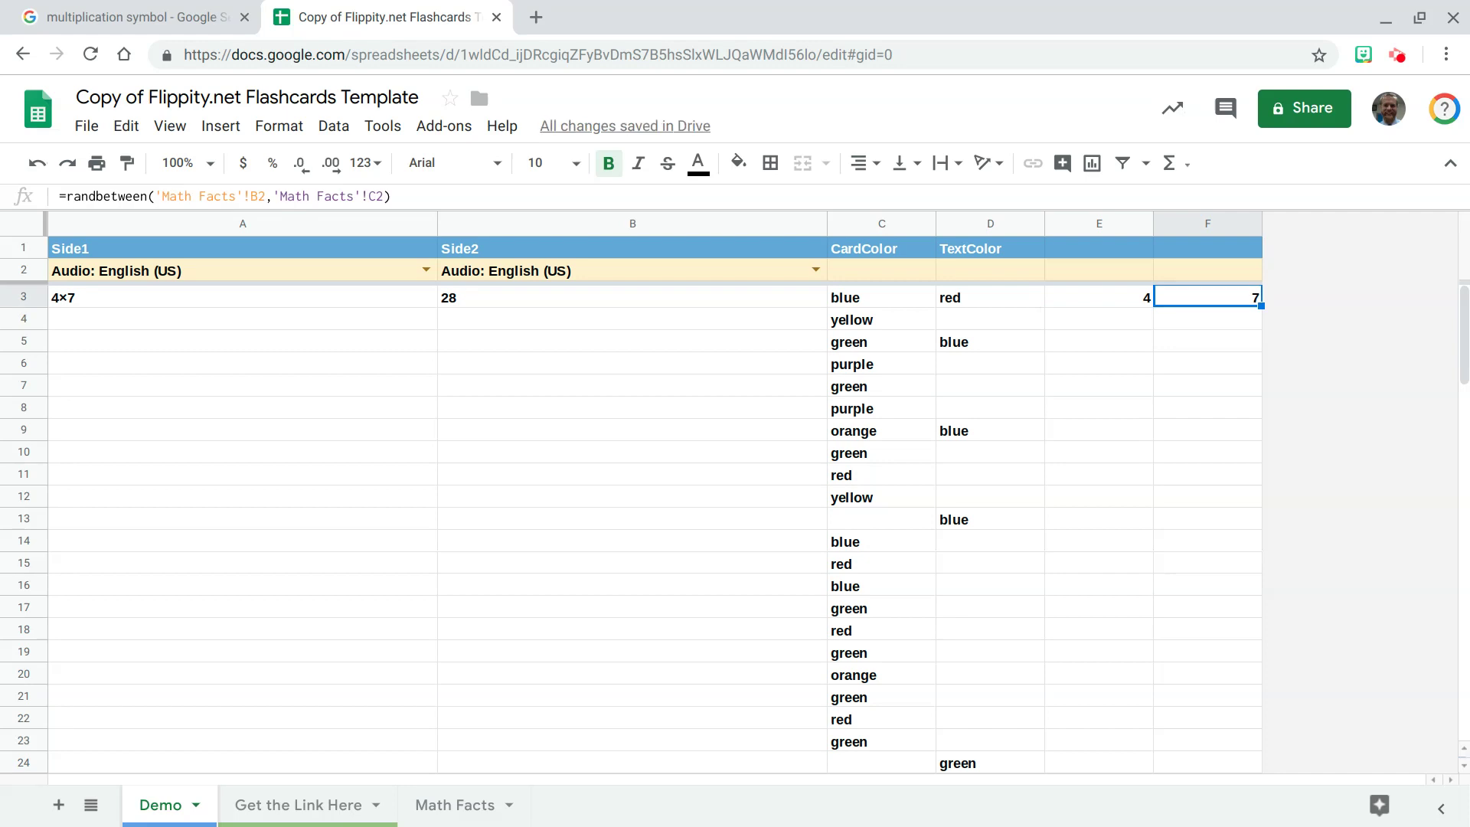
{"action": "double_click", "coordinate": [1215, 307]}
{"action": "type", "text": "$"}
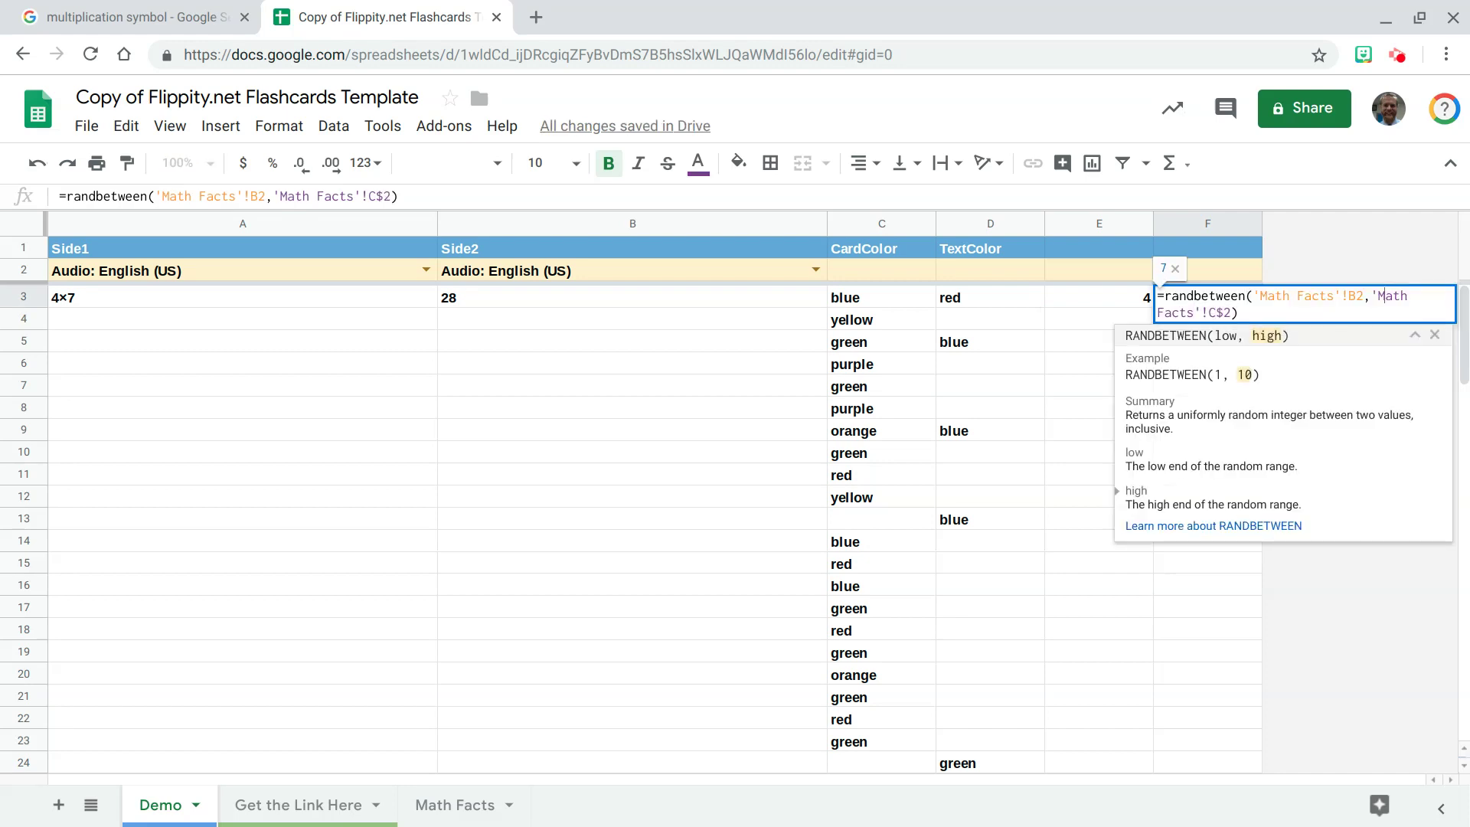
{"action": "type", "text": "$"}
{"action": "key", "text": "Return"}
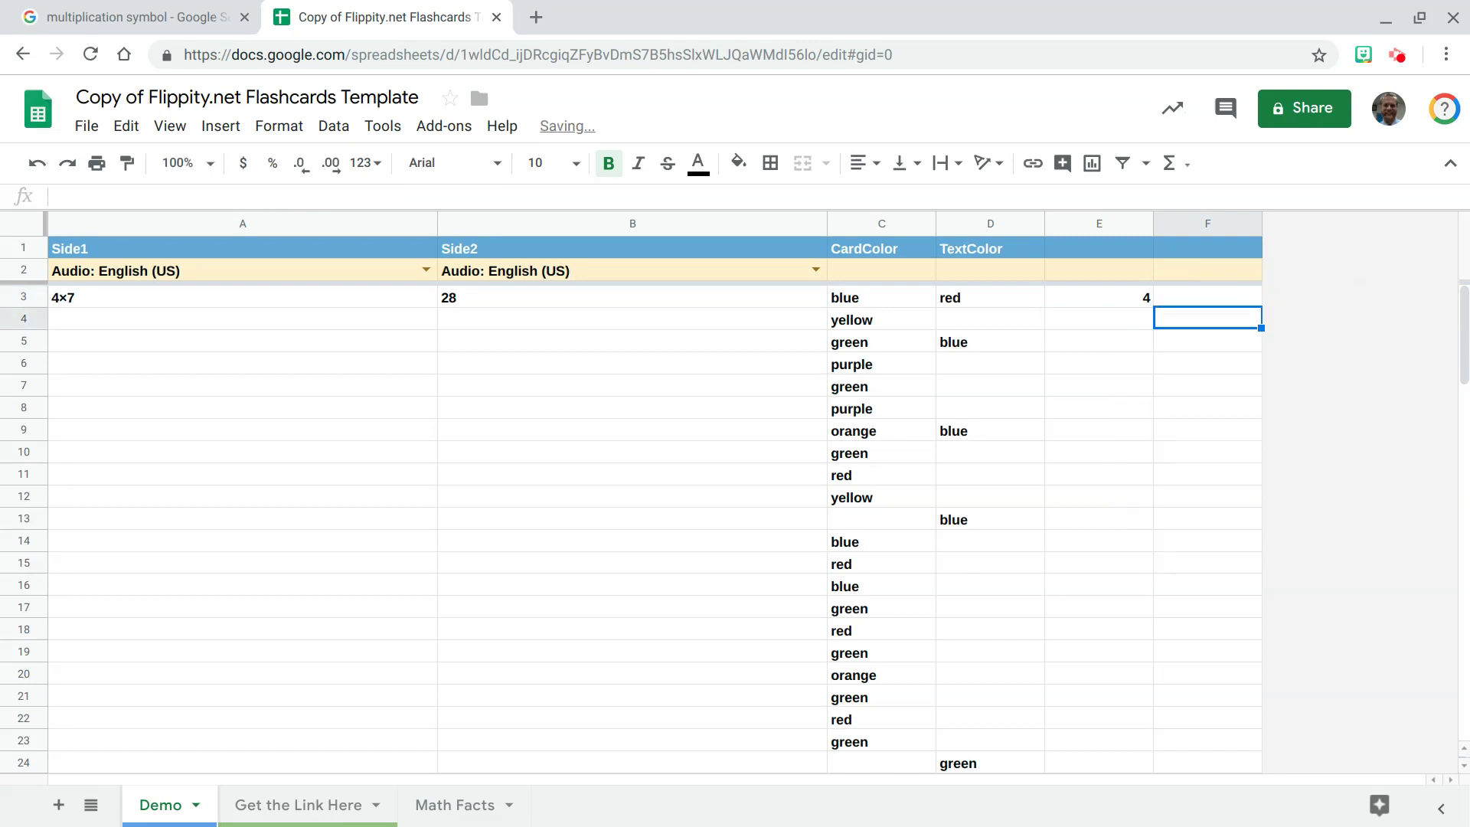
Fill the formulas of E3:F3 and of A3:B3 down through row 29 of the Demo sheet
{"action": "left_click_drag", "start_coordinate": [1128, 298], "coordinate": [1246, 608]}
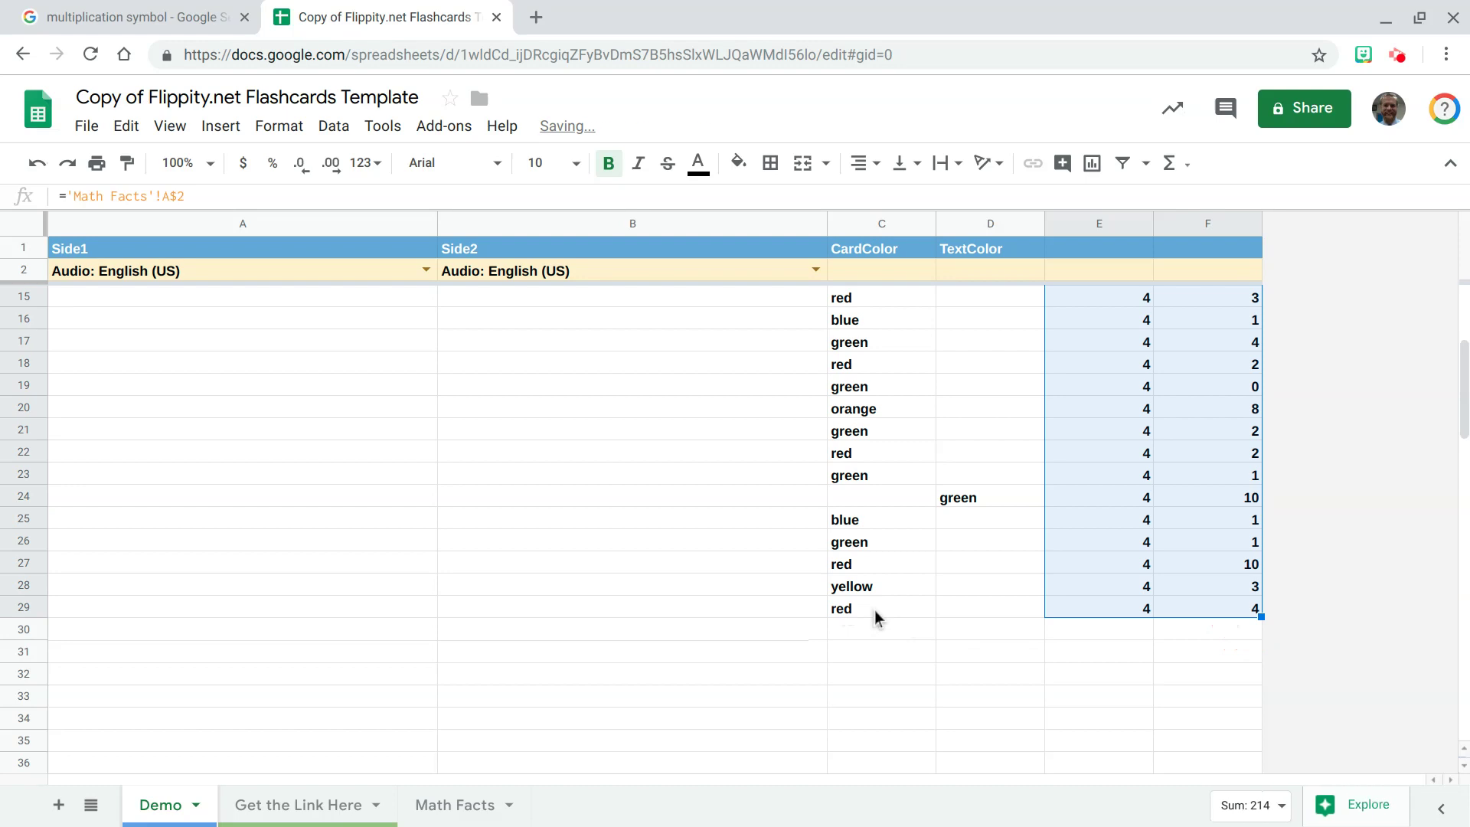
{"action": "scroll", "coordinate": [874, 609], "scroll_direction": "up", "scroll_amount": 4}
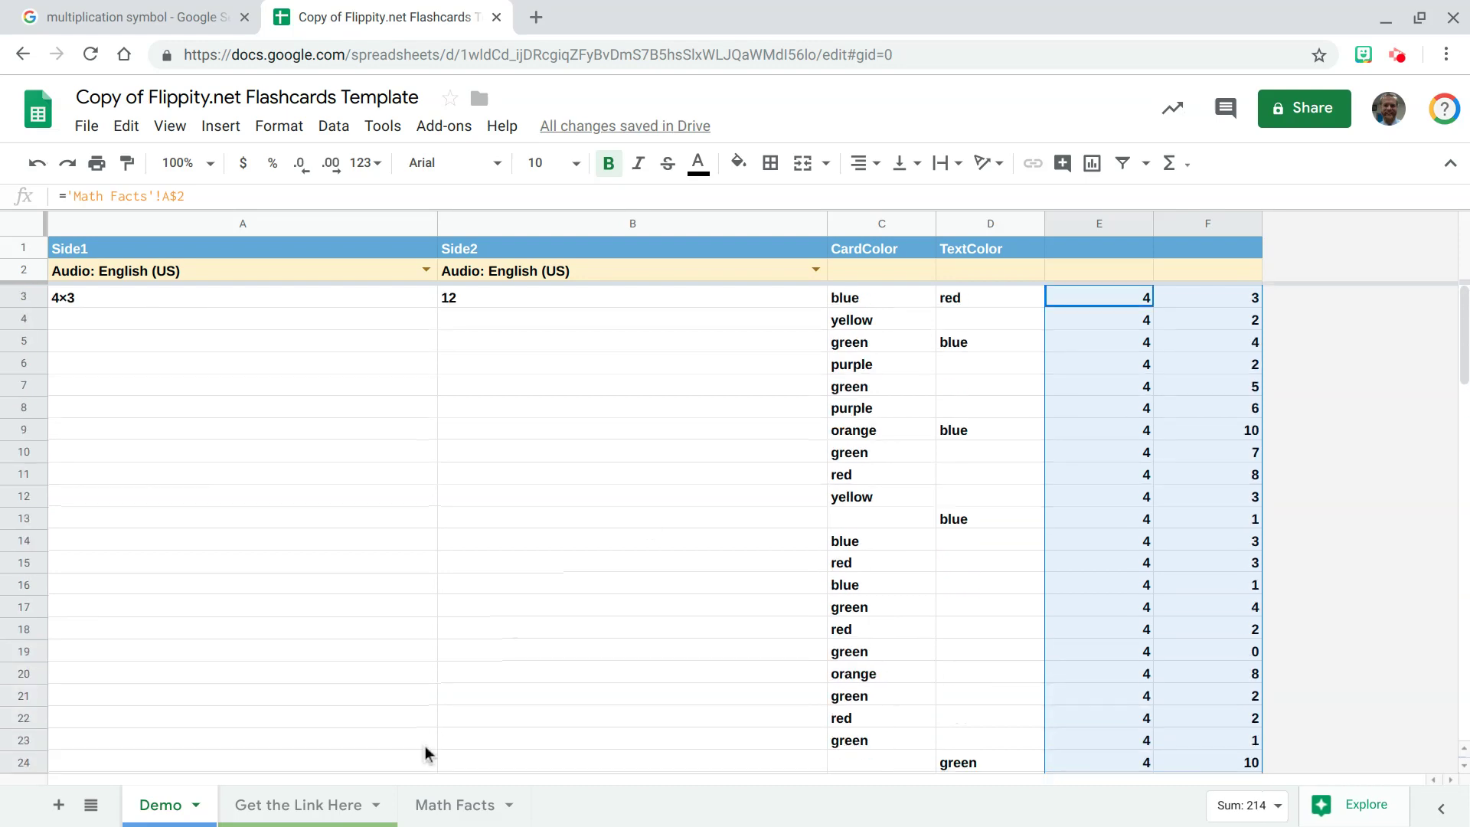
{"action": "left_click_drag", "start_coordinate": [240, 303], "coordinate": [522, 297]}
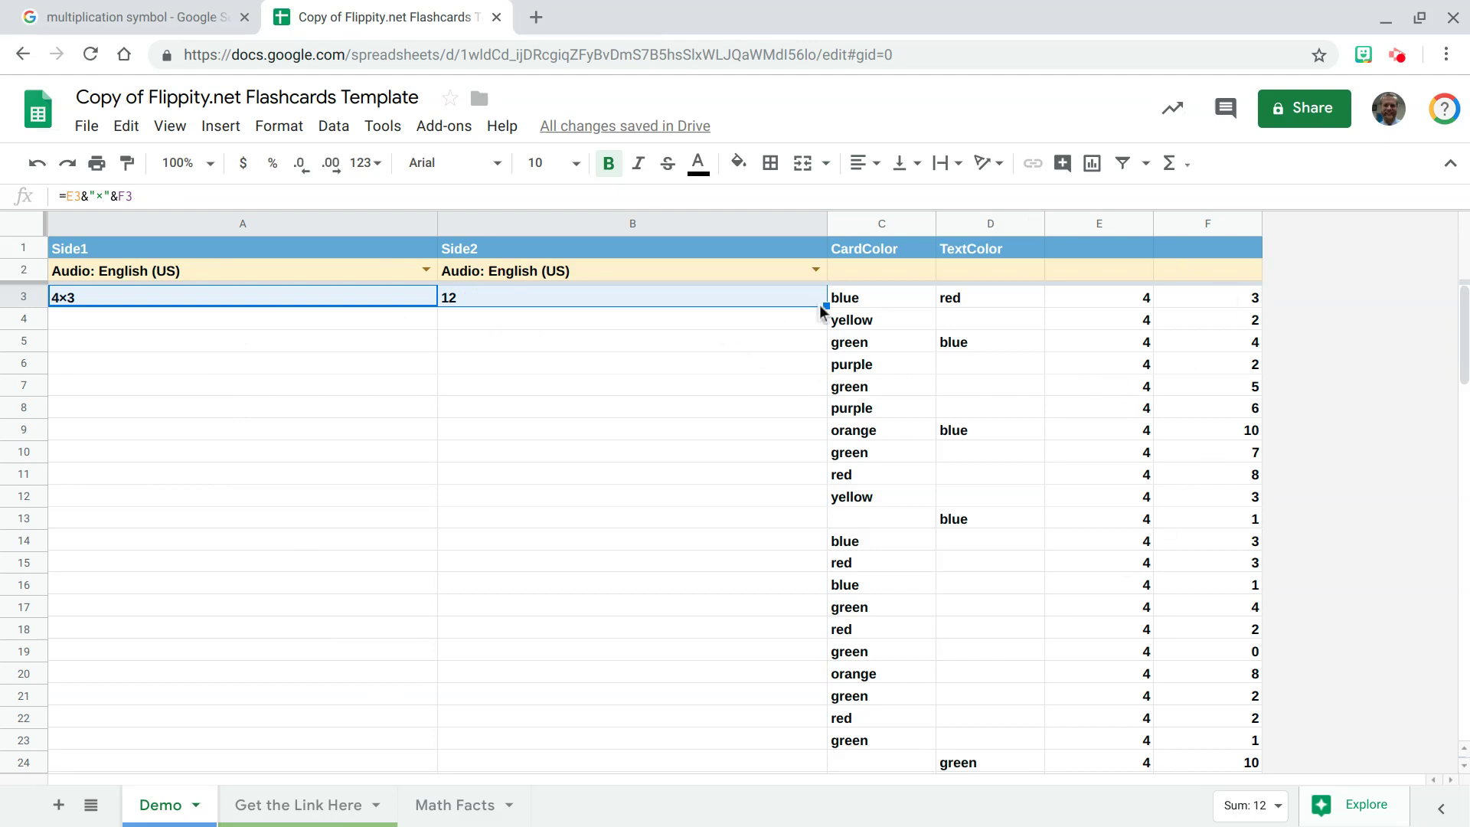
{"action": "left_click_drag", "start_coordinate": [829, 394], "coordinate": [817, 740]}
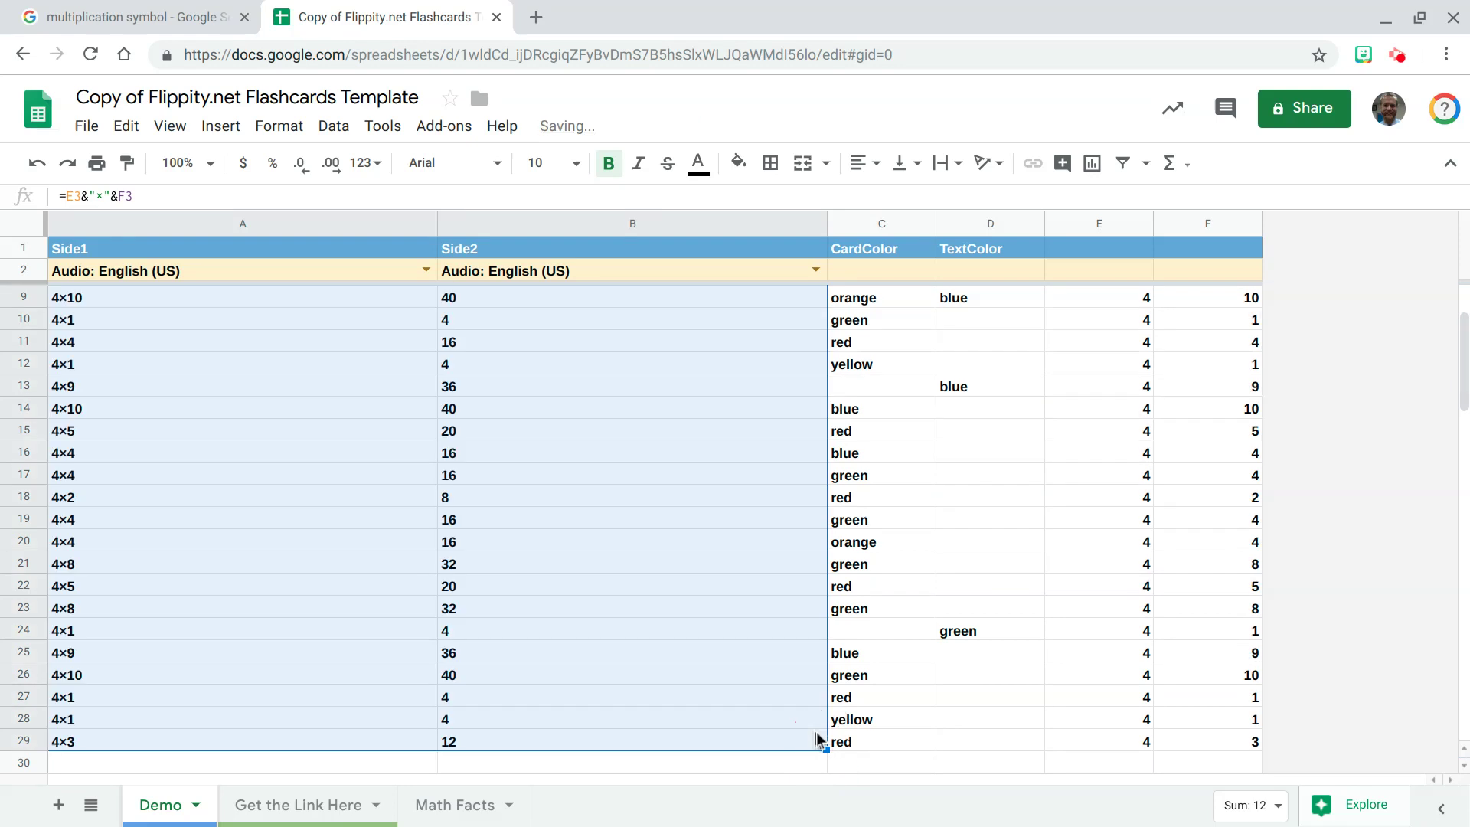
{"action": "left_click", "coordinate": [118, 564]}
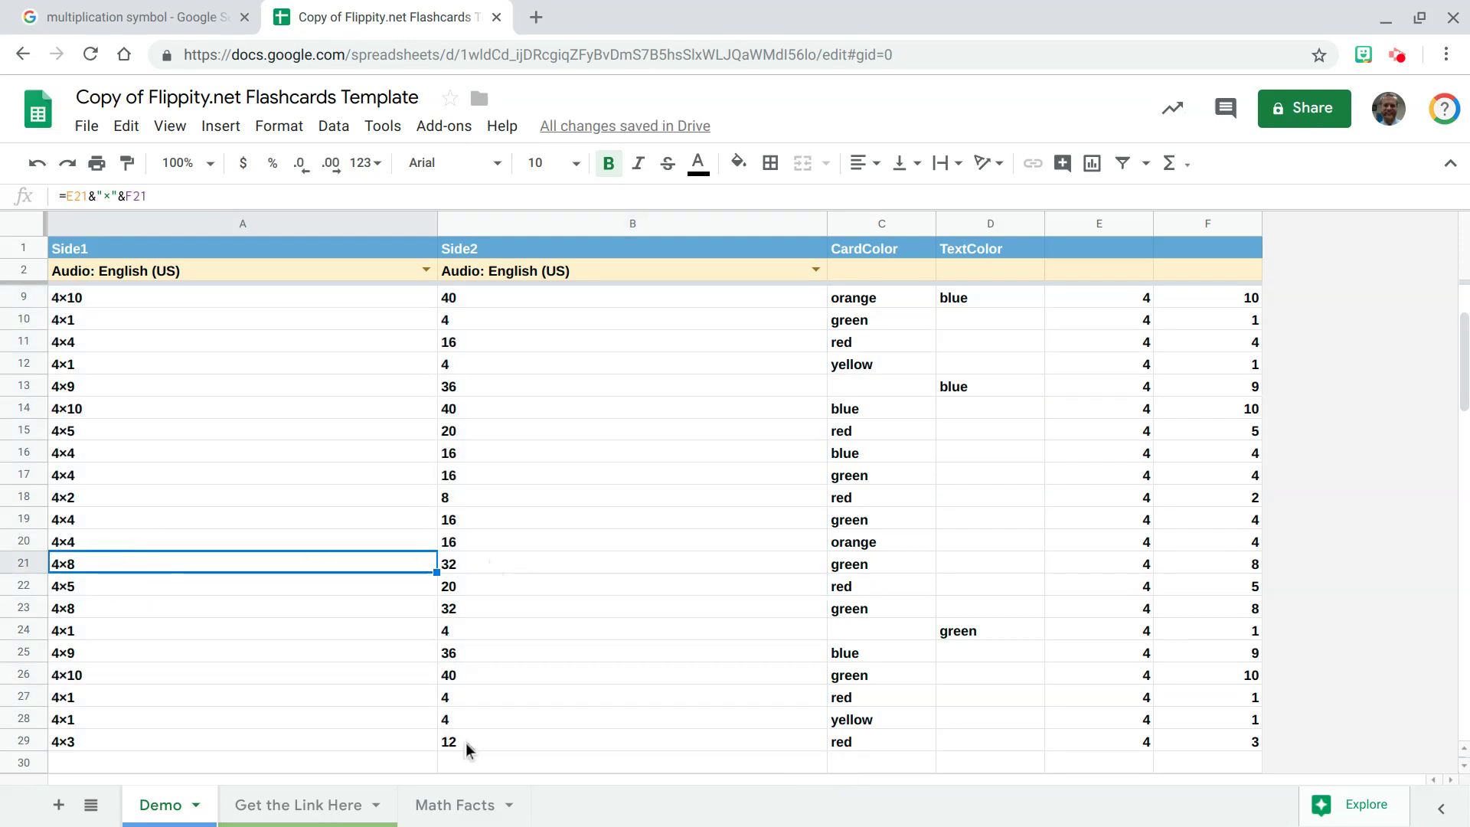
Set the Fact Family value on the Math Facts sheet to 5 and return to the Demo sheet
{"action": "left_click", "coordinate": [455, 804]}
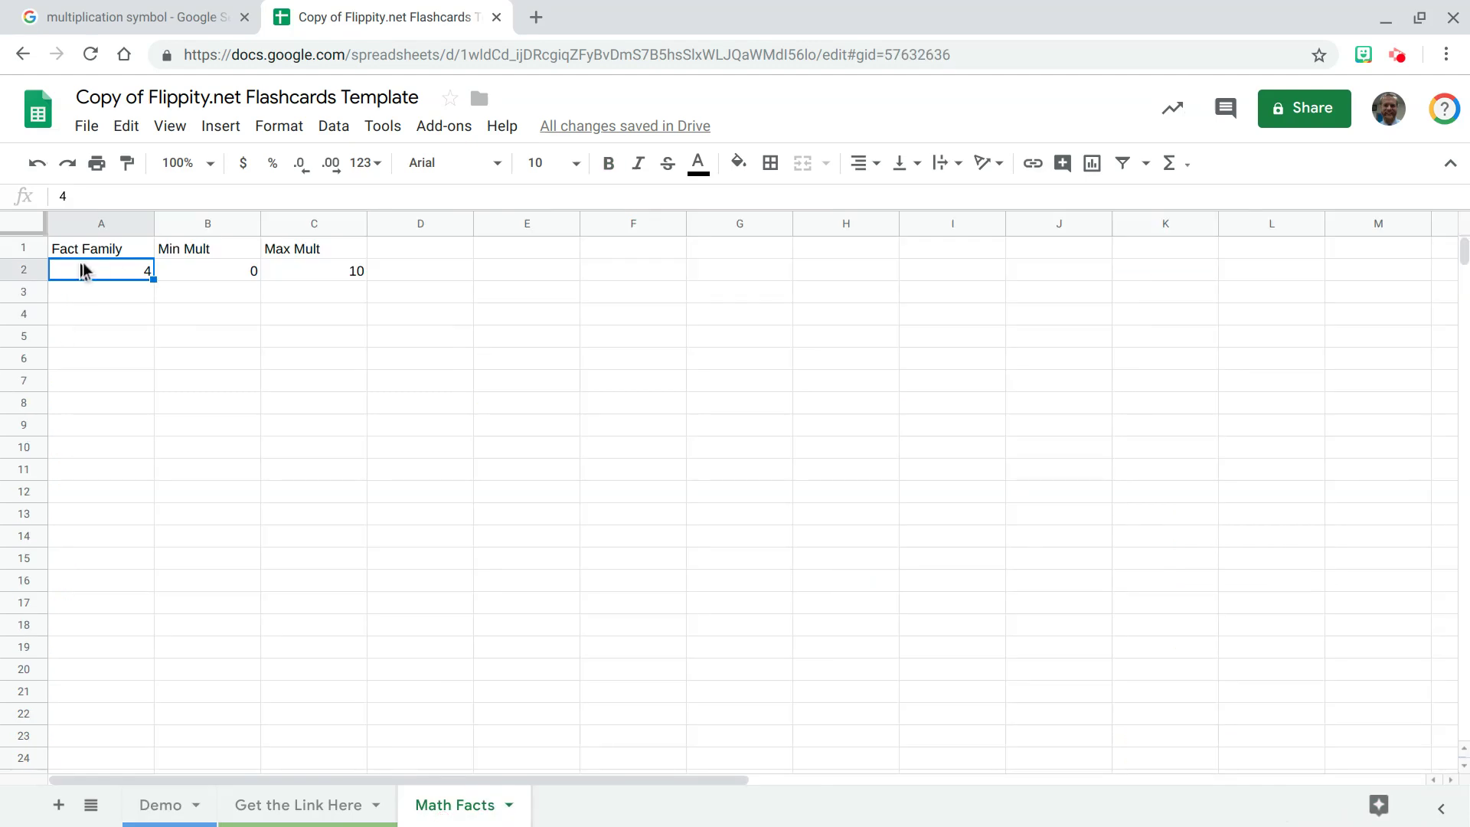
{"action": "type", "text": "5"}
{"action": "key", "text": "Return"}
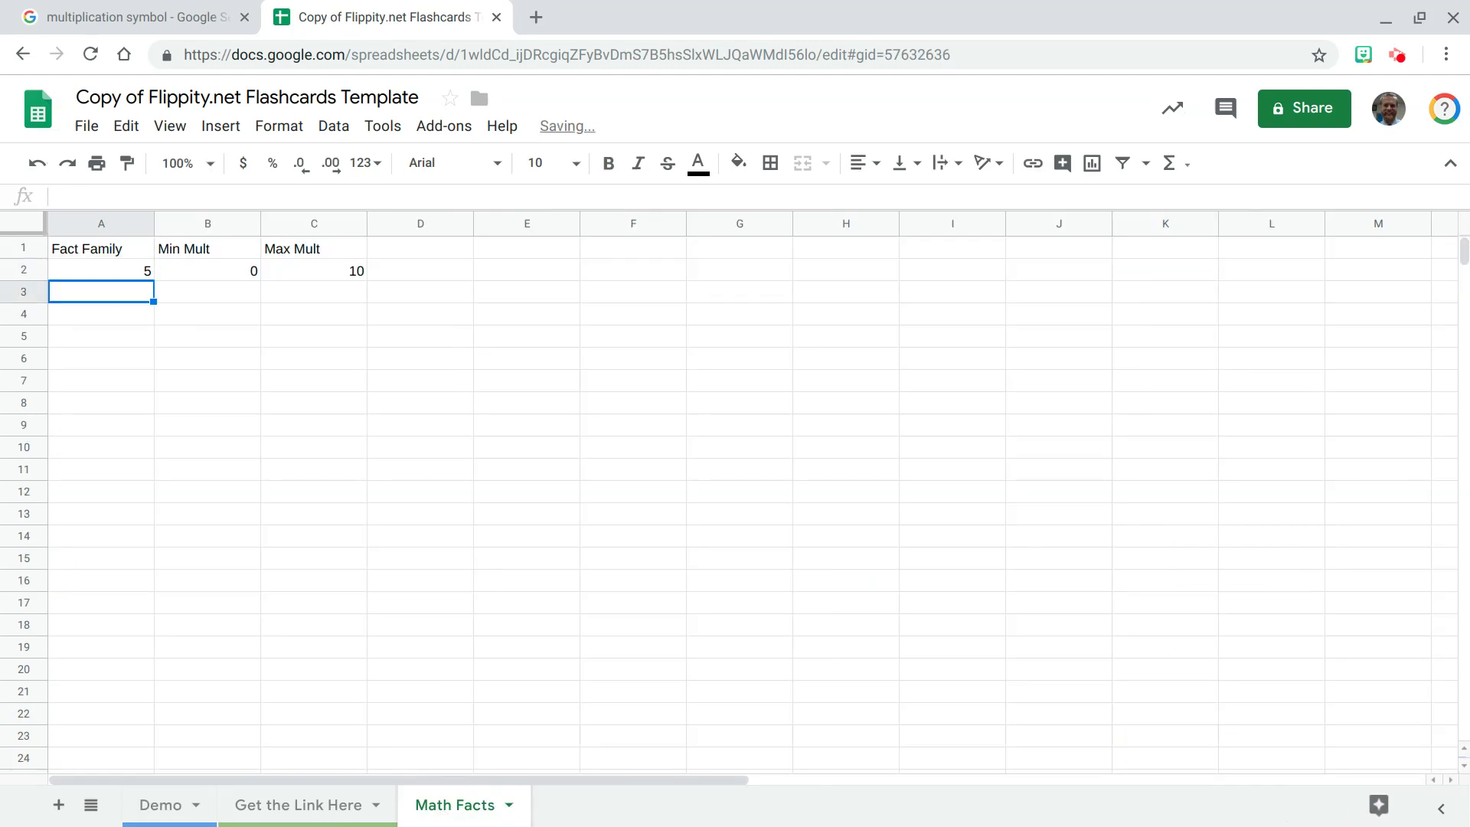
{"action": "left_click", "coordinate": [163, 804]}
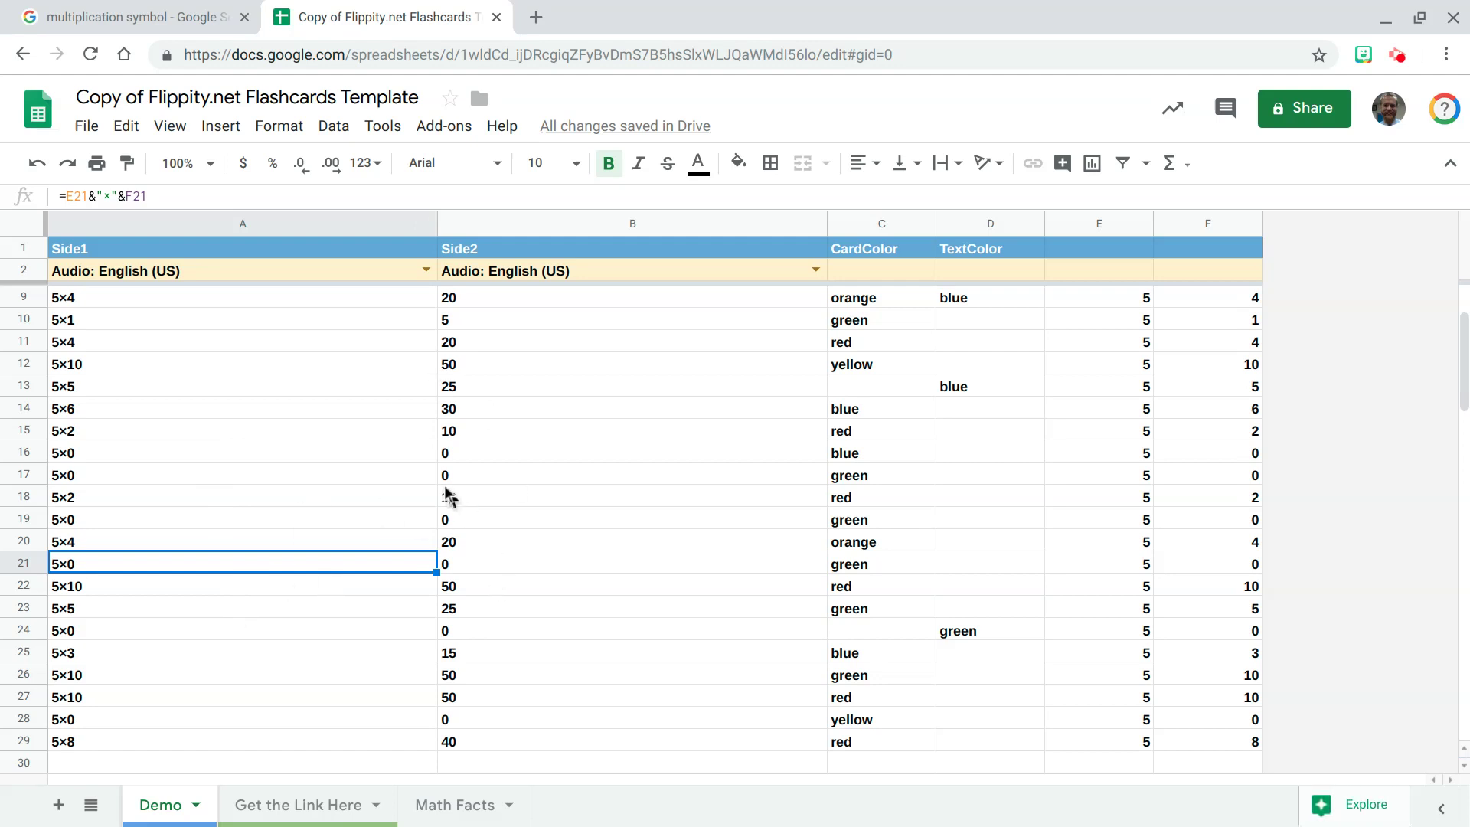
Publish the entire document to the web as a web page
{"action": "left_click", "coordinate": [87, 125]}
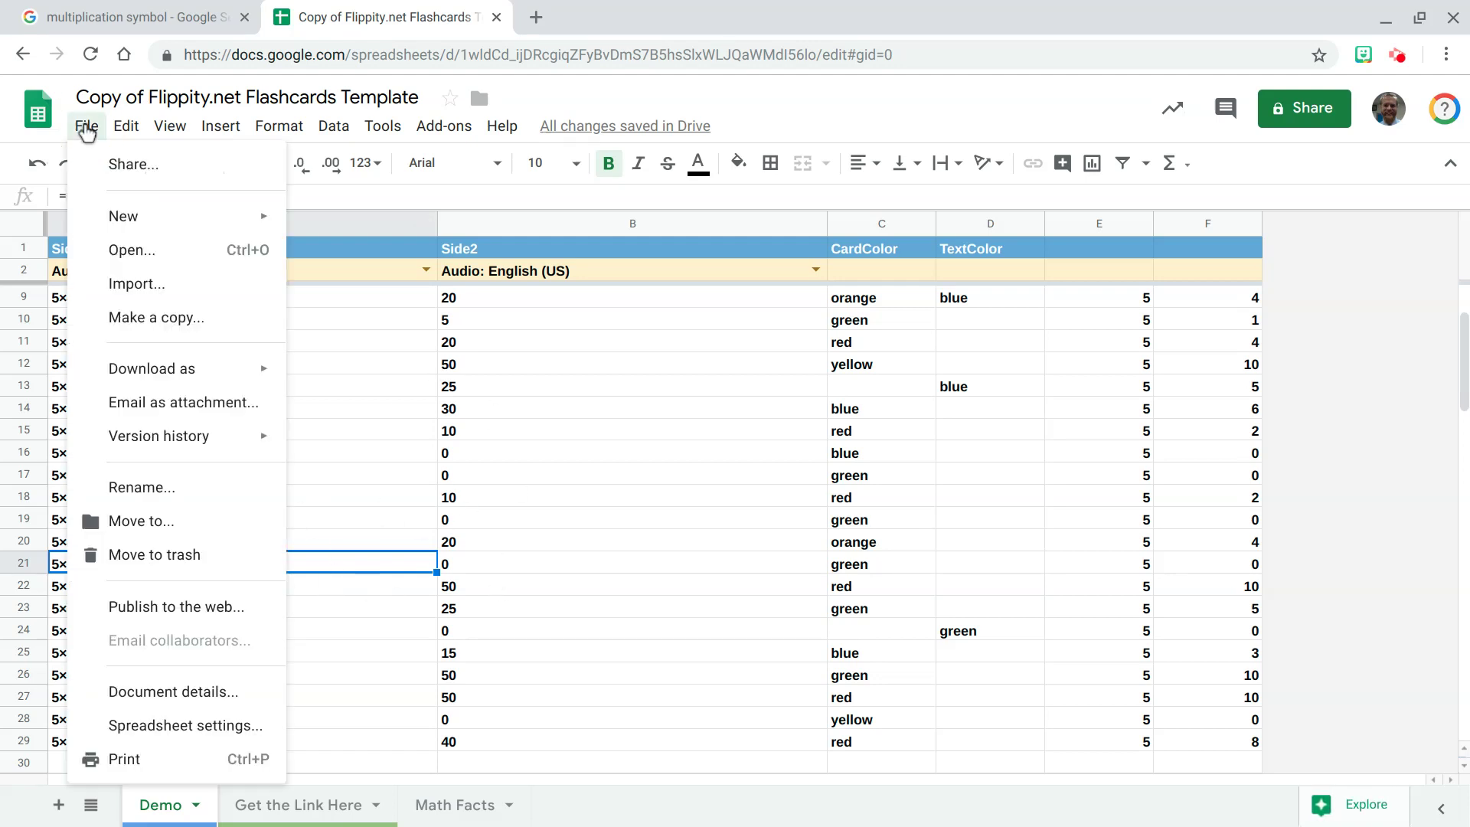
{"action": "left_click", "coordinate": [157, 603]}
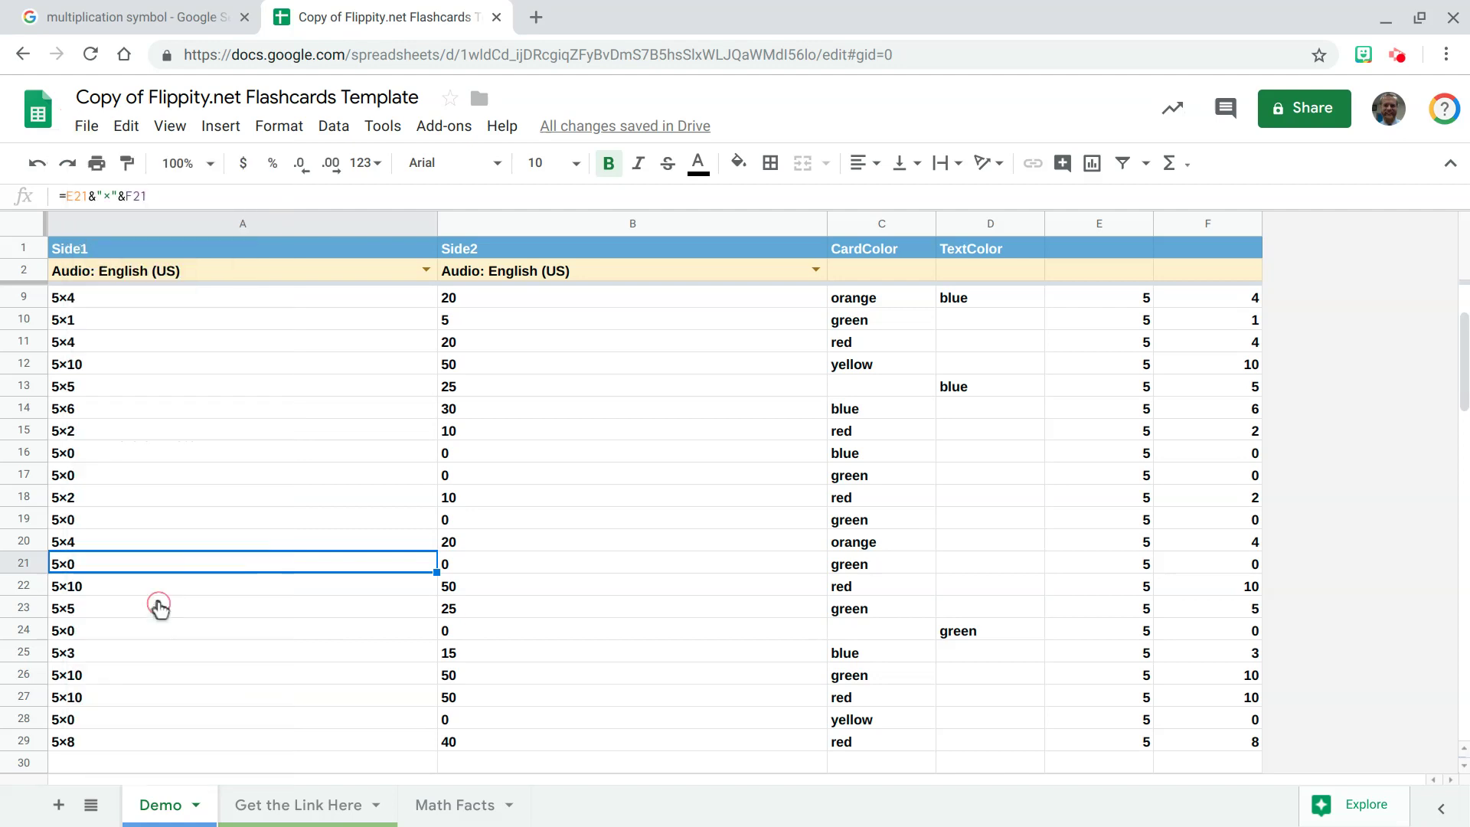
{"action": "left_click", "coordinate": [543, 545]}
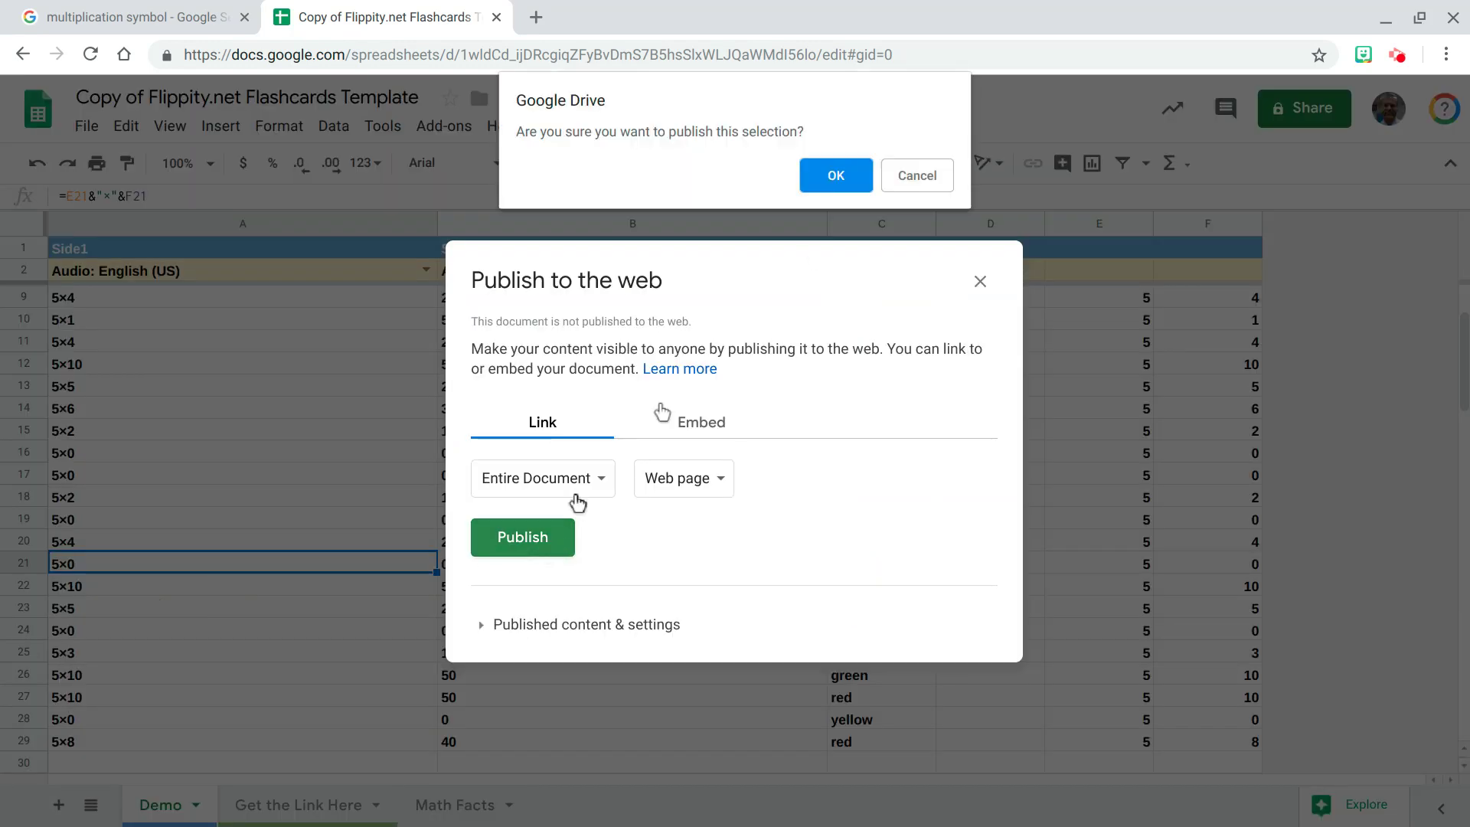
{"action": "left_click", "coordinate": [835, 174]}
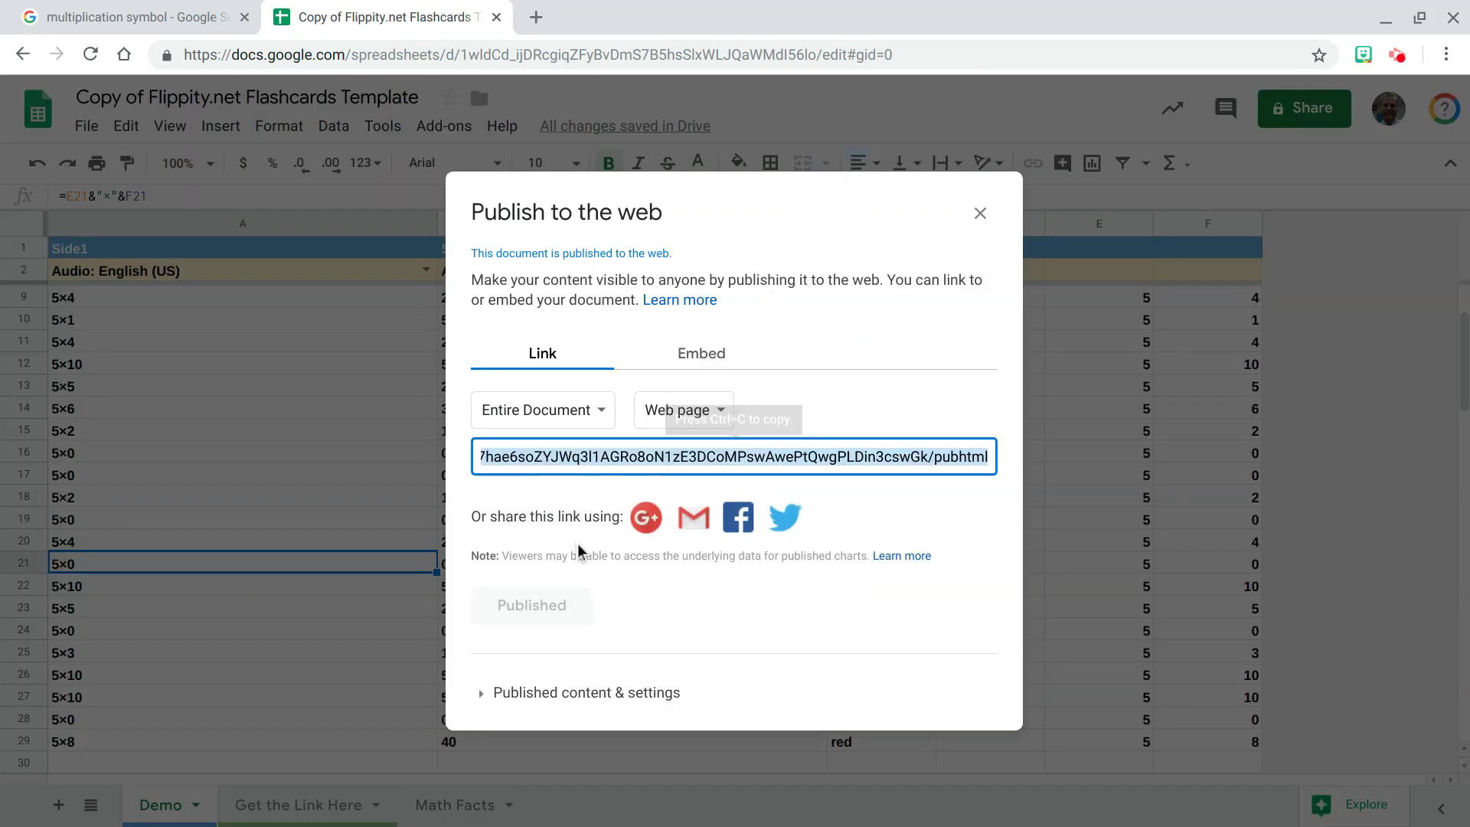
{"action": "left_click", "coordinate": [975, 215]}
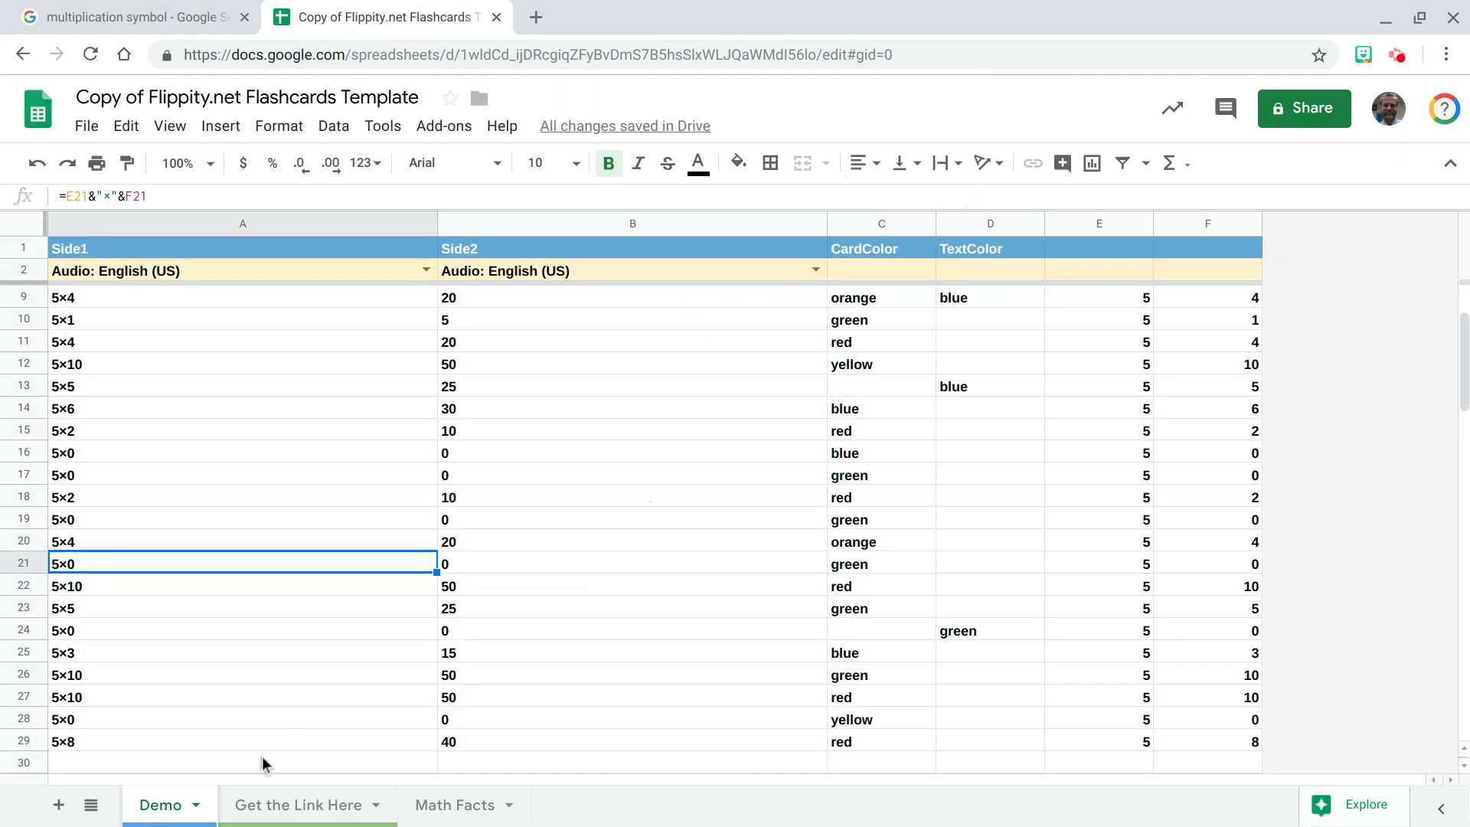
Open the Flippity flashcards link from cell A2 of the Get the Link Here sheet and reload its page
{"action": "left_click", "coordinate": [280, 803]}
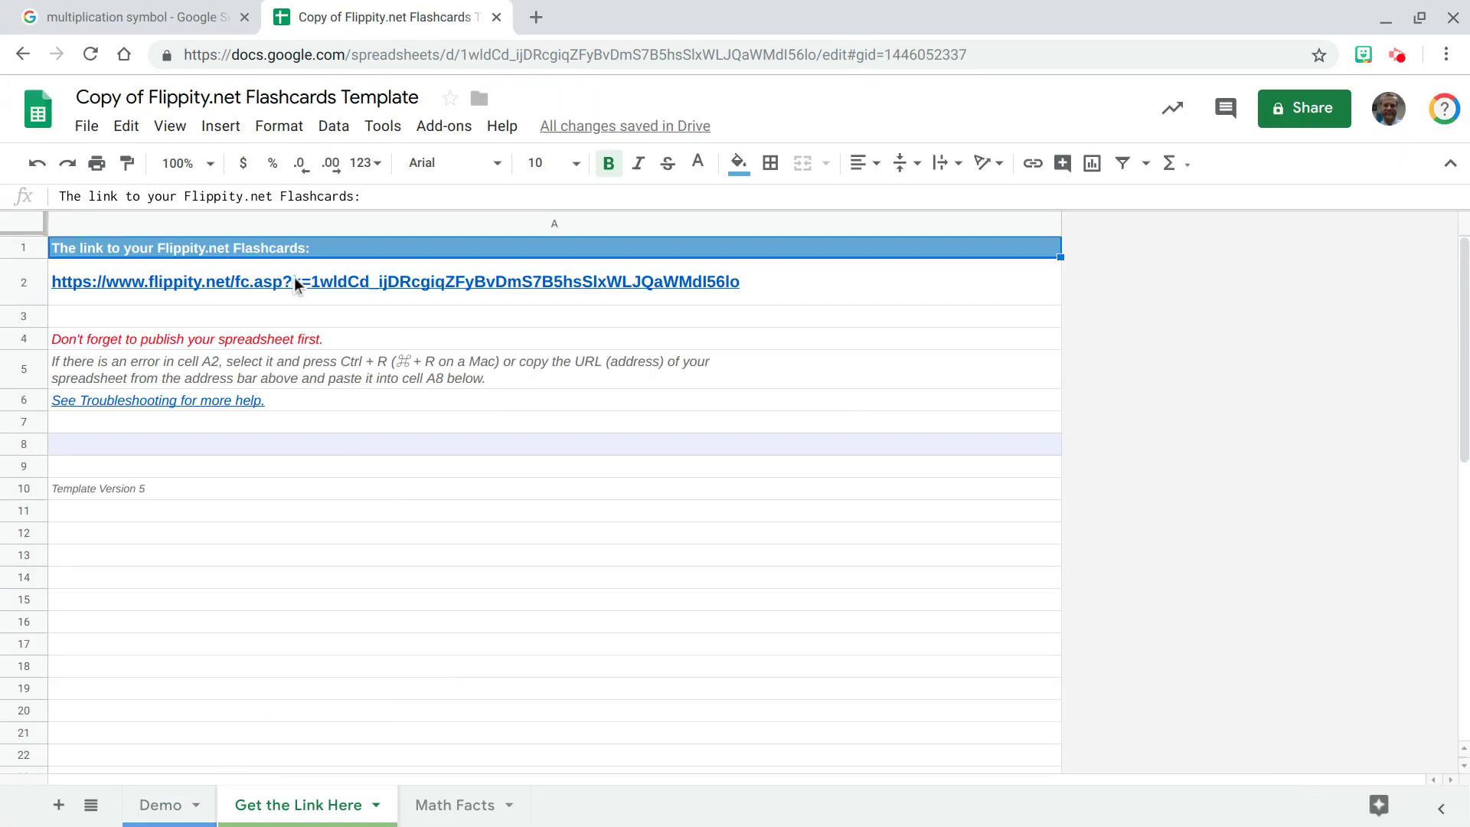
{"action": "left_click", "coordinate": [294, 277]}
{"action": "left_click", "coordinate": [224, 325]}
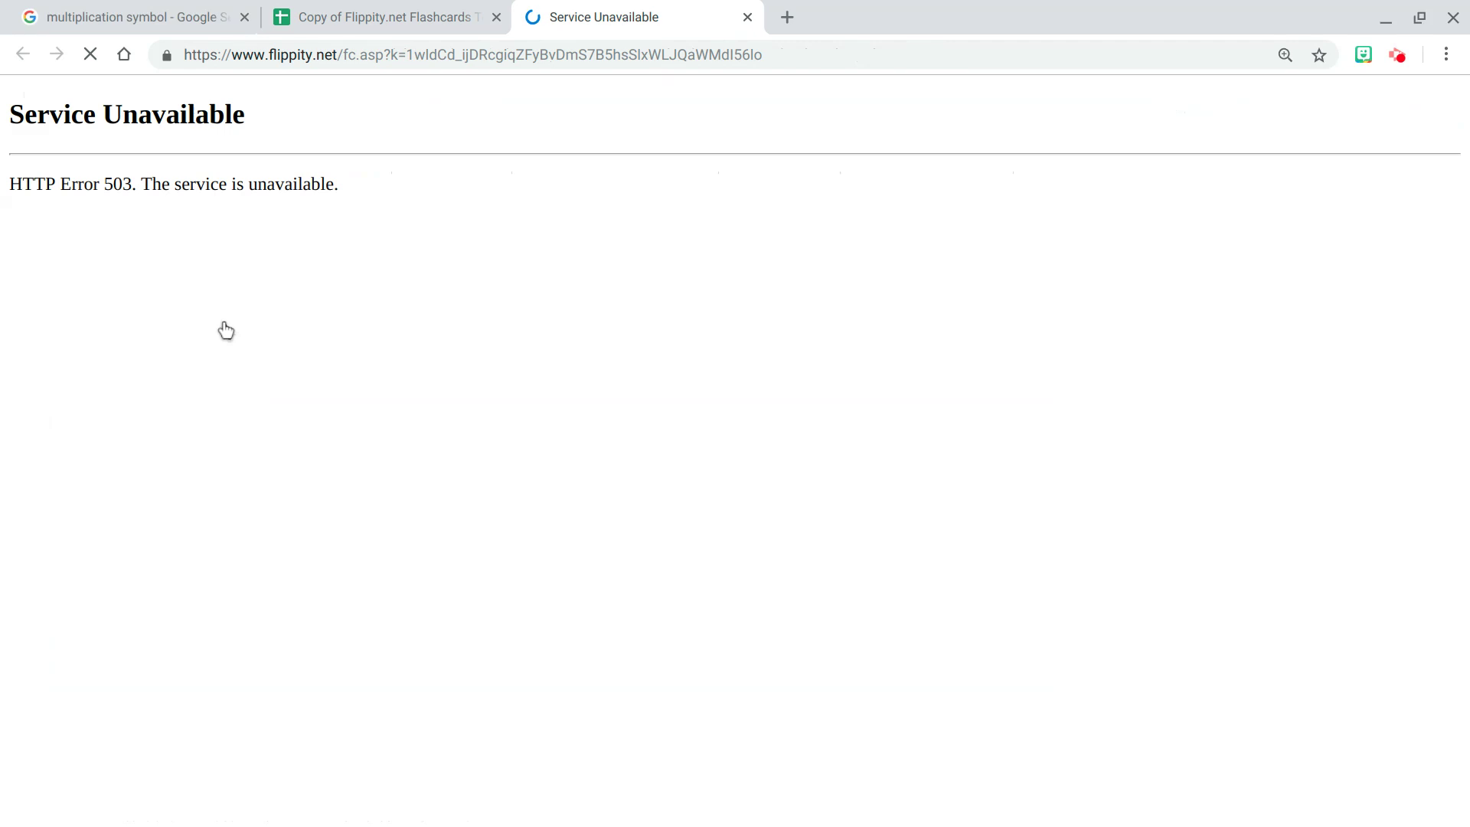
{"action": "key", "text": "F5"}
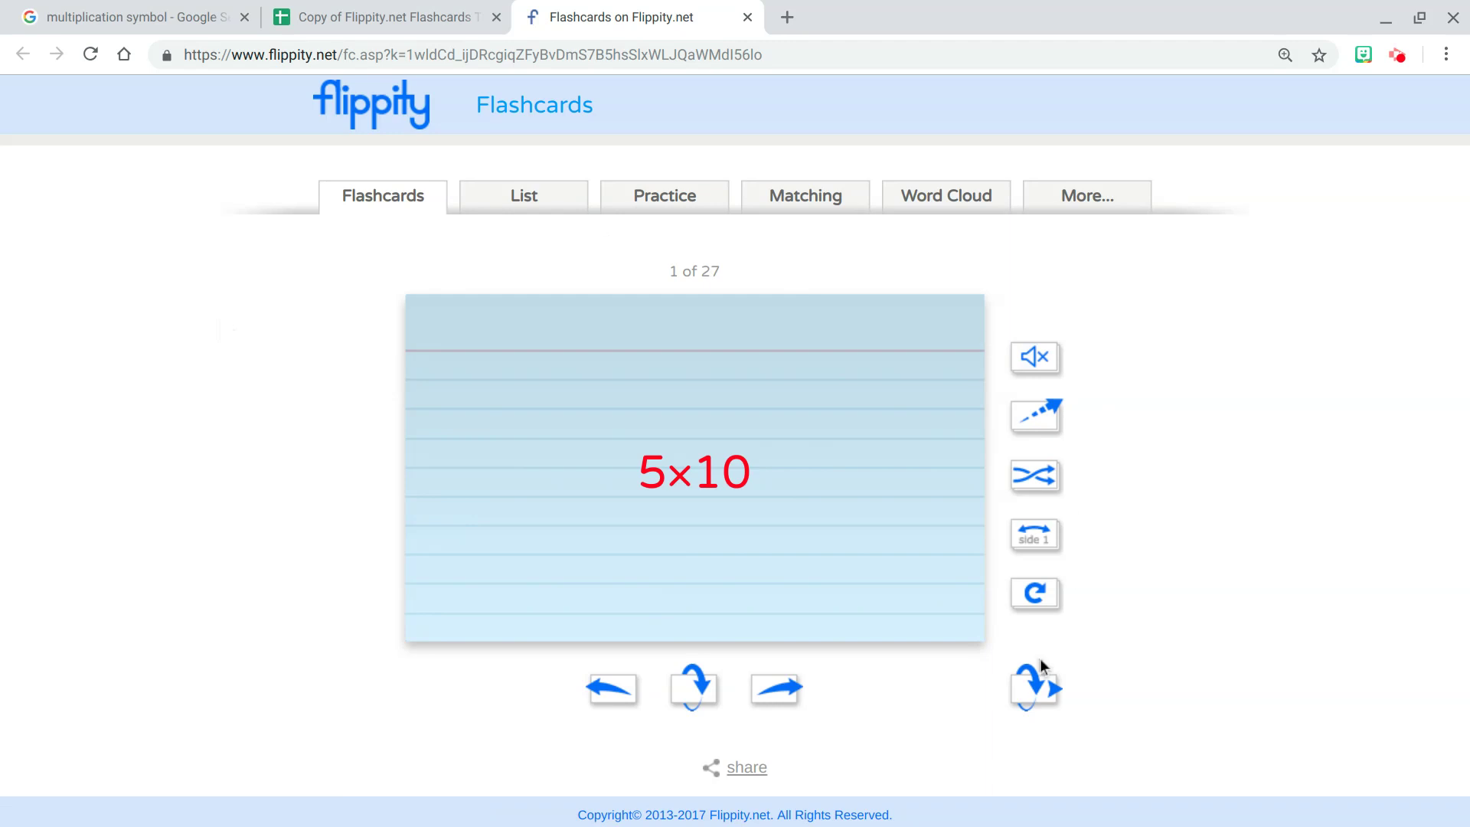
Flip through the first several flashcards to check their multiplication questions and answers
{"action": "left_click", "coordinate": [1036, 708]}
{"action": "left_click", "coordinate": [1036, 708]}
{"action": "left_click", "coordinate": [1036, 708]}
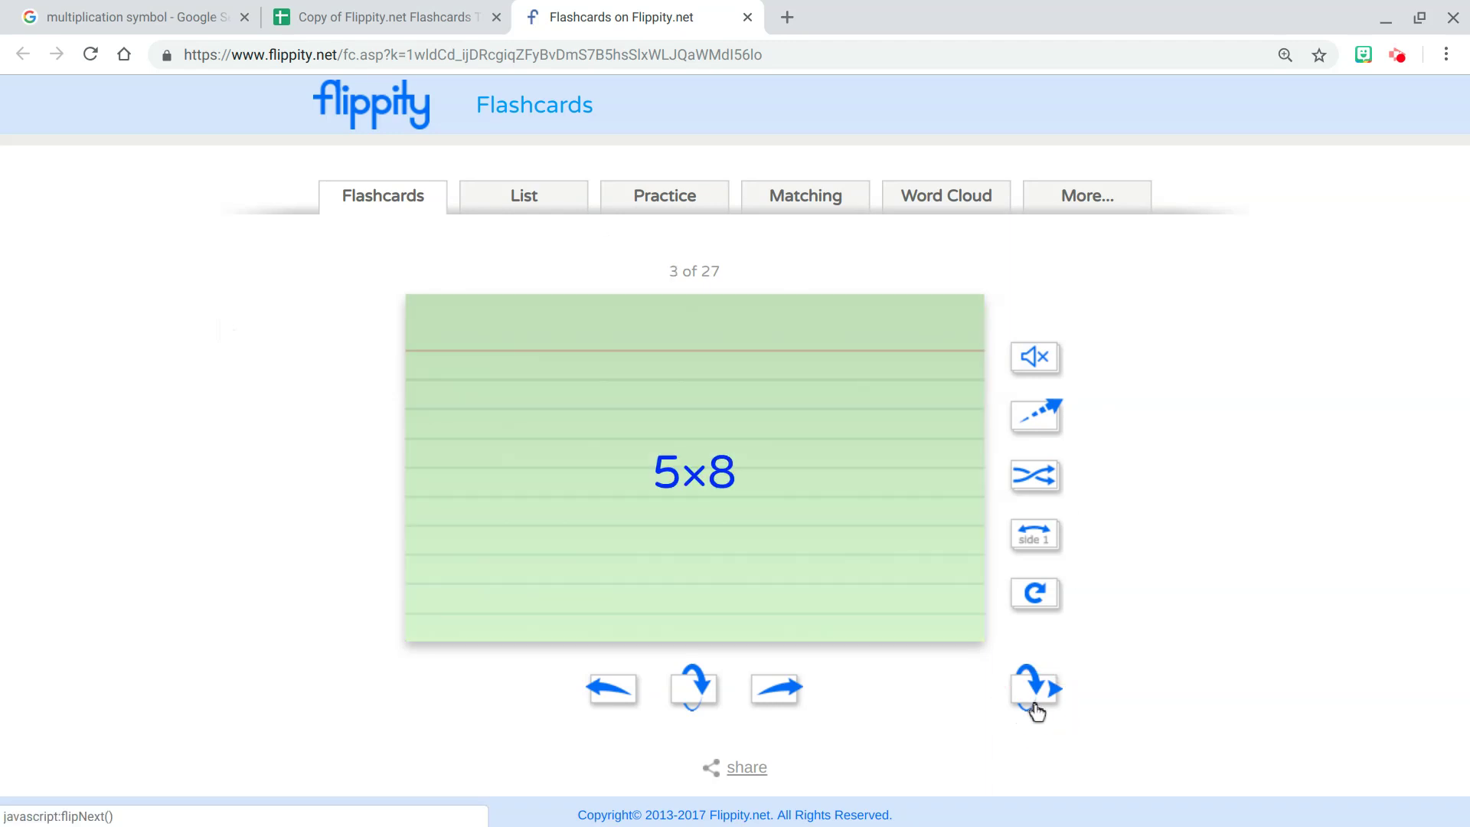
{"action": "left_click", "coordinate": [1036, 708]}
{"action": "left_click", "coordinate": [1035, 708]}
{"action": "left_click", "coordinate": [1035, 708]}
{"action": "left_click", "coordinate": [1036, 708]}
{"action": "left_click", "coordinate": [1036, 708]}
Open the Matching activity and try to pair the white 5×8 tile with the blue 40 tile
{"action": "left_click", "coordinate": [816, 193]}
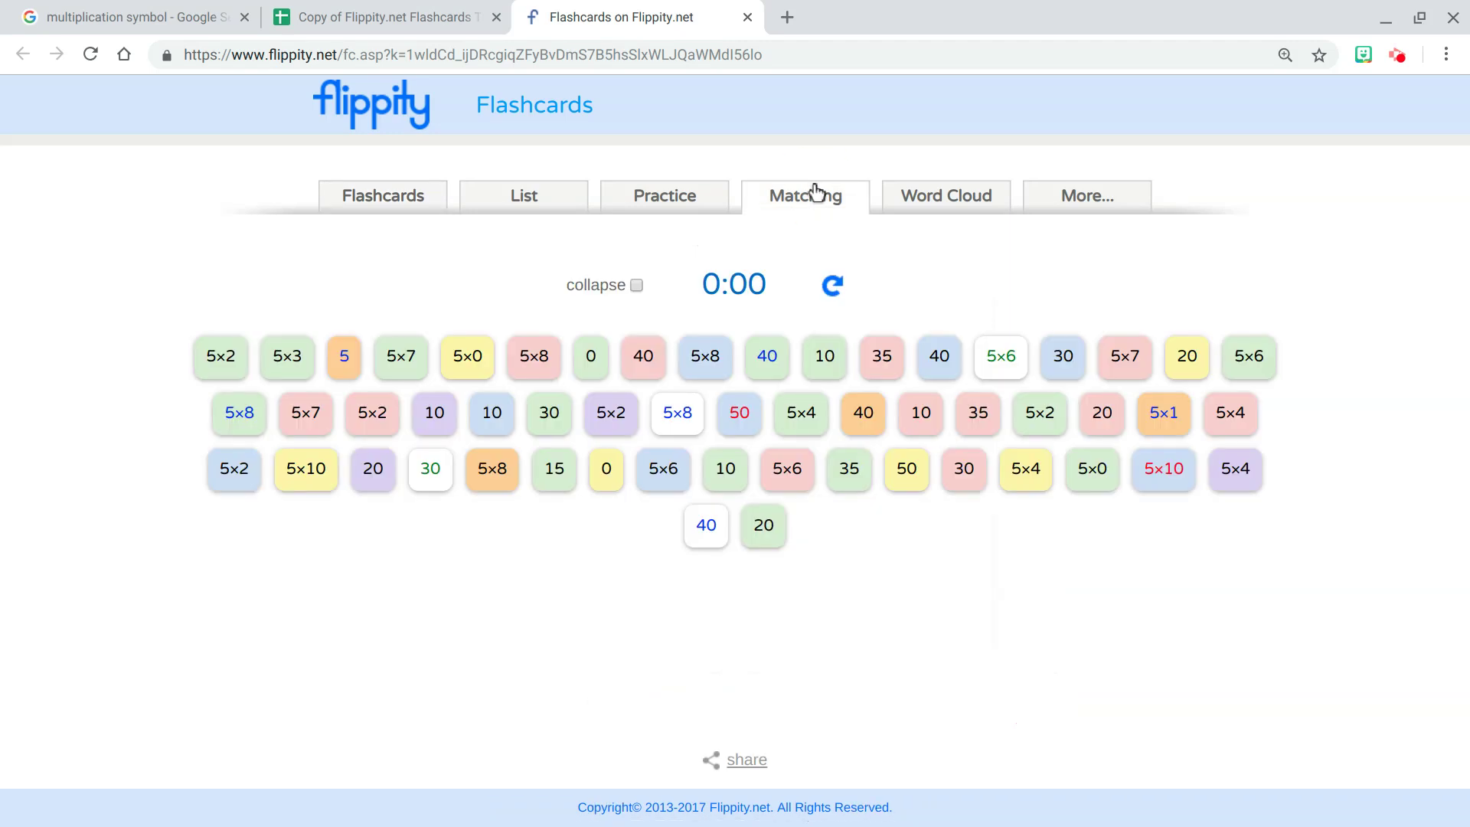
{"action": "left_click", "coordinate": [683, 420]}
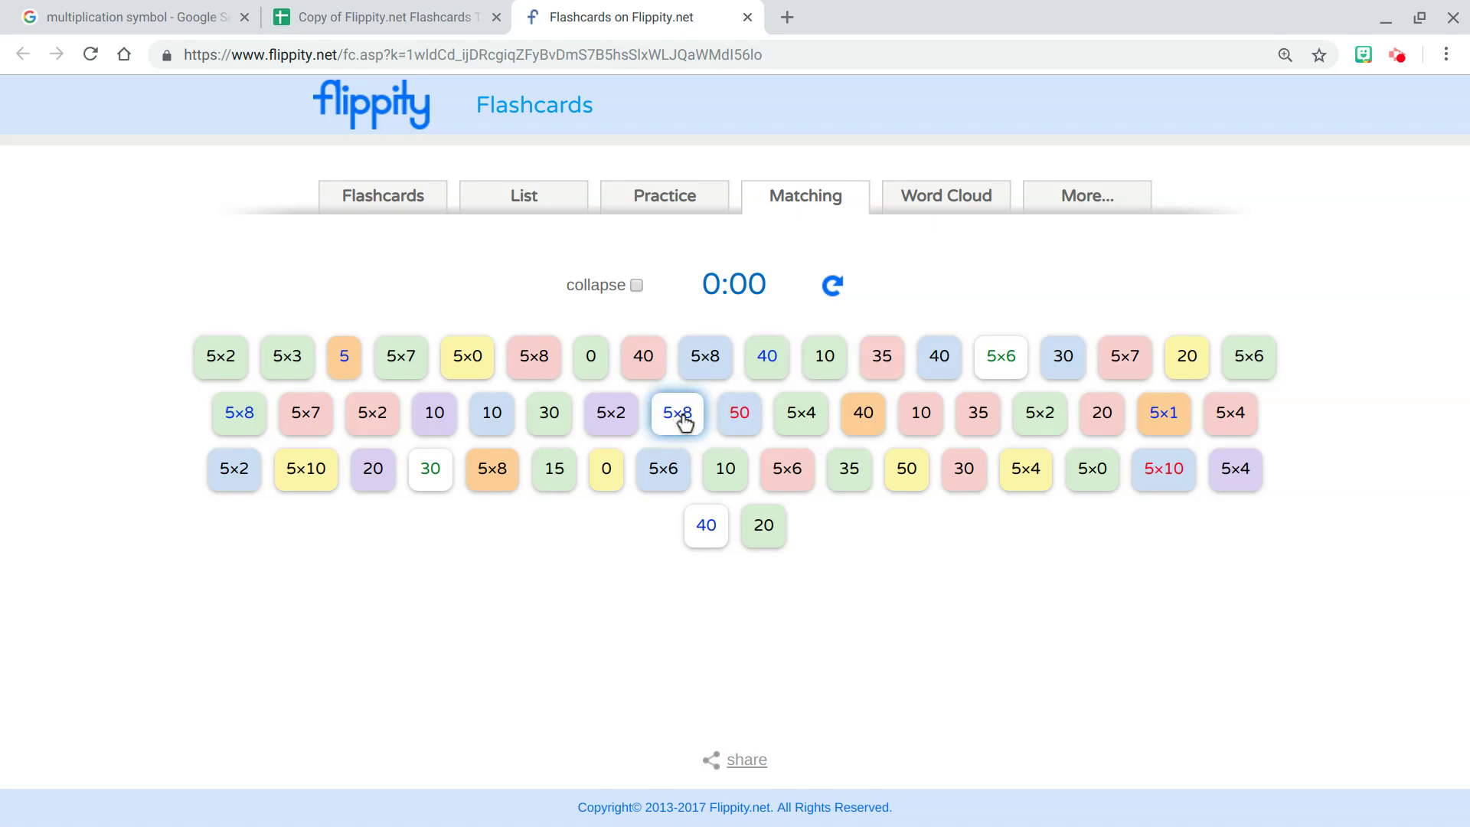
{"action": "left_click", "coordinate": [941, 361]}
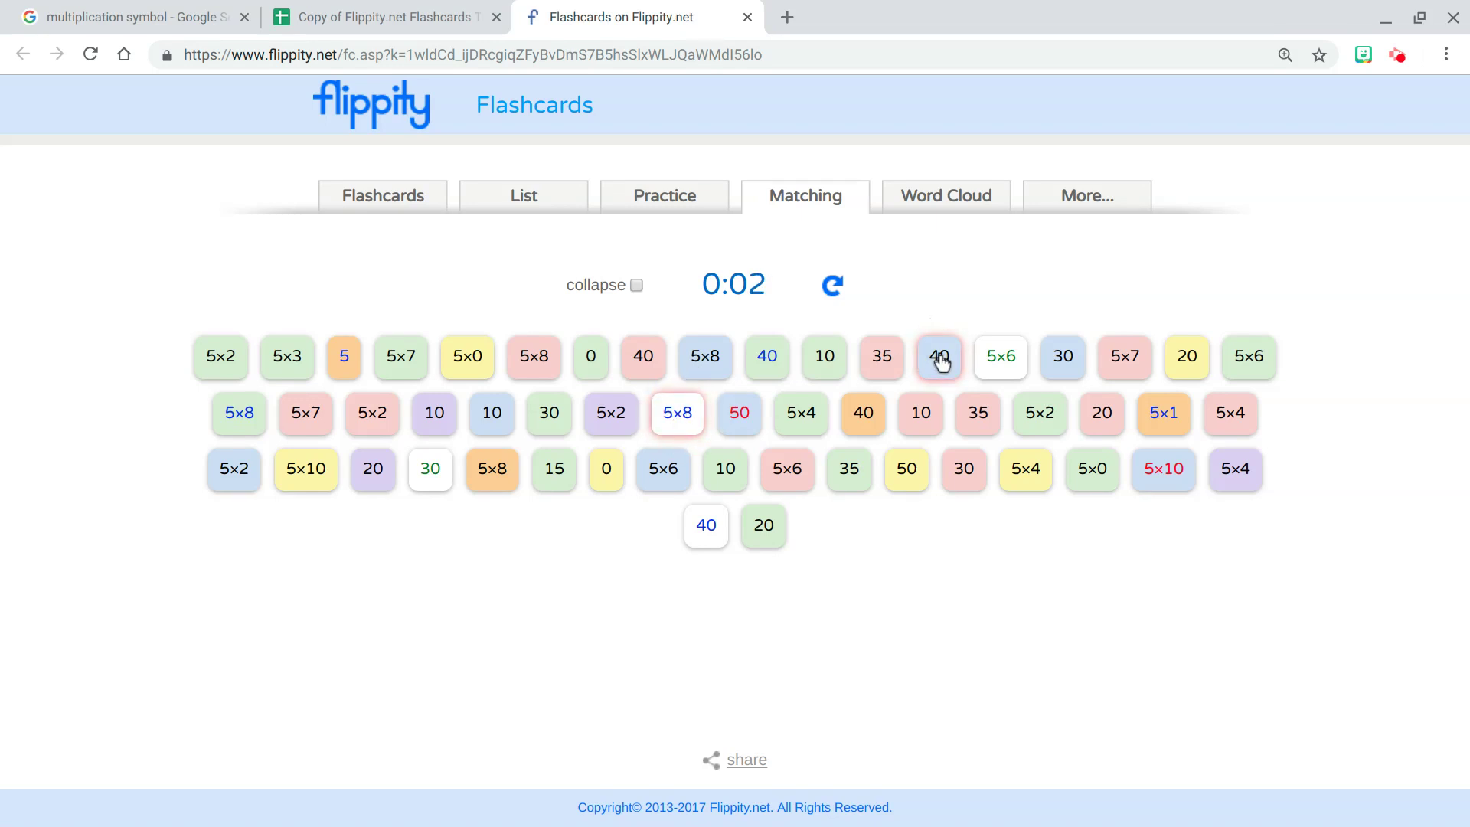
Match the blue 5×8 tile with the blue 40 tile in the Matching activity
{"action": "left_click", "coordinate": [711, 363]}
{"action": "left_click", "coordinate": [937, 364]}
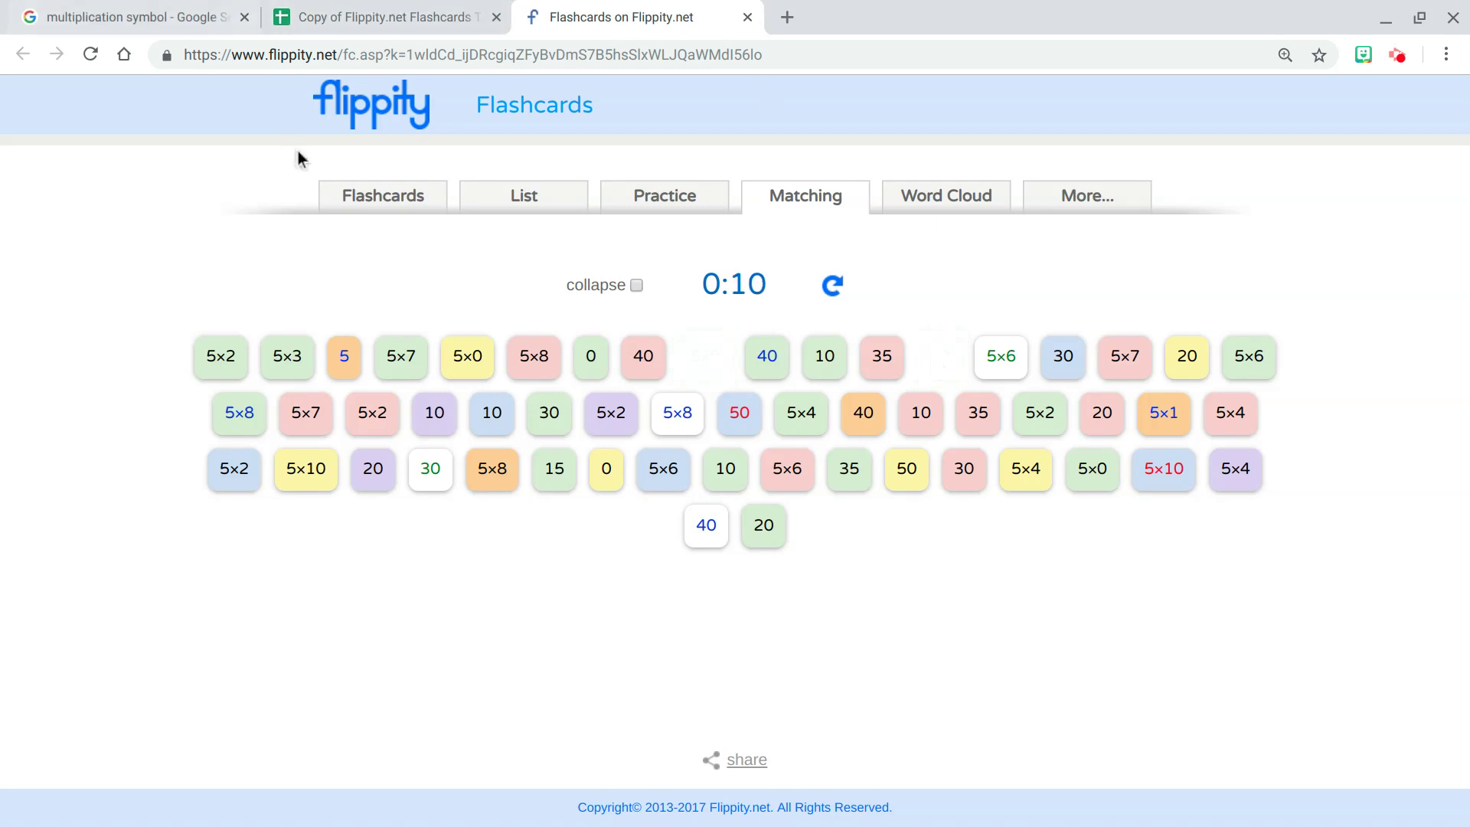
Switch back to the flashcards template spreadsheet and review the random questions on Demo and the settings on Math Facts
{"action": "left_click", "coordinate": [139, 9]}
{"action": "left_click", "coordinate": [354, 6]}
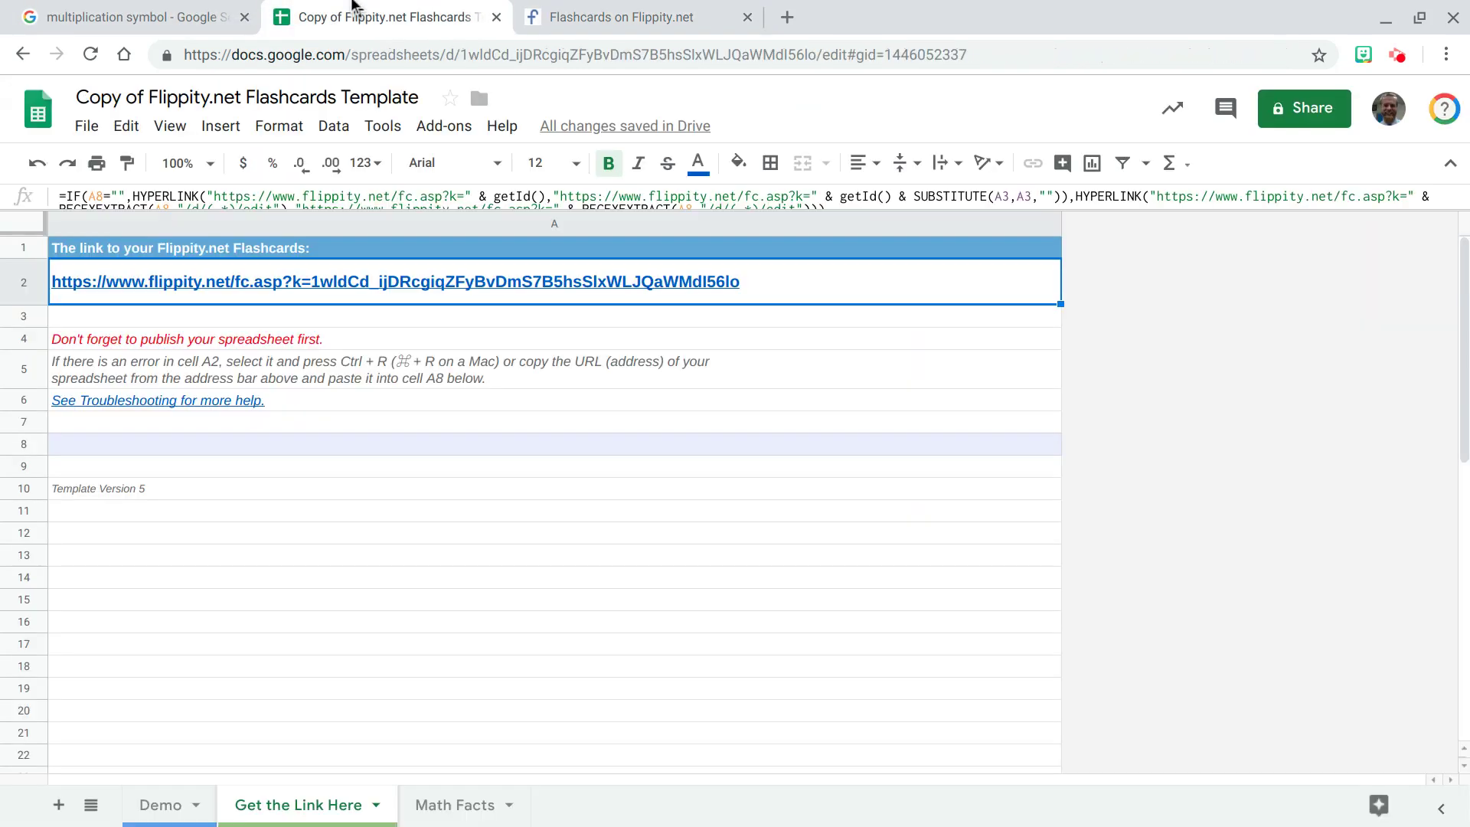
{"action": "left_click", "coordinate": [163, 800]}
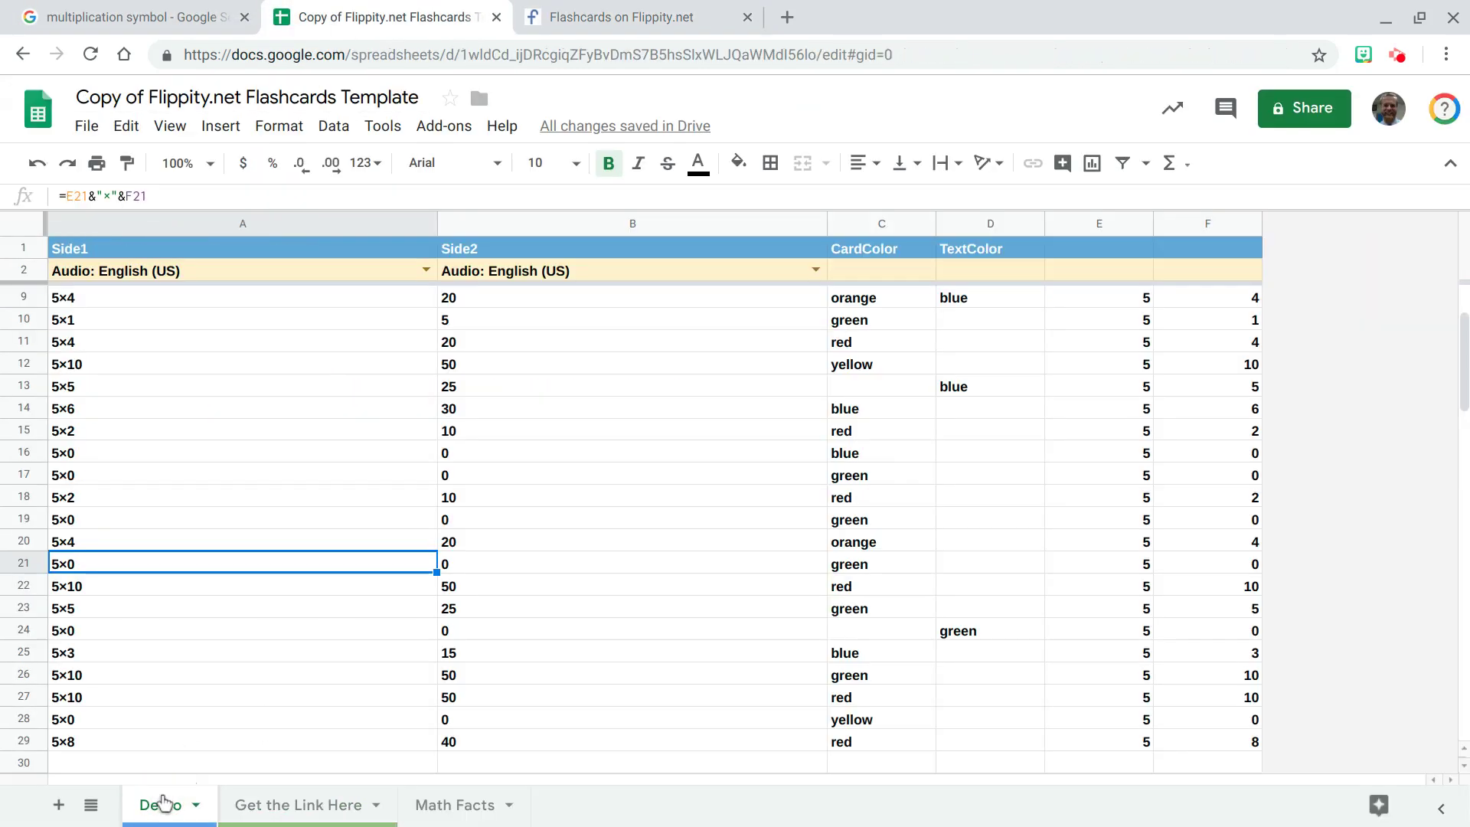
{"action": "scroll", "coordinate": [362, 557], "scroll_direction": "up", "scroll_amount": 2}
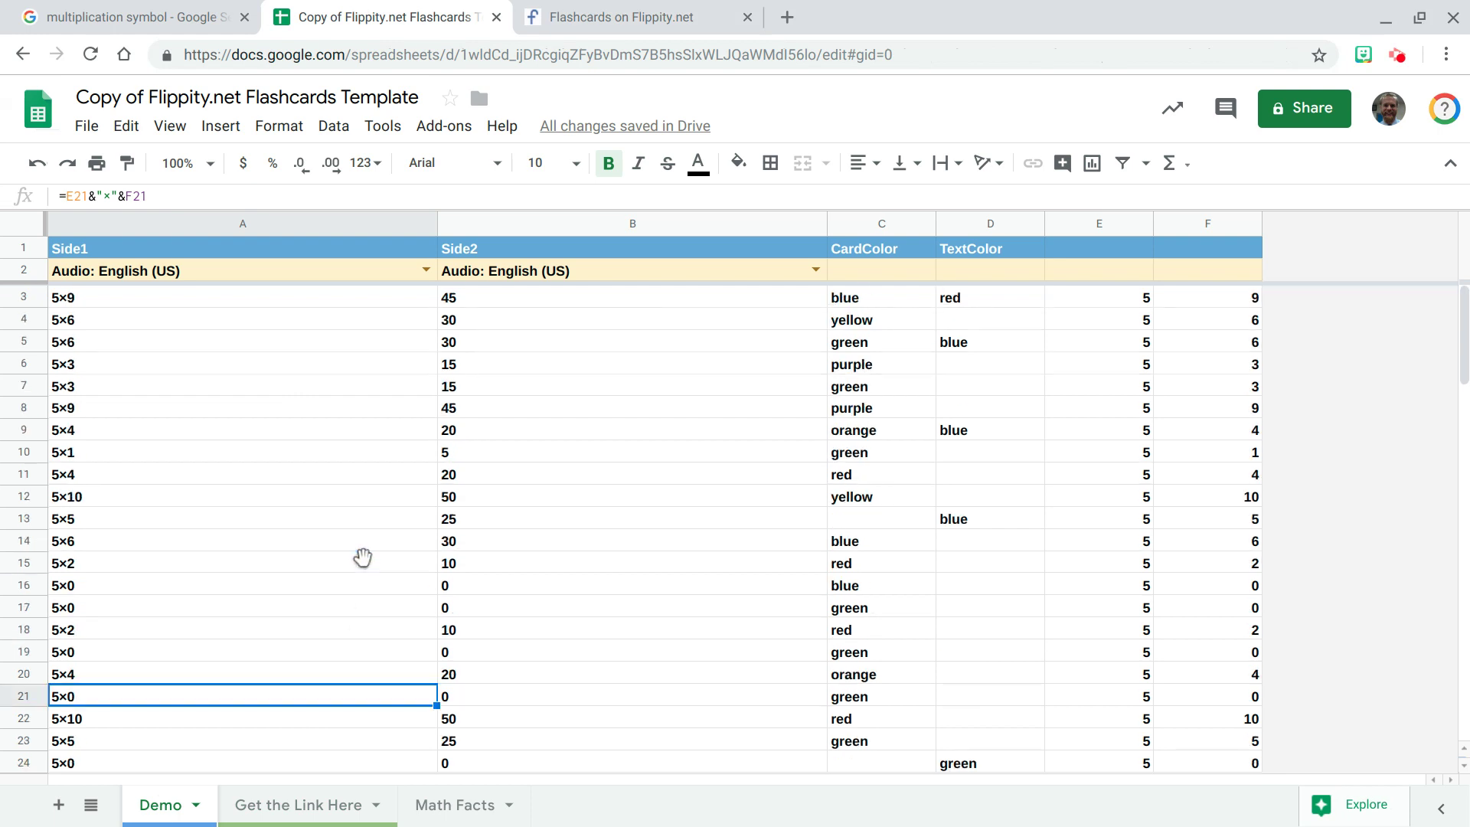
{"action": "left_click", "coordinate": [455, 807]}
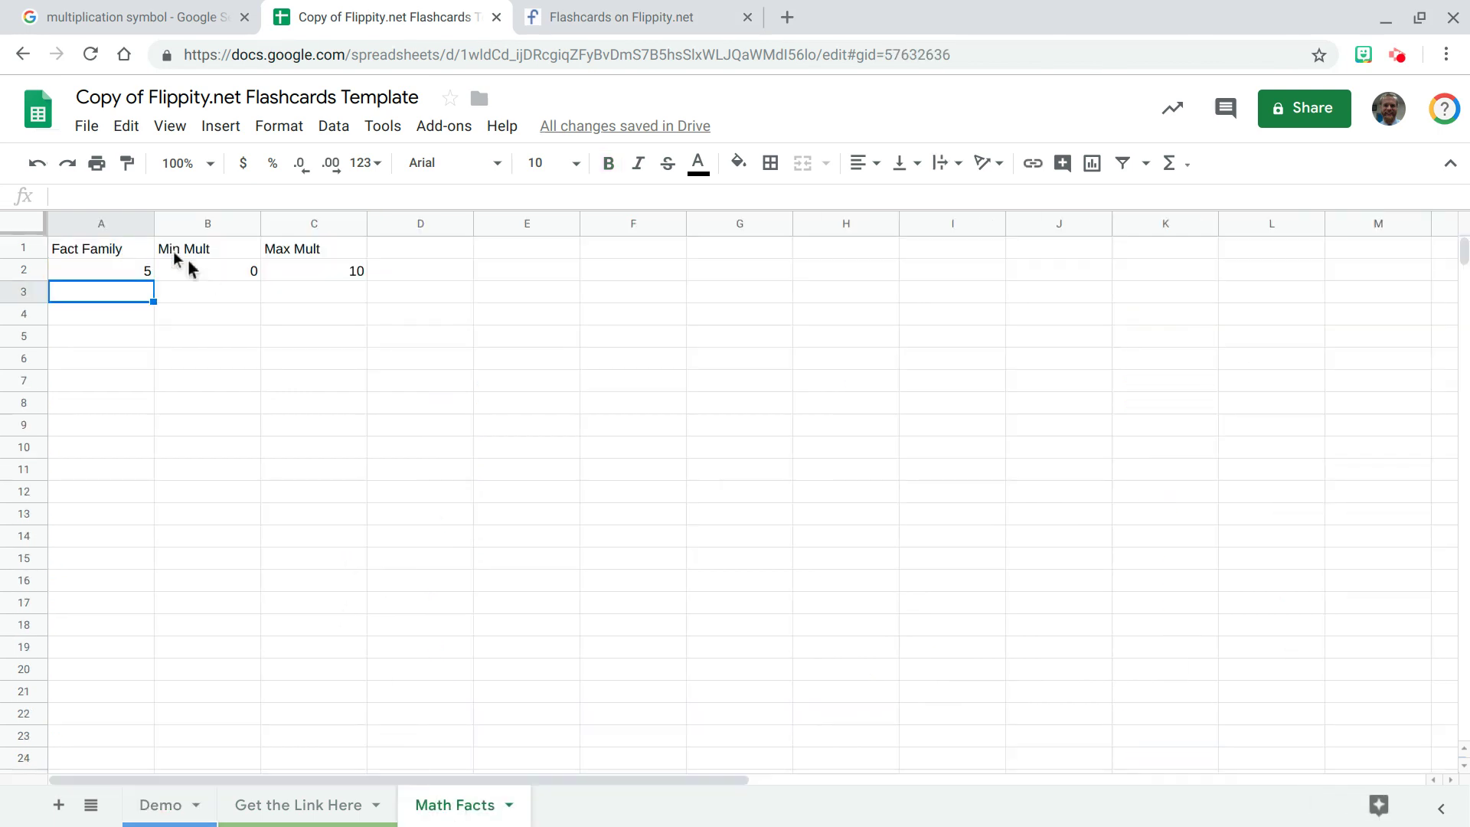
{"action": "left_click", "coordinate": [157, 806]}
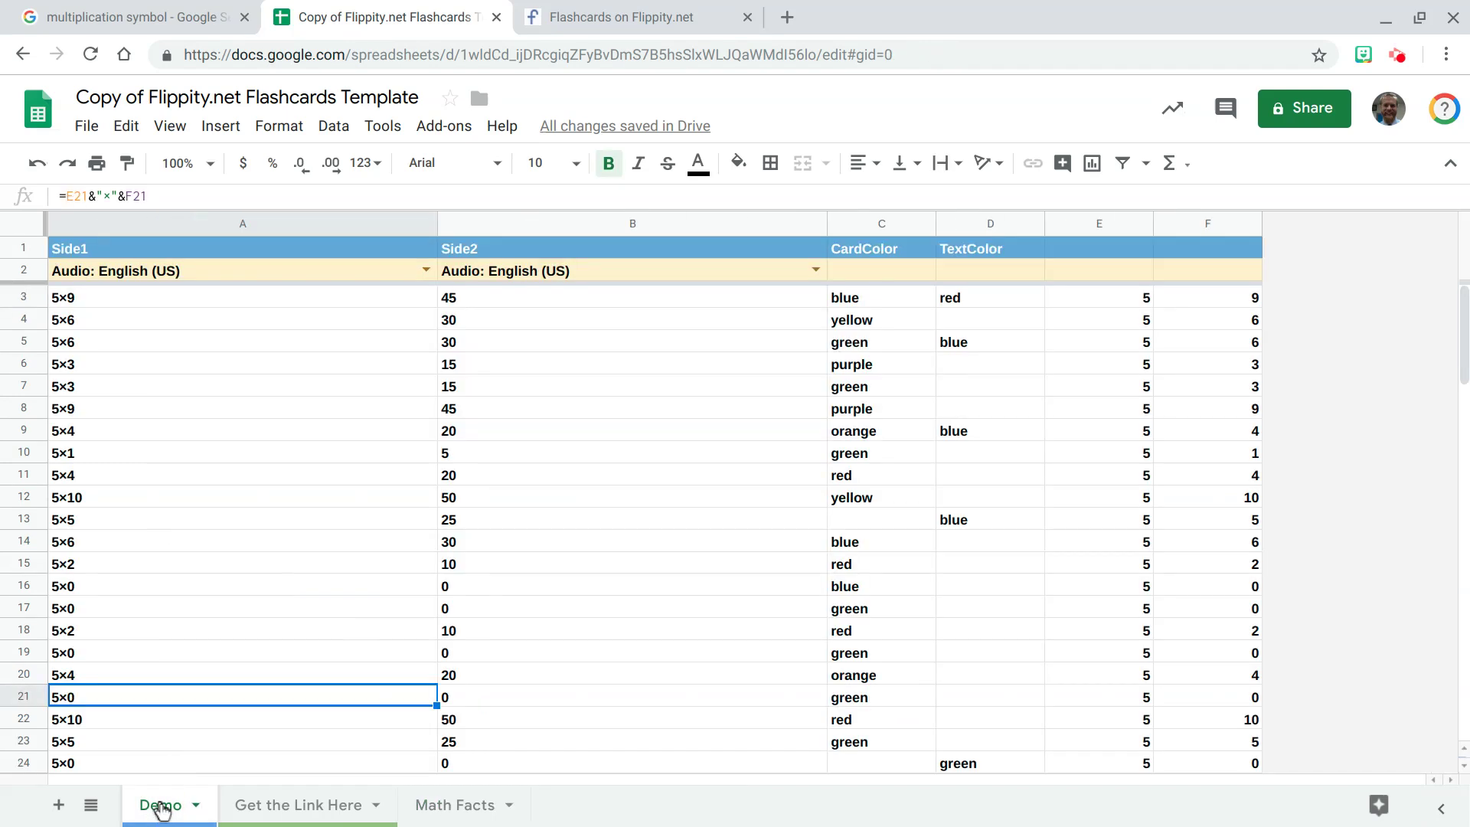
Clear the fact family and multiplier settings from A1:C2 on the Math Facts sheet
{"action": "left_click", "coordinate": [450, 805]}
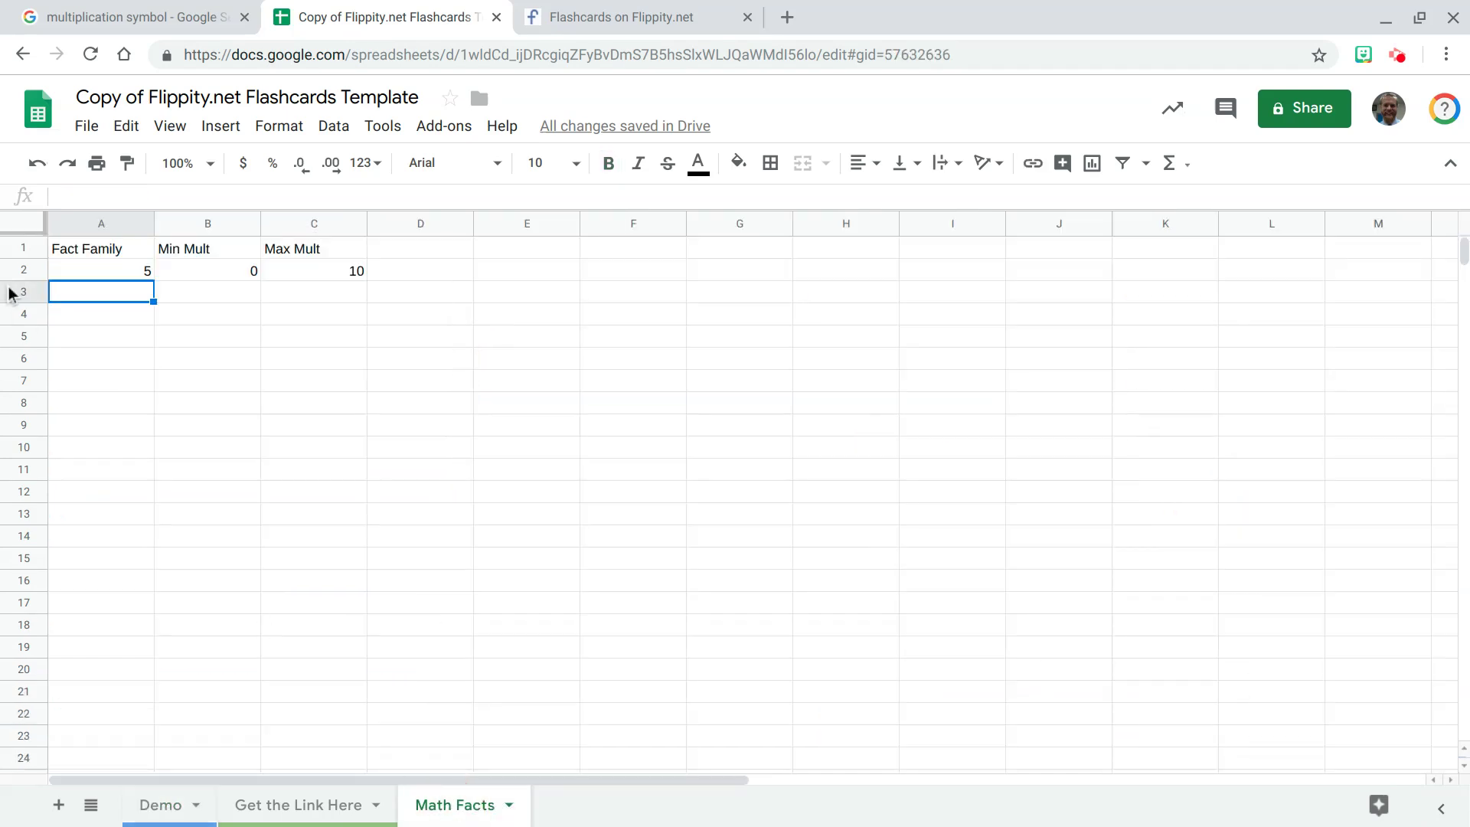
{"action": "left_click_drag", "start_coordinate": [83, 255], "coordinate": [305, 272]}
{"action": "key", "text": "Delete"}
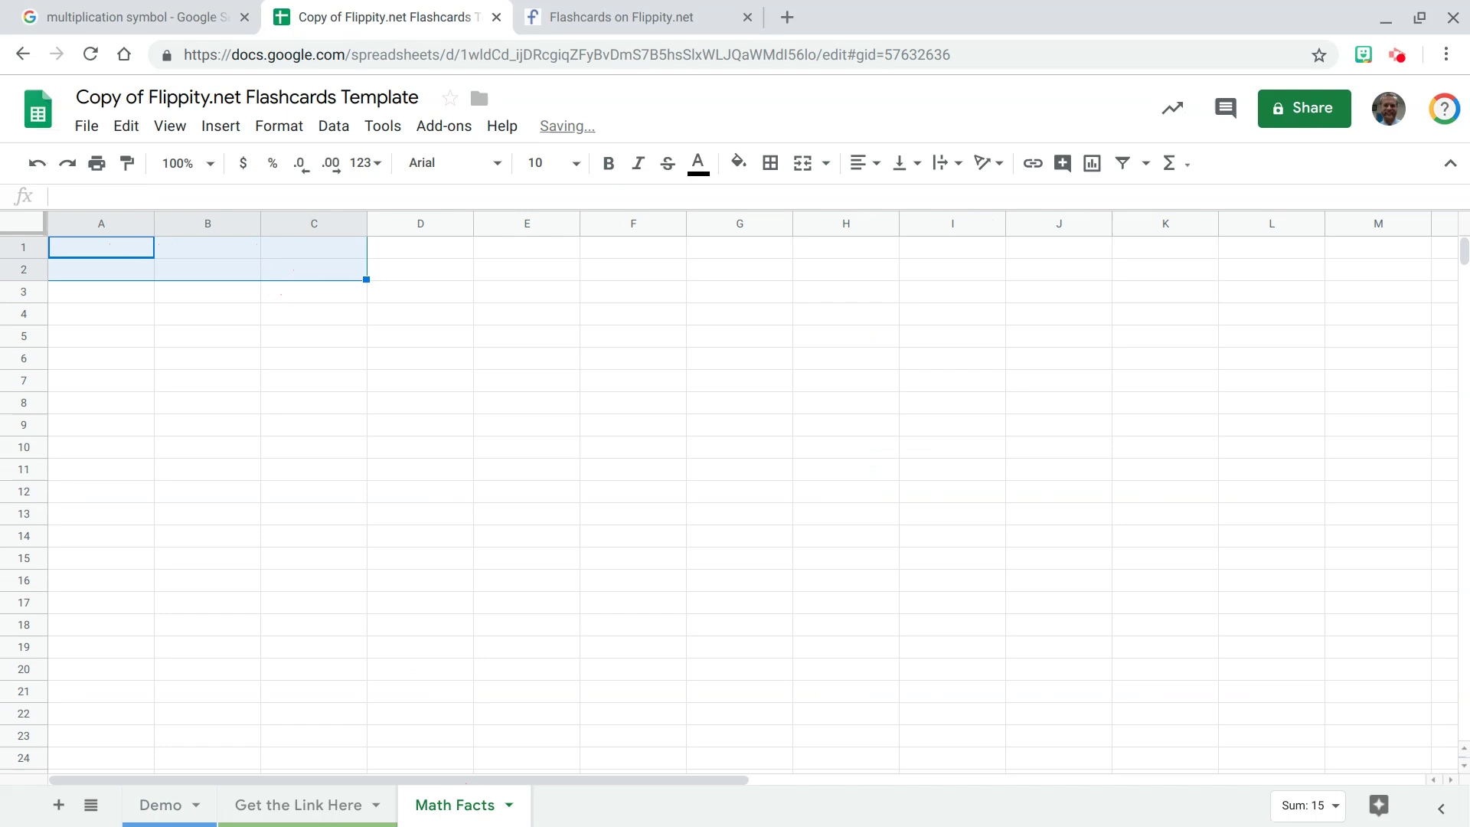
Enter 1 in A1 of Math Facts and fill A2:A11 with the formula =A$1
{"action": "left_click", "coordinate": [101, 247]}
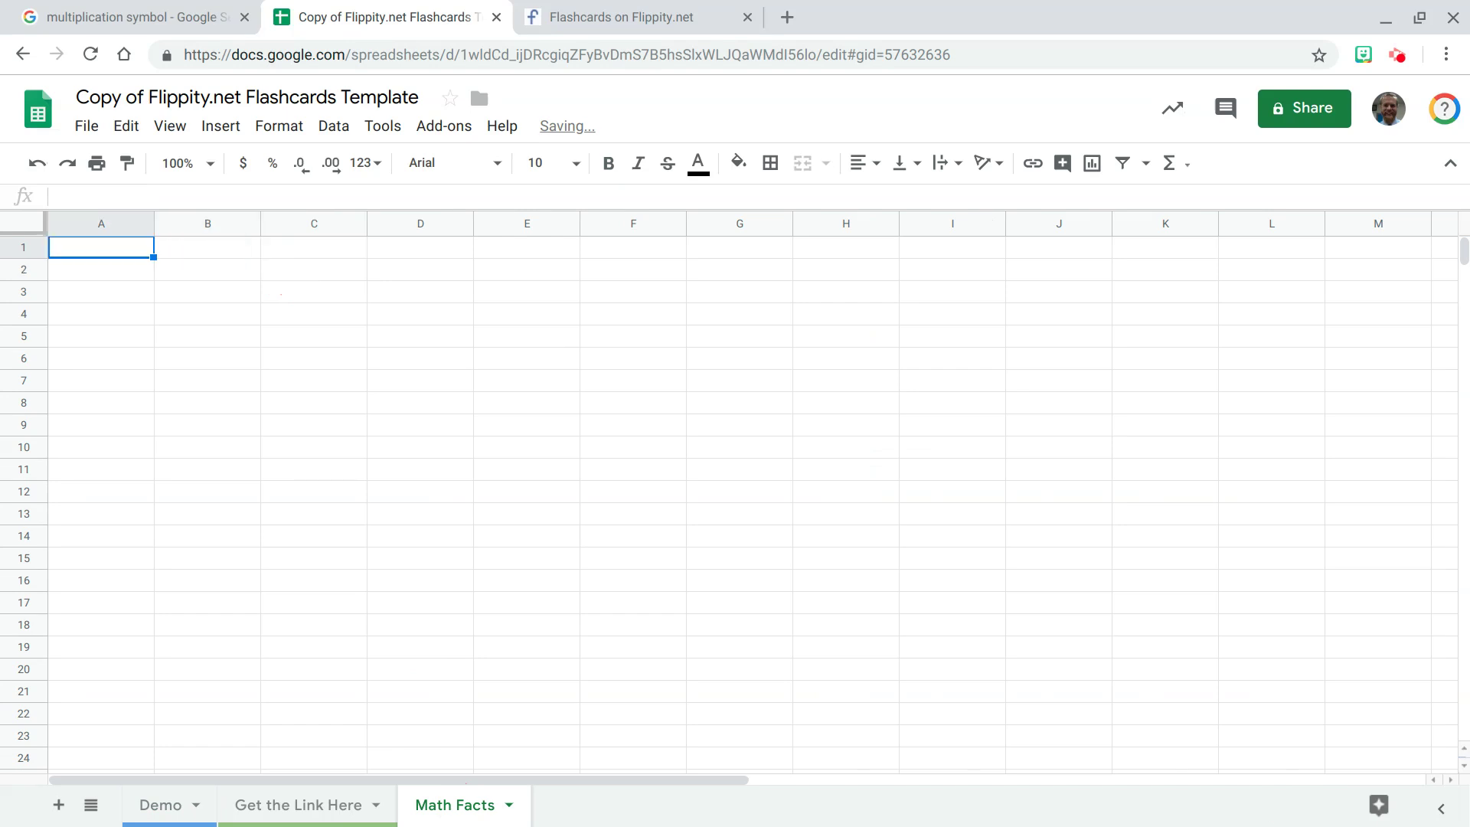
{"action": "type", "text": "1"}
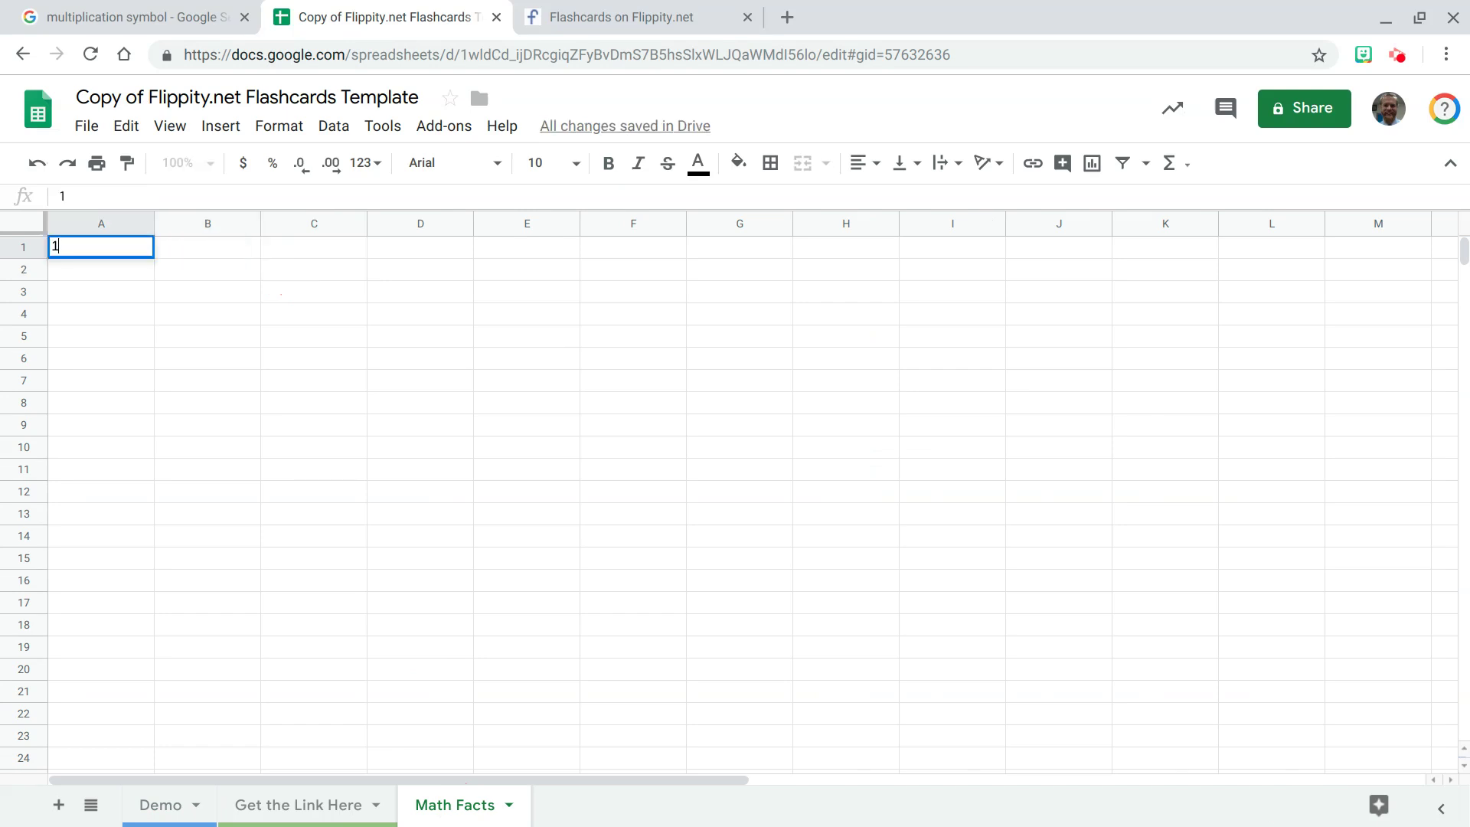
{"action": "key", "text": "Return"}
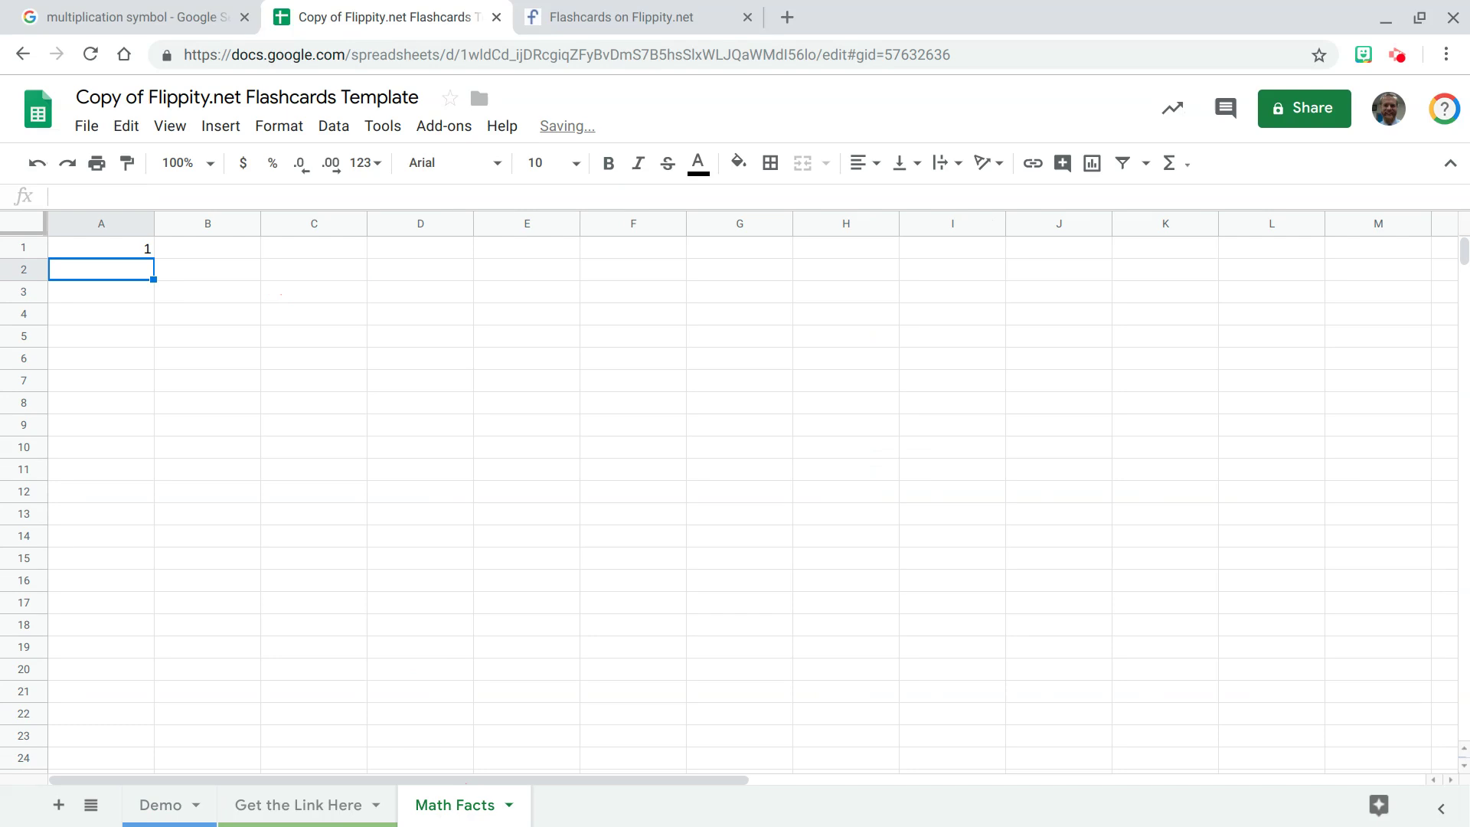
{"action": "type", "text": "="}
{"action": "left_click", "coordinate": [150, 249]}
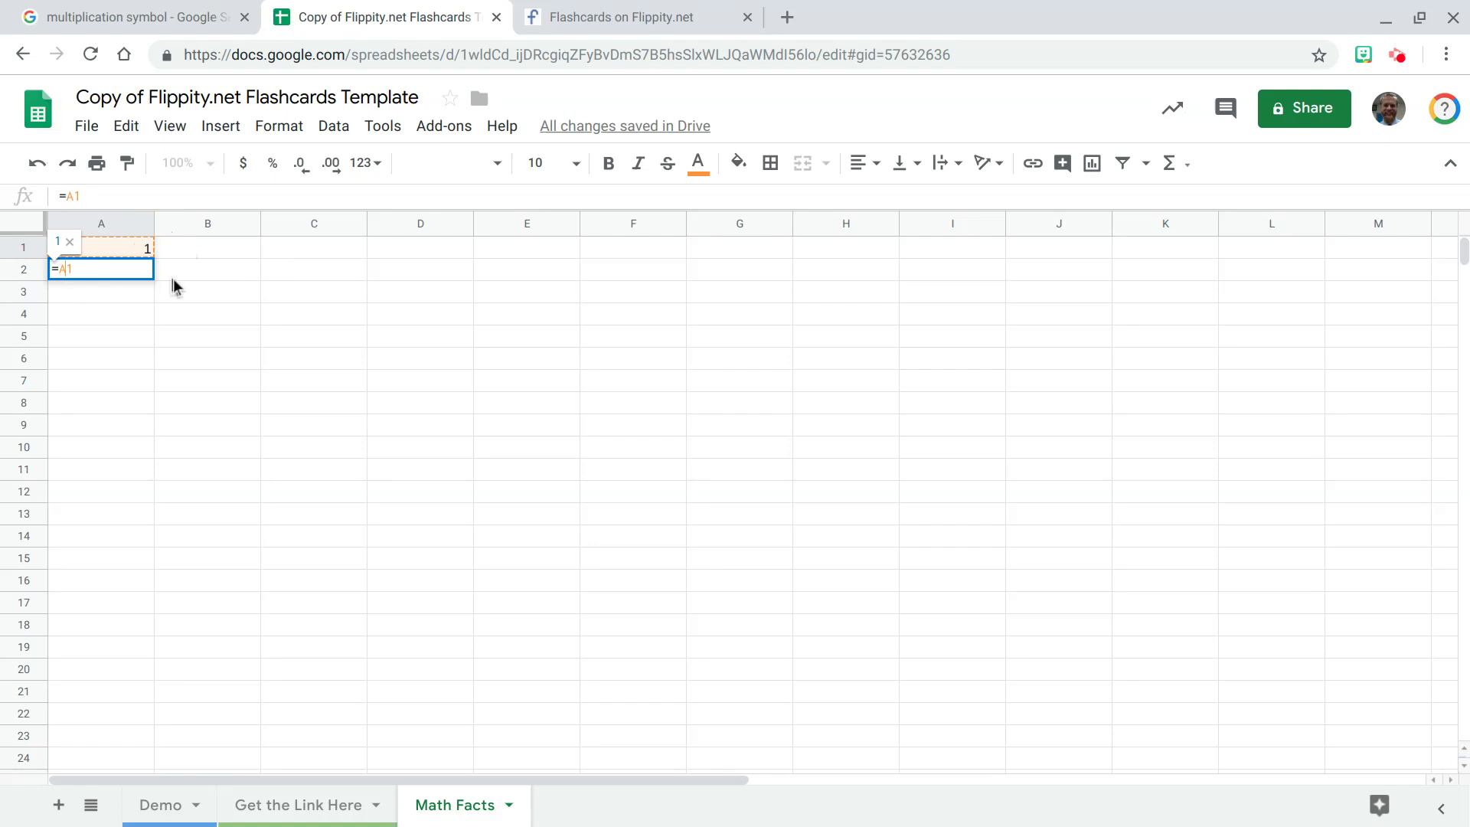
{"action": "key", "text": "Return"}
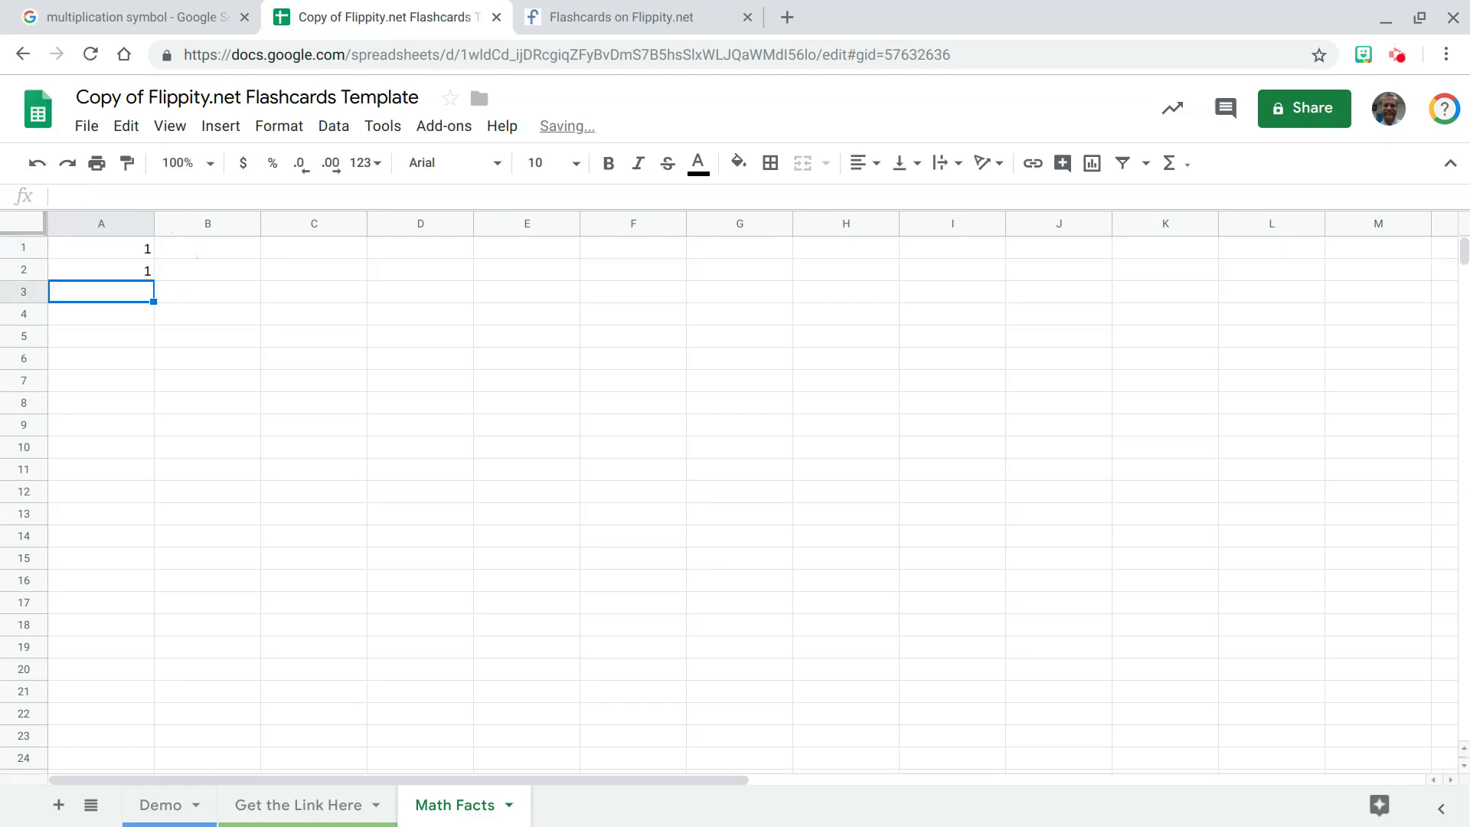
{"action": "left_click", "coordinate": [148, 273]}
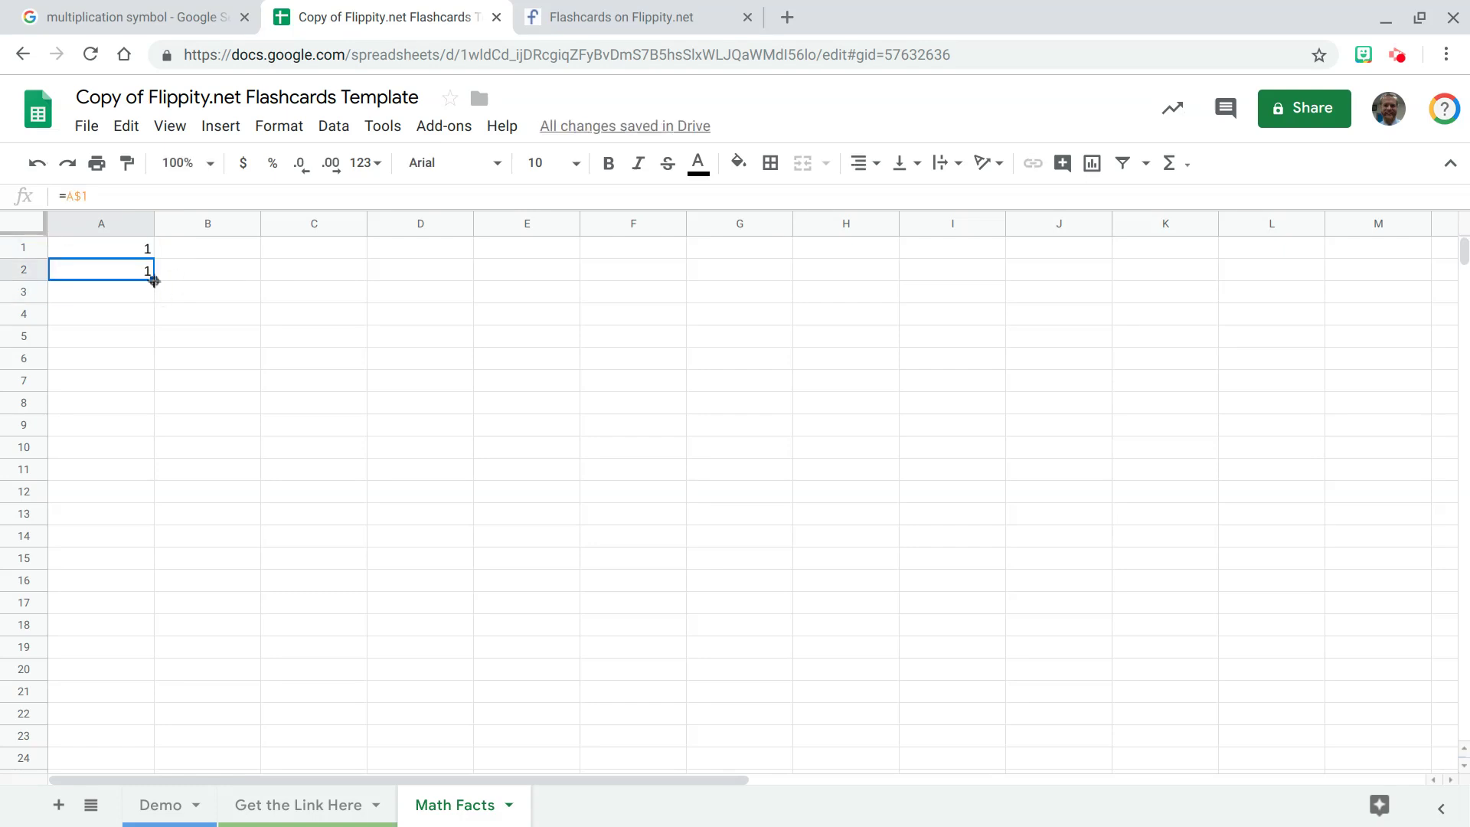
{"action": "left_click_drag", "start_coordinate": [153, 280], "coordinate": [138, 469]}
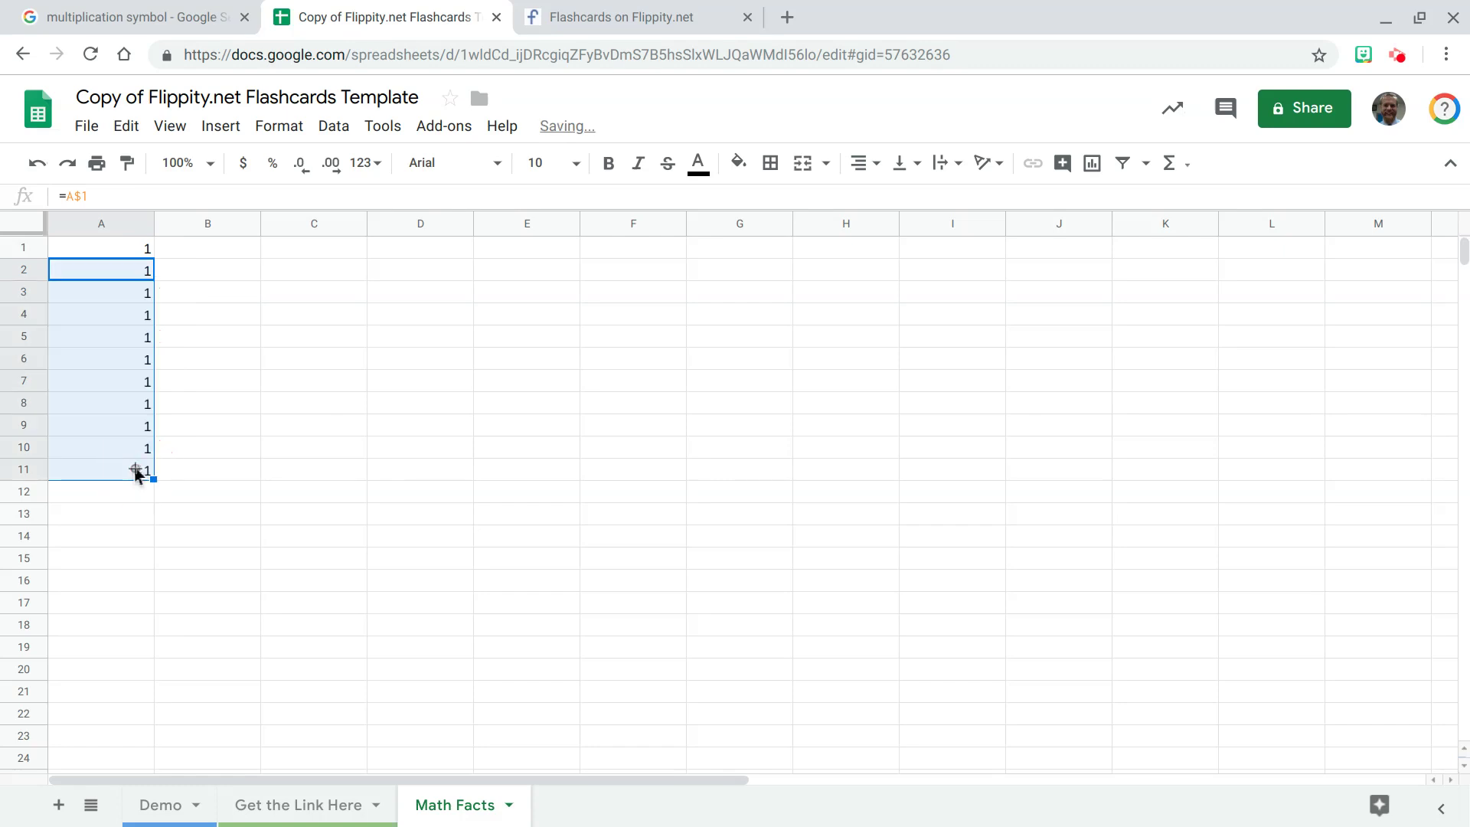
Fill B1:B11 of Math Facts with the number series 0 to 10
{"action": "left_click", "coordinate": [236, 249]}
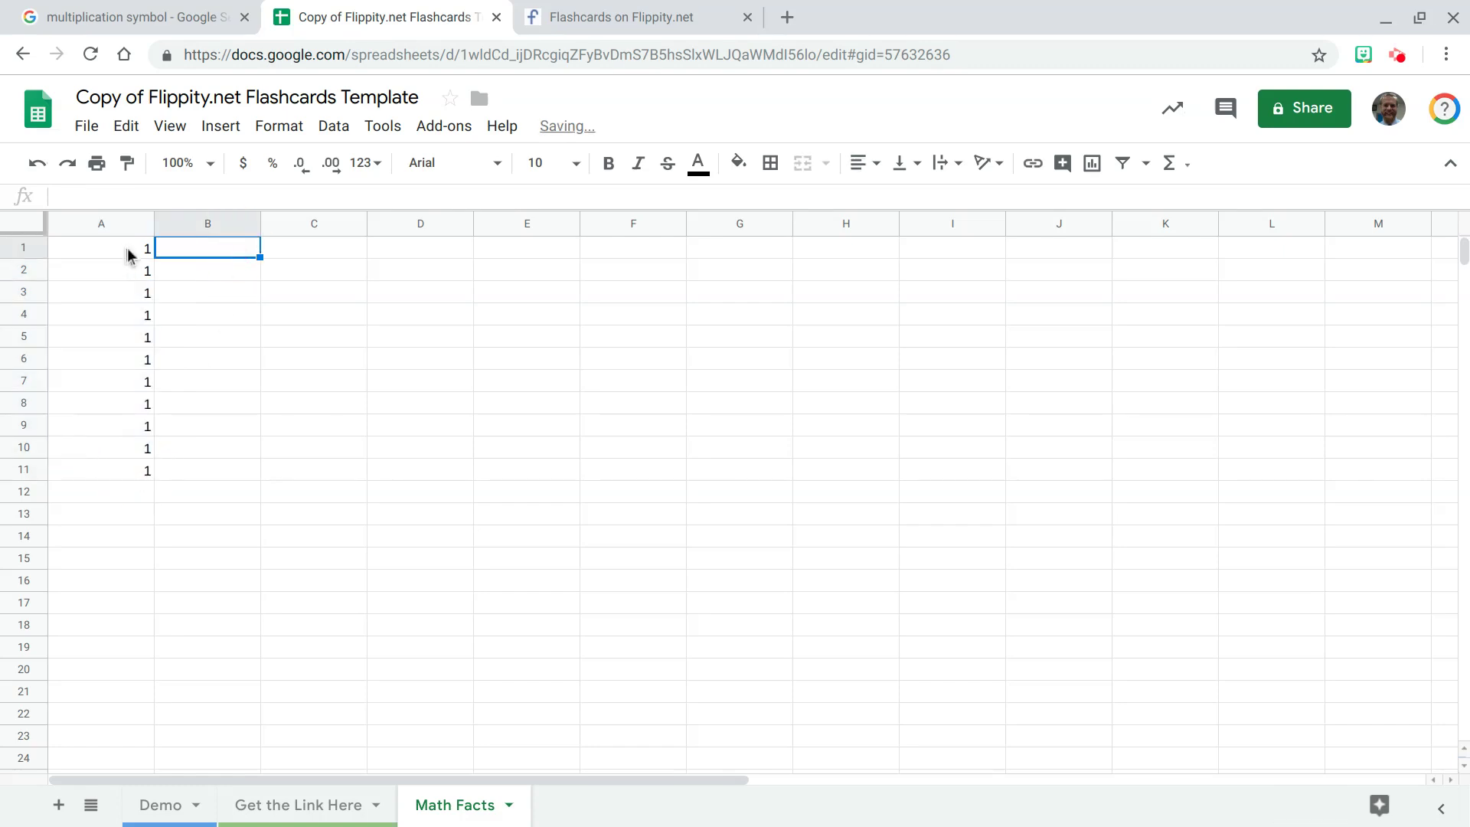
{"action": "type", "text": "0"}
{"action": "key", "text": "Return"}
{"action": "type", "text": "1"}
{"action": "key", "text": "Return"}
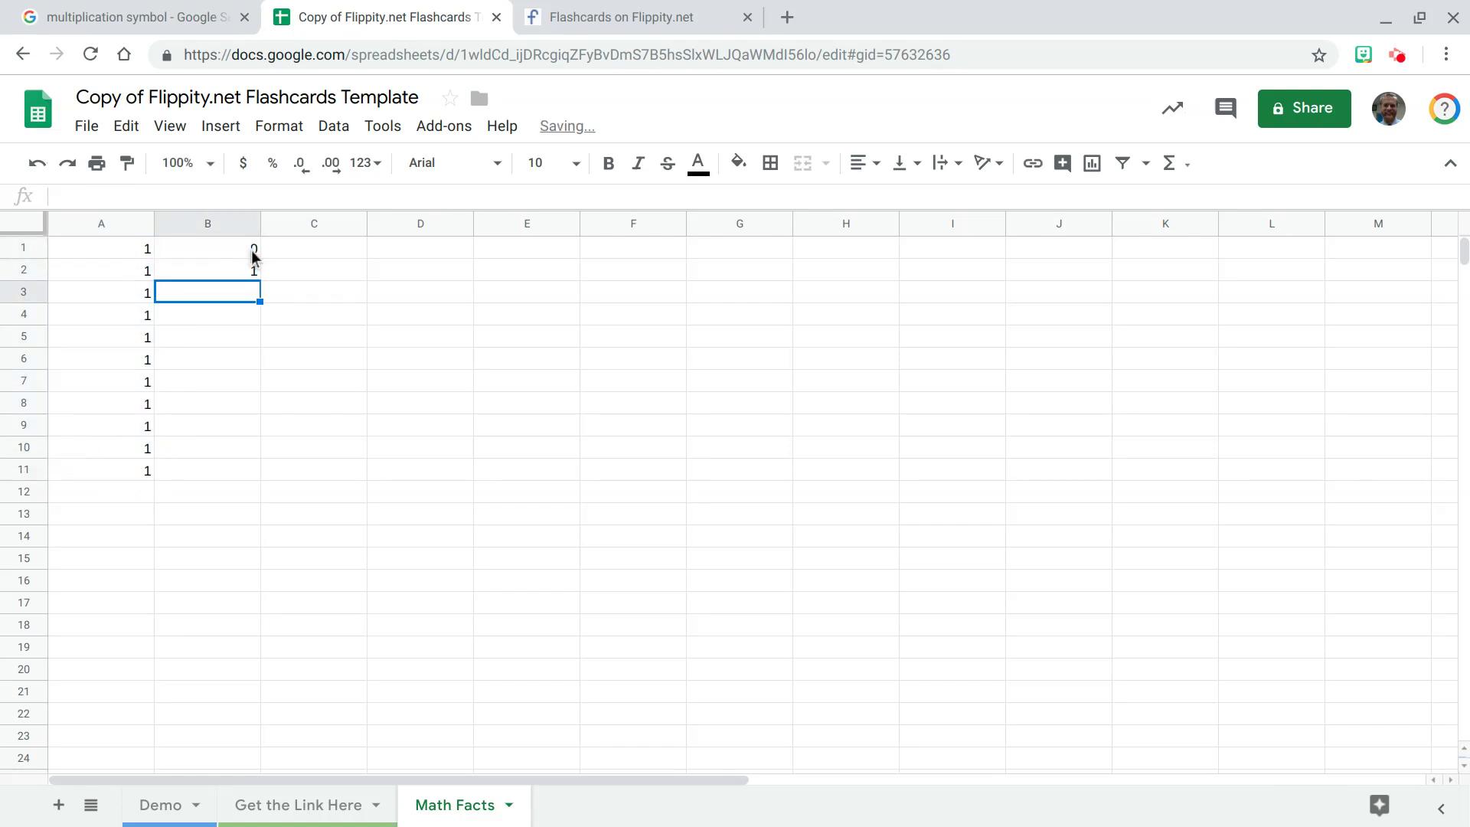
{"action": "left_click_drag", "start_coordinate": [253, 254], "coordinate": [231, 468]}
{"action": "left_click", "coordinate": [259, 284]}
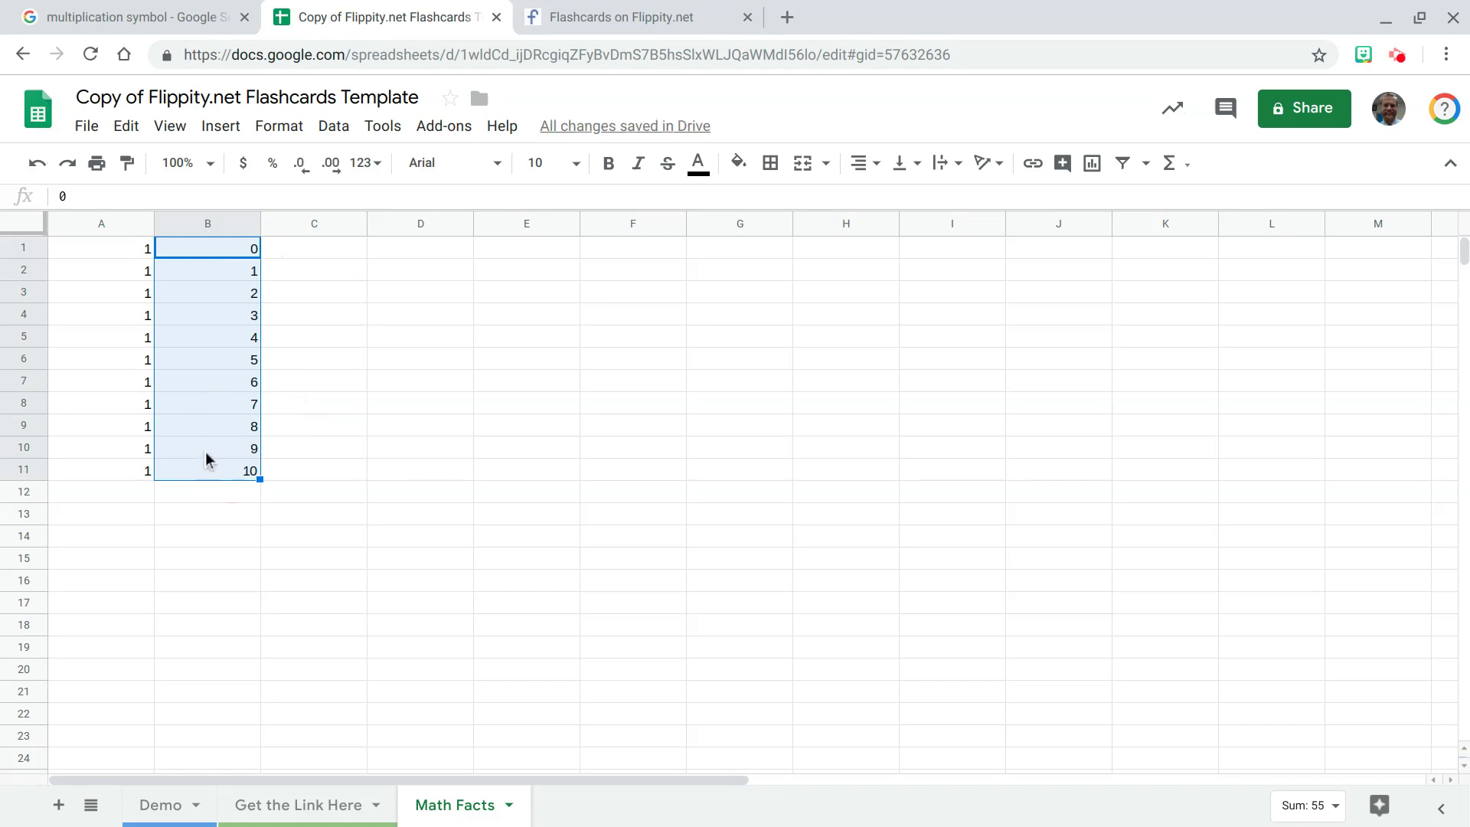
Clear the Side1 and Side2 formulas from row 3 downward on the Demo sheet
{"action": "left_click", "coordinate": [170, 805]}
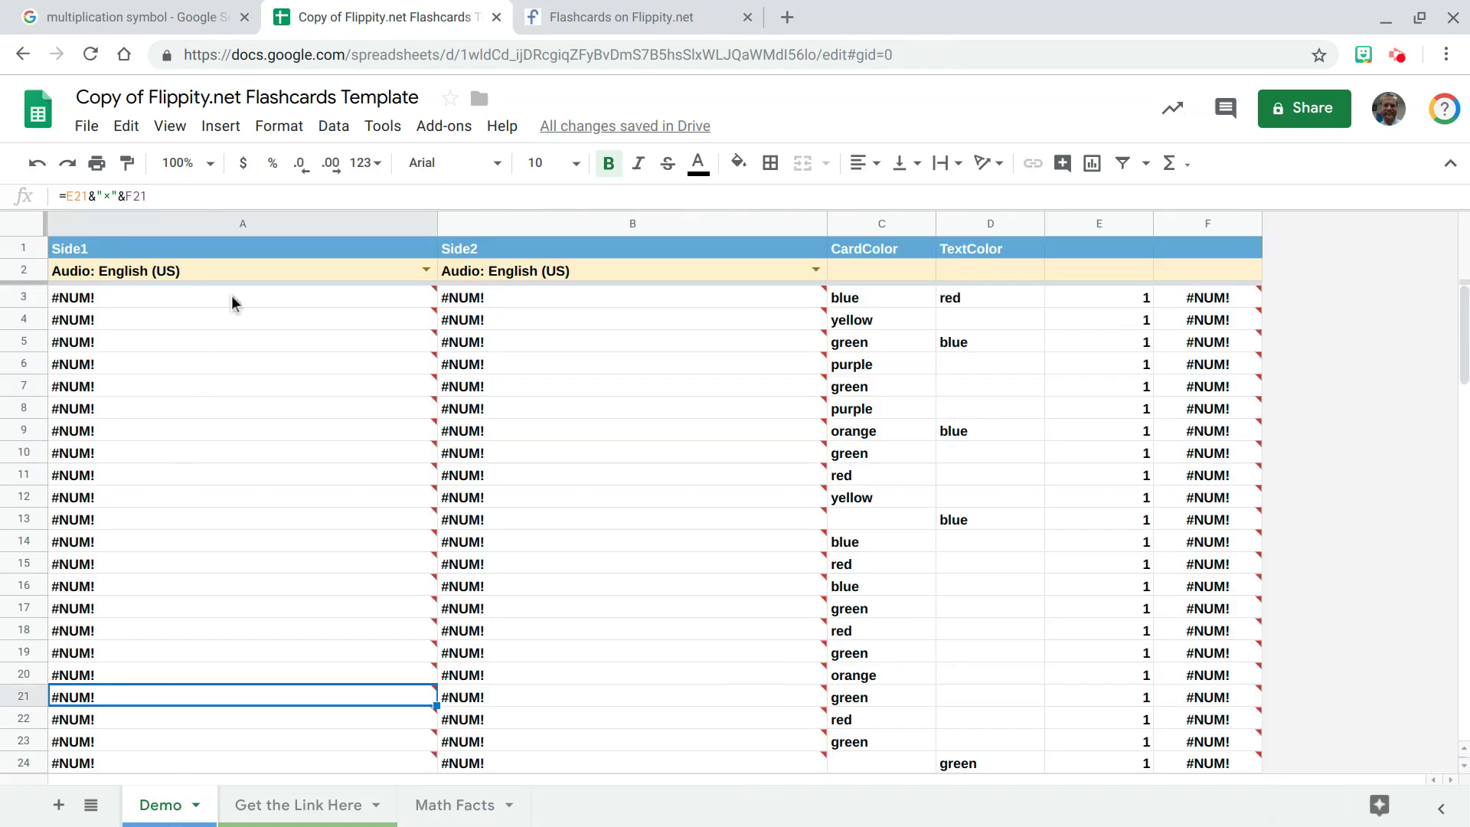
{"action": "mouse_move", "coordinate": [231, 303]}
{"action": "left_click_drag", "start_coordinate": [231, 303], "coordinate": [604, 807]}
{"action": "key", "text": "Delete"}
{"action": "scroll", "coordinate": [1202, 536], "scroll_direction": "up", "scroll_amount": 5}
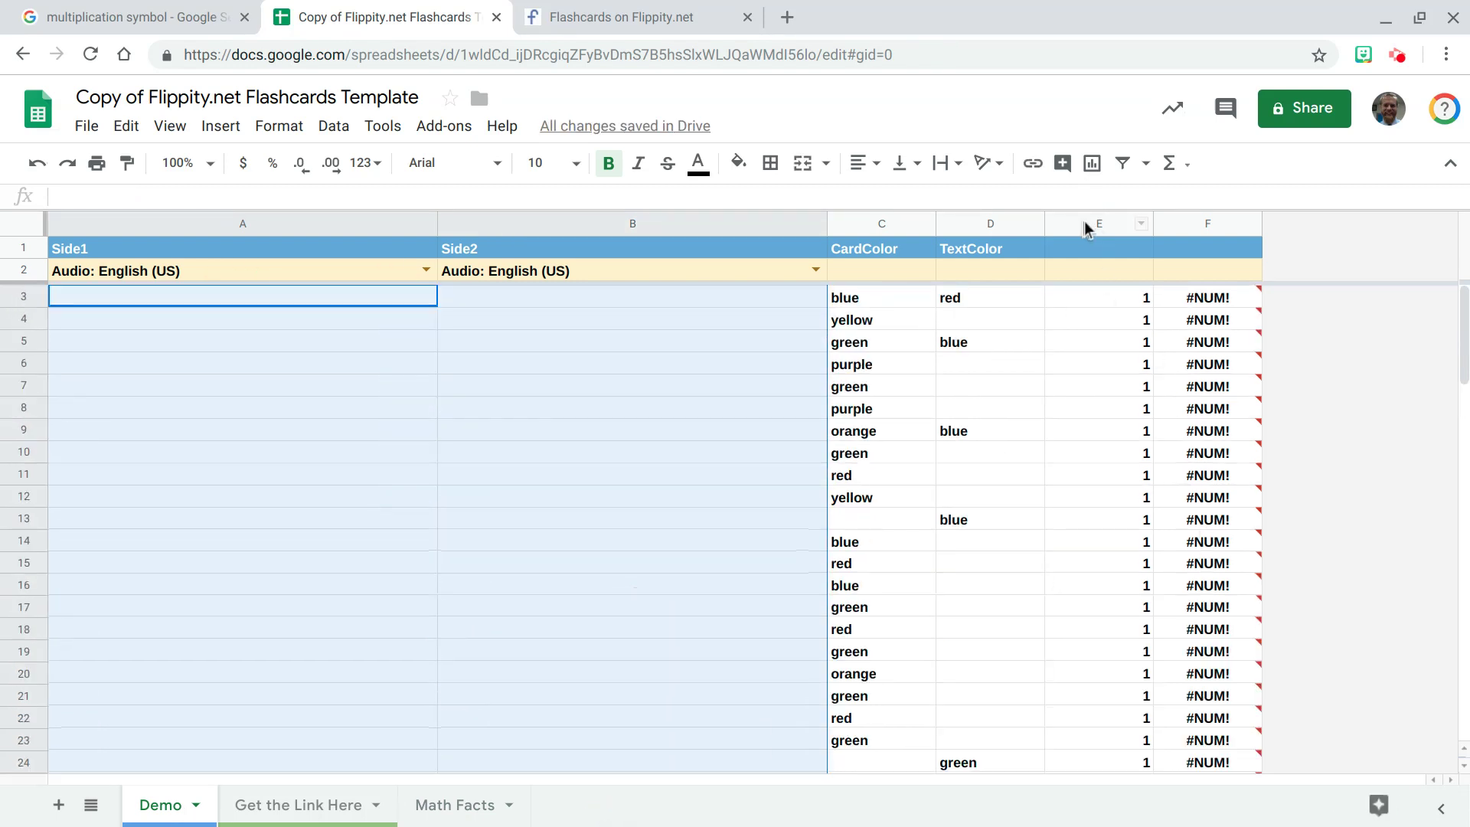
Delete helper columns E and F from the Demo sheet
{"action": "left_click_drag", "start_coordinate": [1086, 222], "coordinate": [1173, 226]}
{"action": "right_click", "coordinate": [1173, 226]}
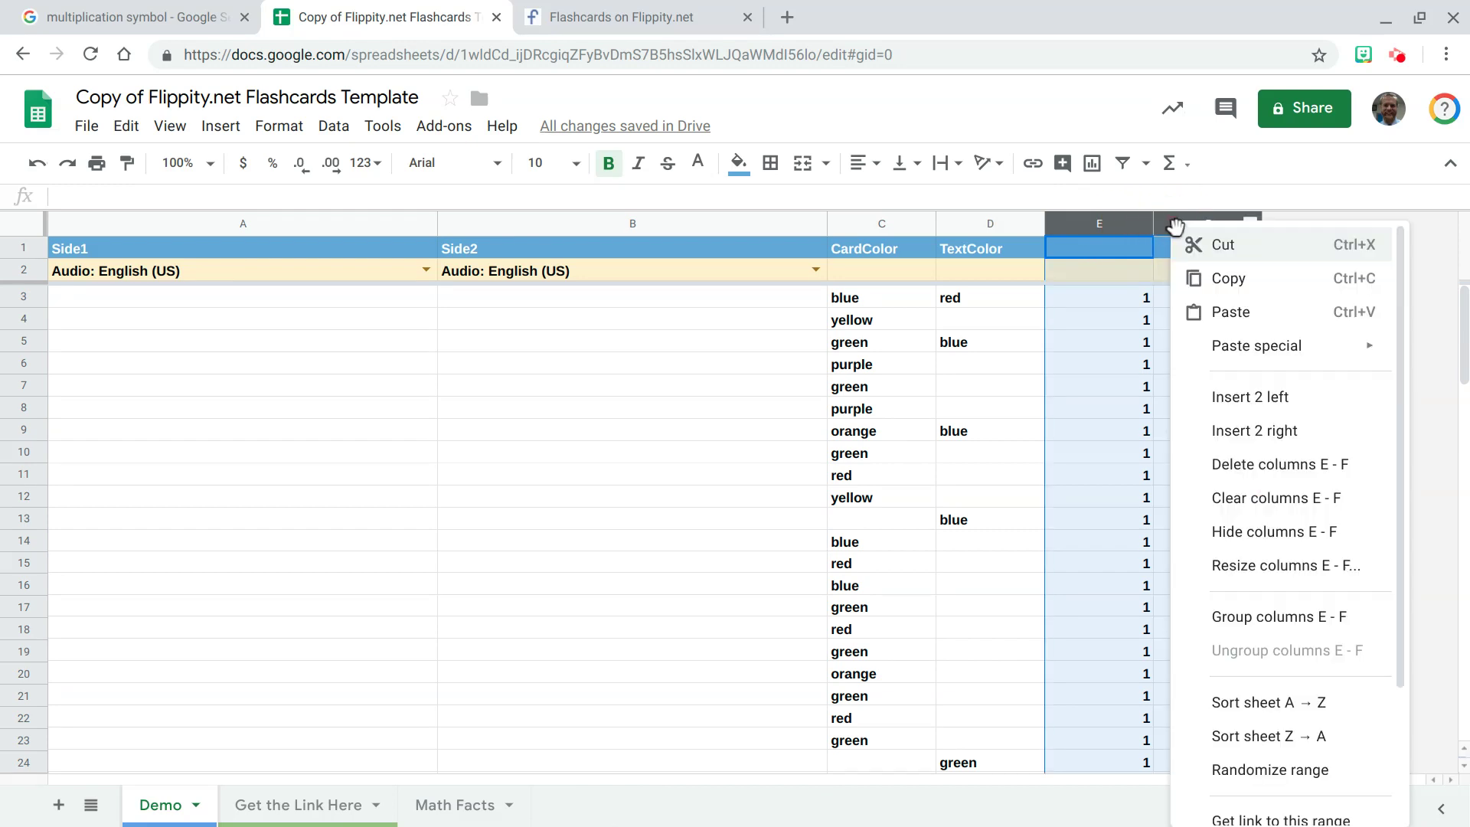
{"action": "left_click", "coordinate": [1203, 463]}
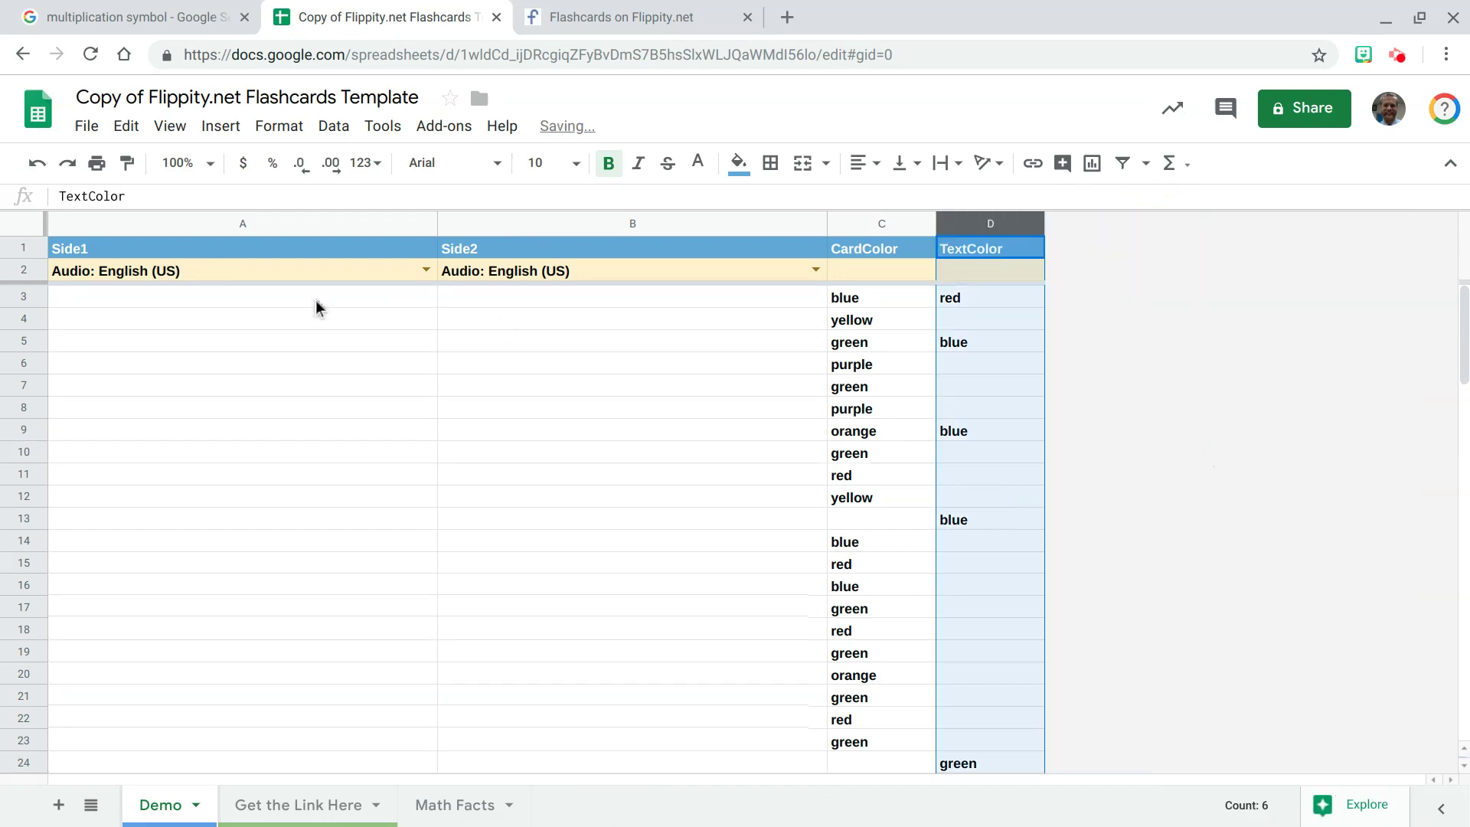
Enter the formula ='Math Facts'!A1&"×"&'Math Facts'!B1 in cell A3 of the Demo sheet
{"action": "left_click", "coordinate": [315, 300]}
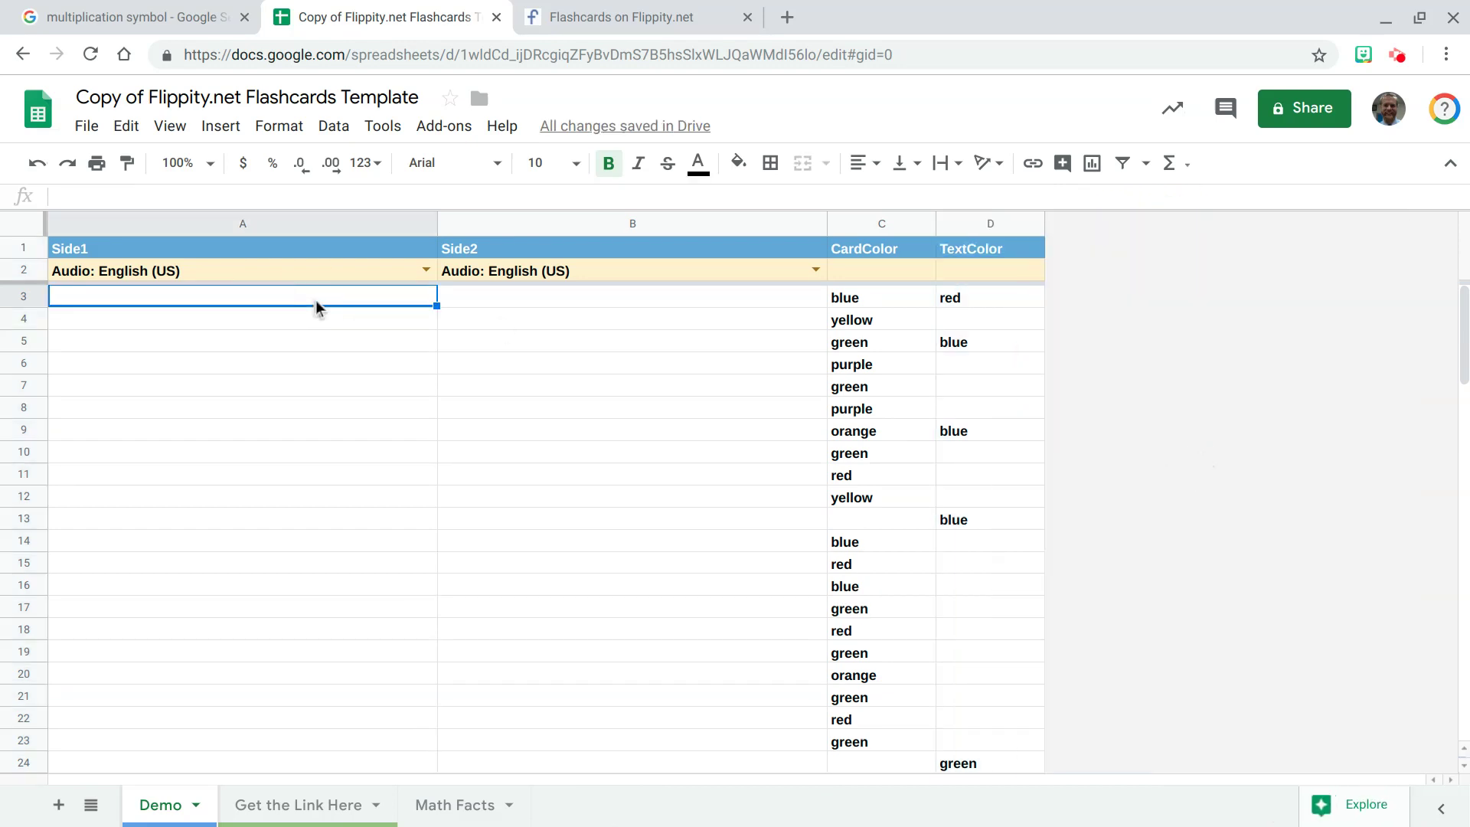
{"action": "type", "text": "="}
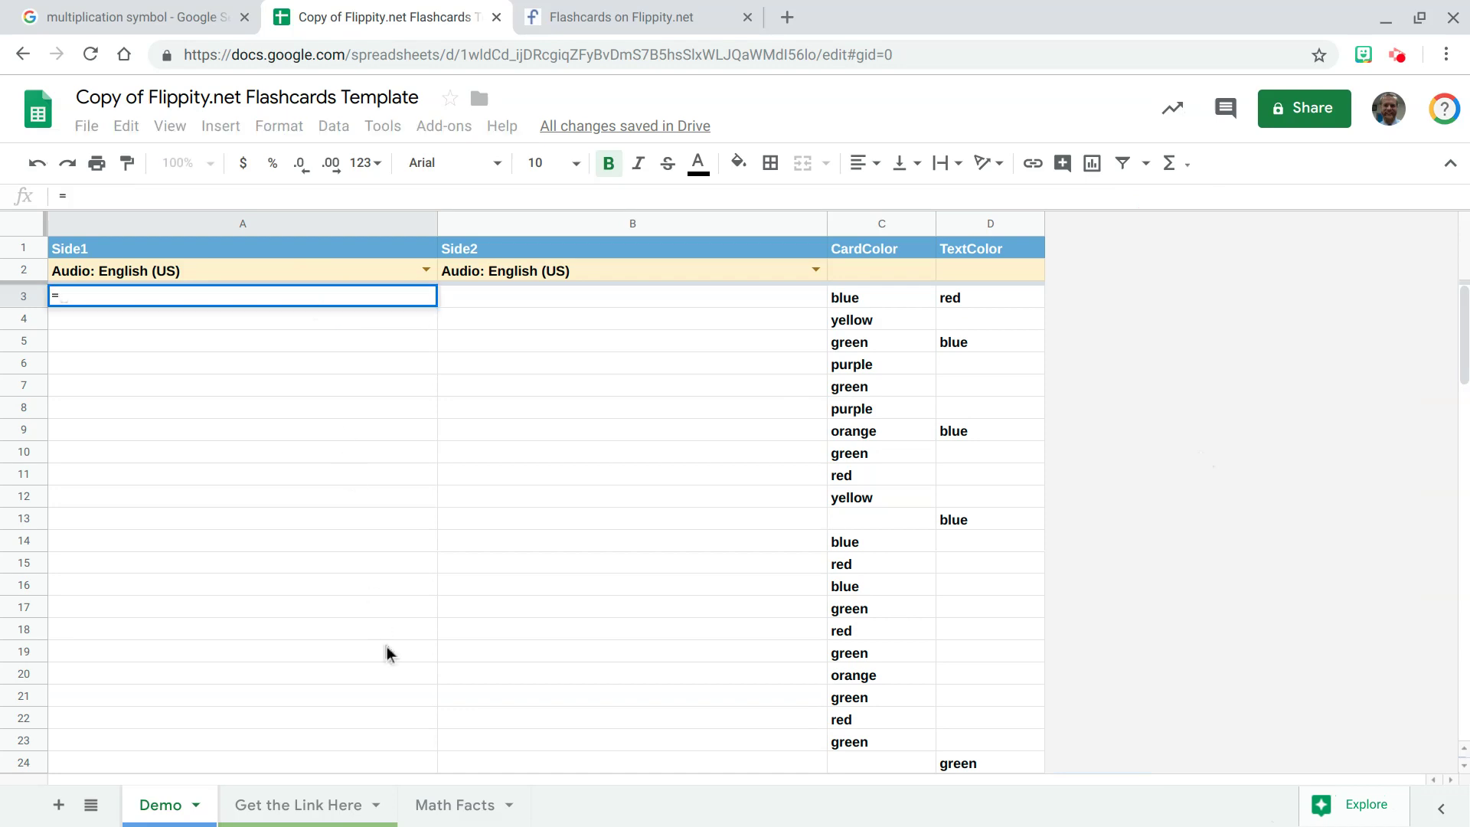
{"action": "left_click", "coordinate": [454, 804]}
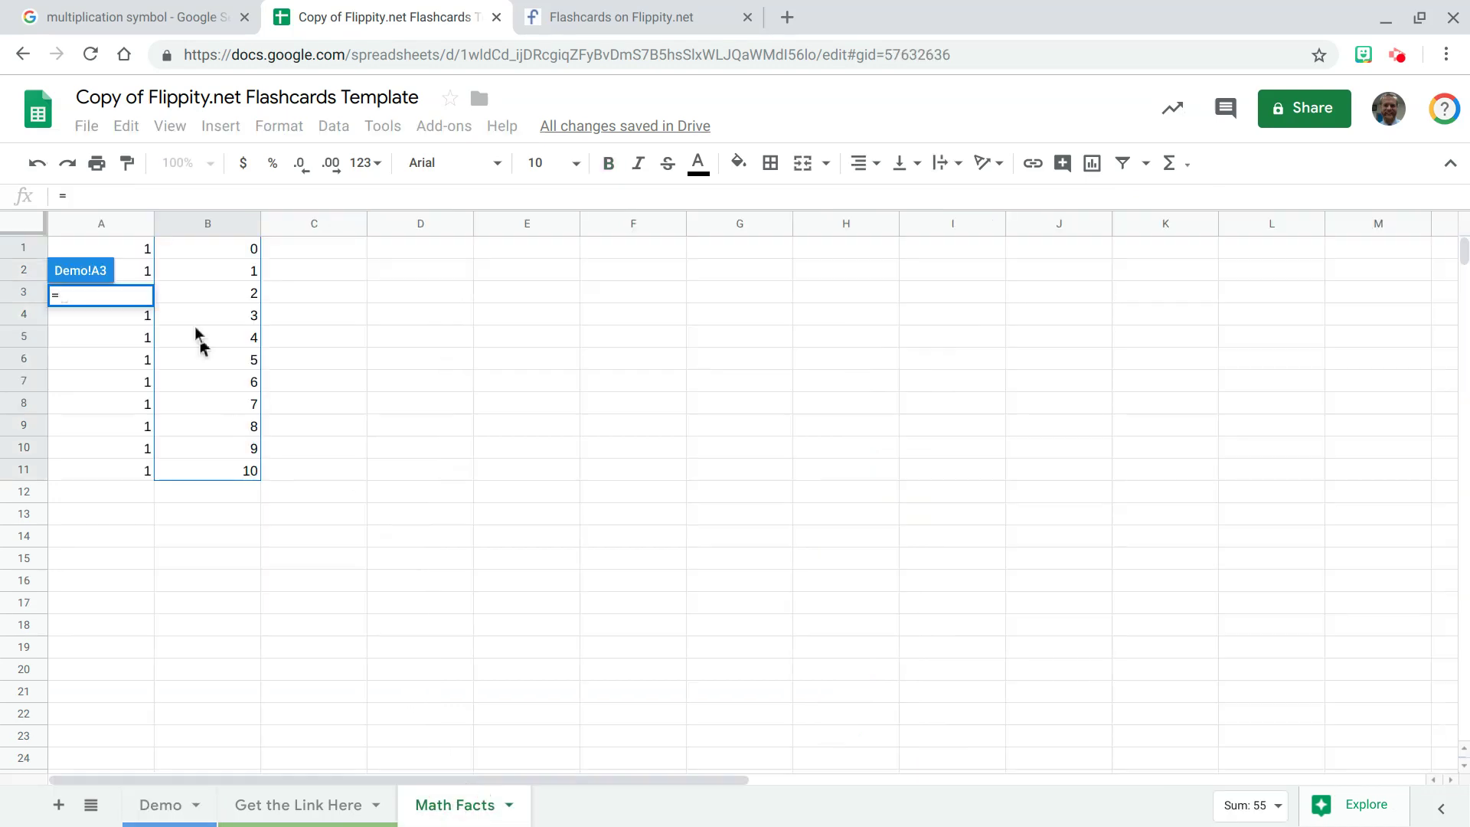
{"action": "left_click", "coordinate": [123, 255]}
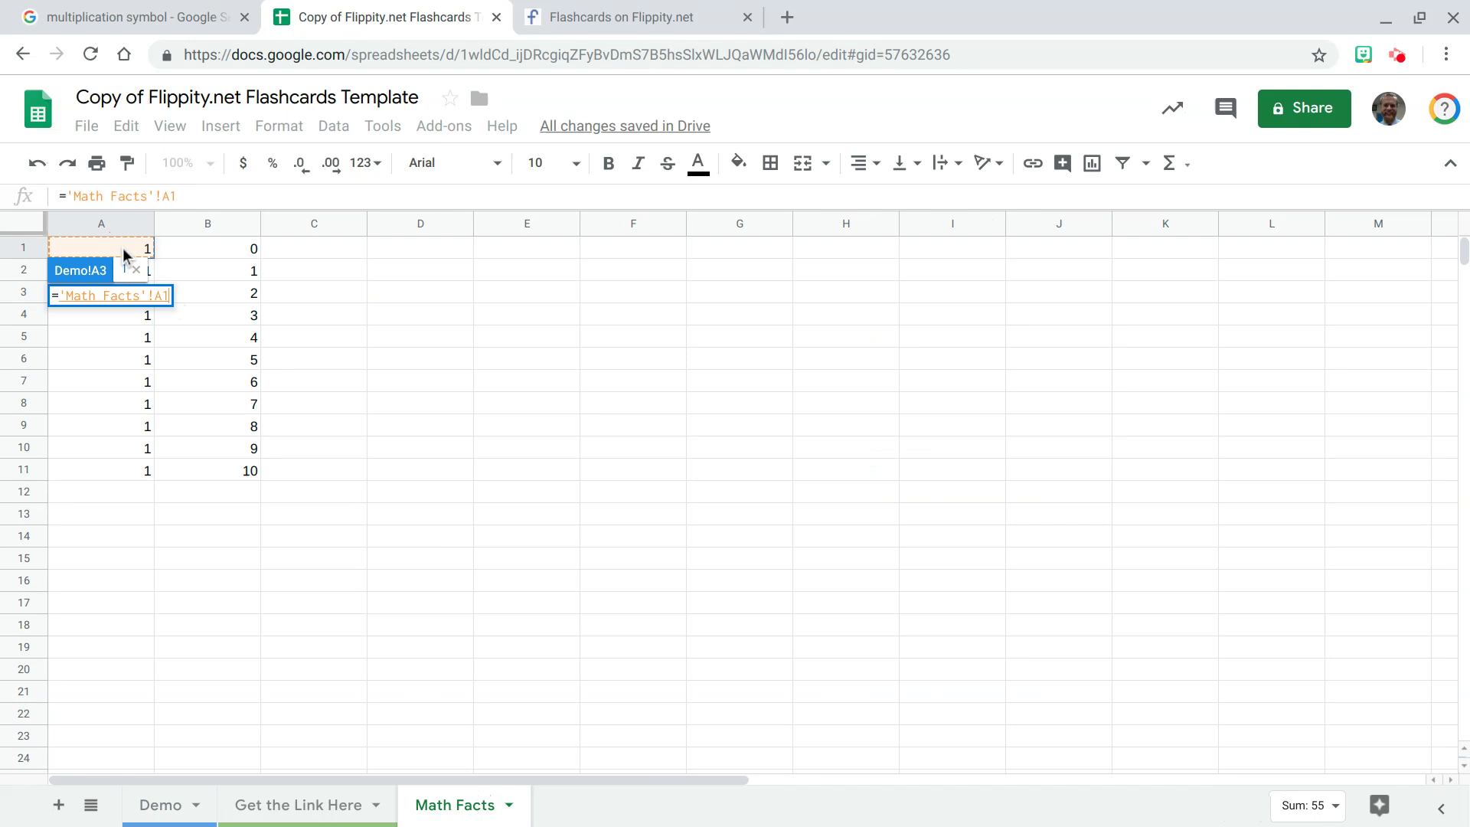
{"action": "type", "text": "&\""}
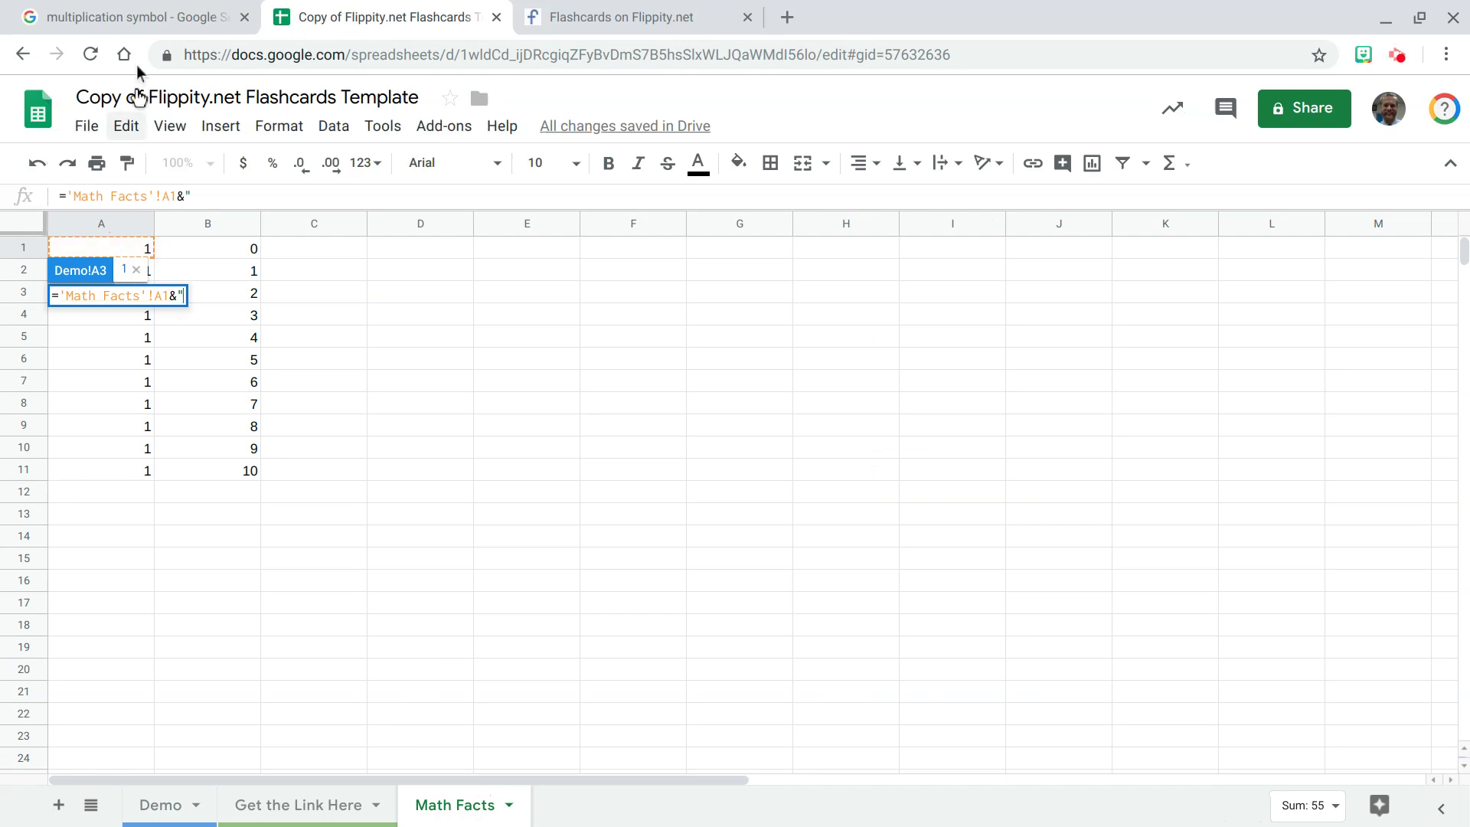
{"action": "left_click", "coordinate": [174, 19]}
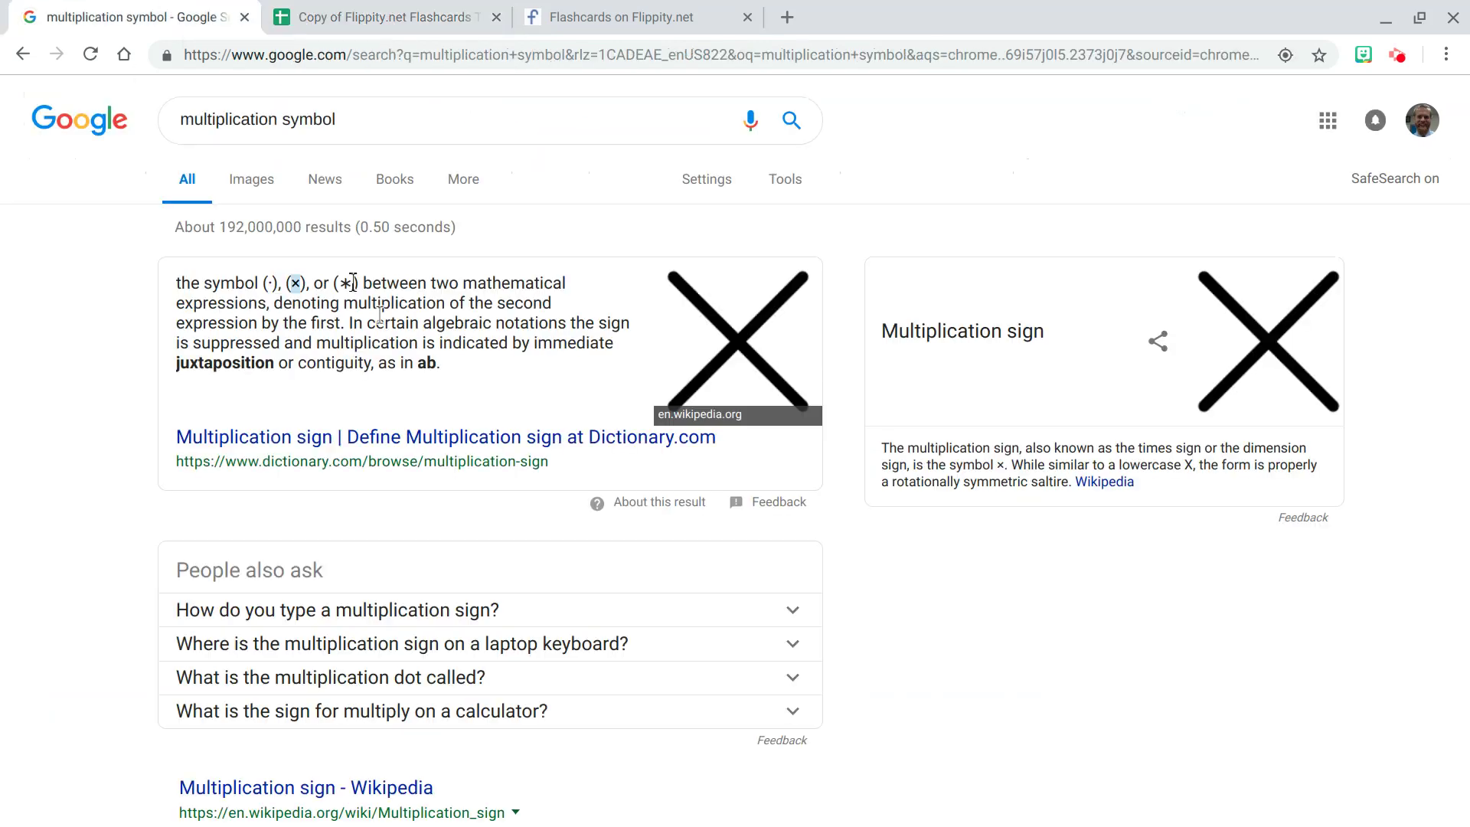
{"action": "left_click", "coordinate": [452, 9]}
{"action": "type", "text": "×"}
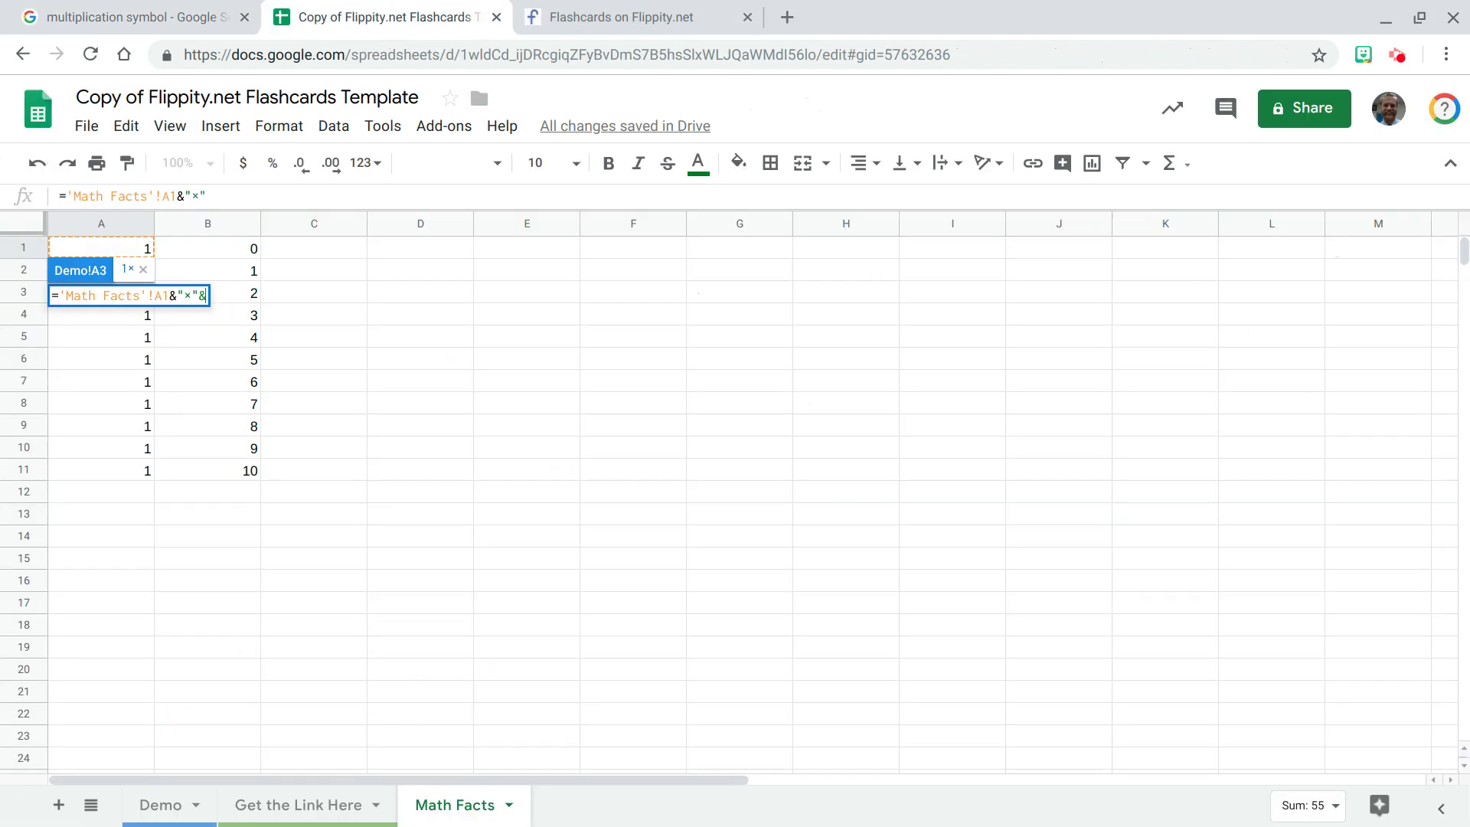
{"action": "type", "text": "&"}
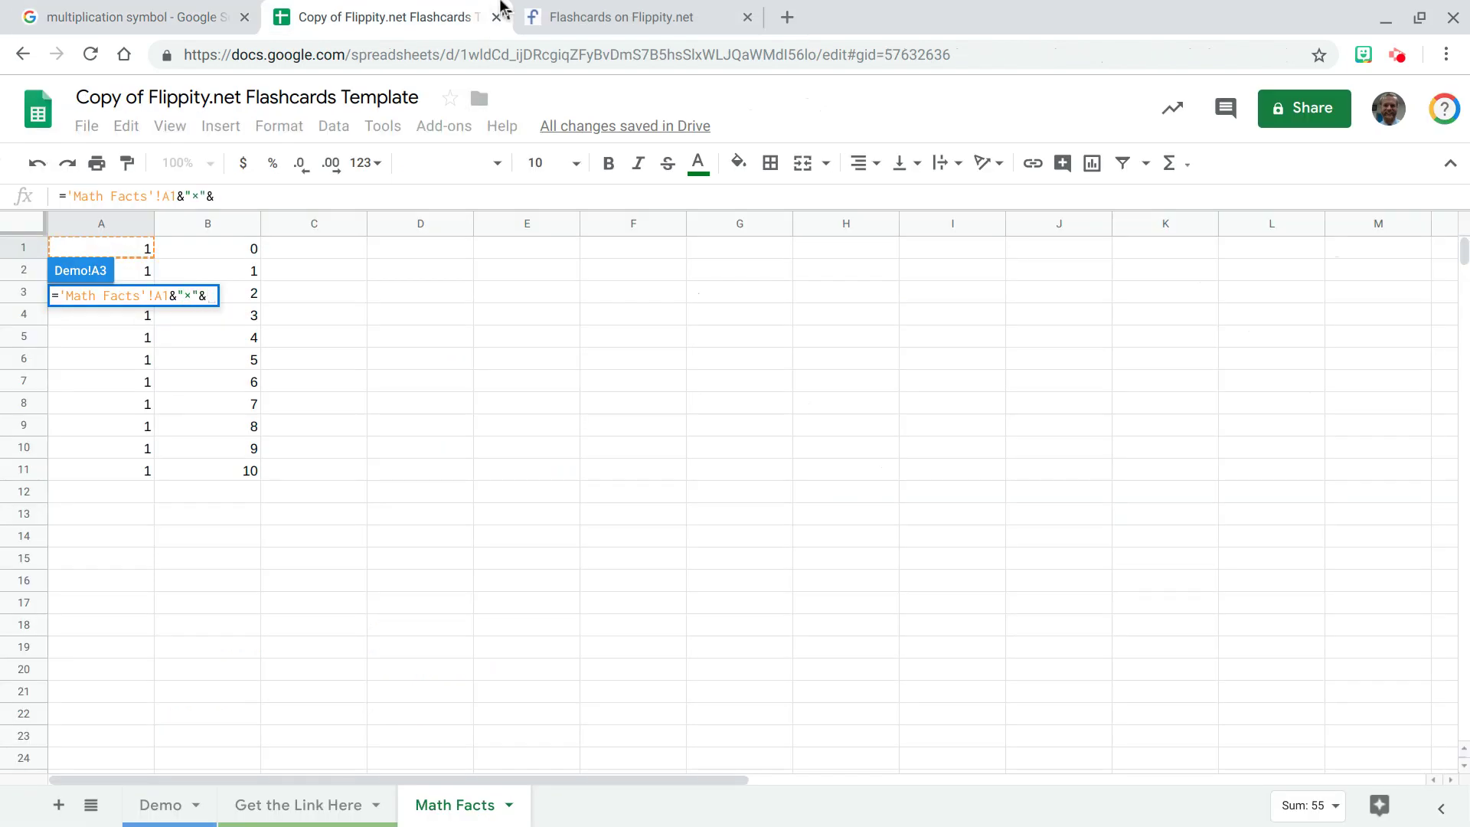
{"action": "left_click", "coordinate": [245, 254]}
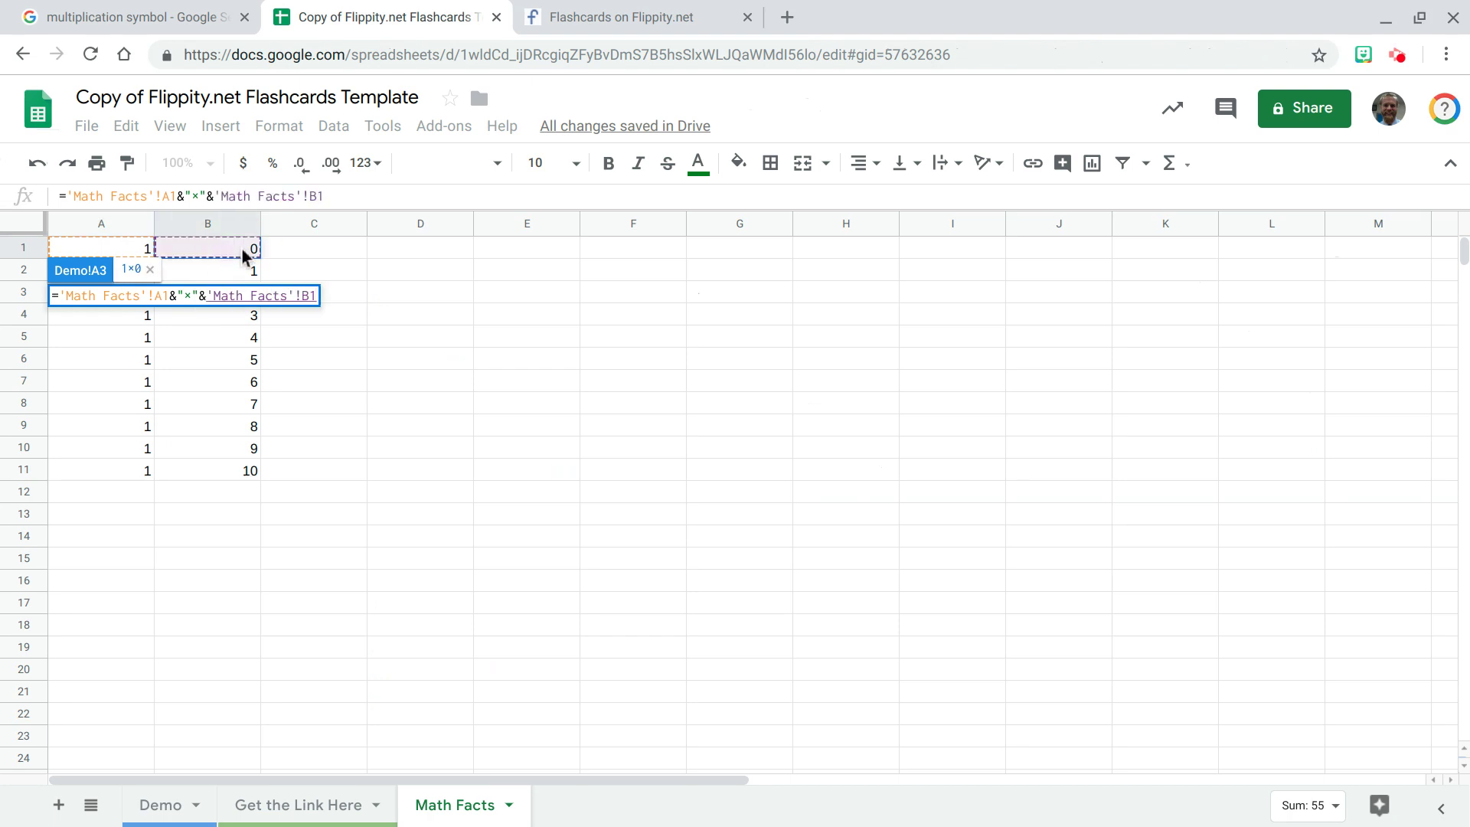
{"action": "key", "text": "Return"}
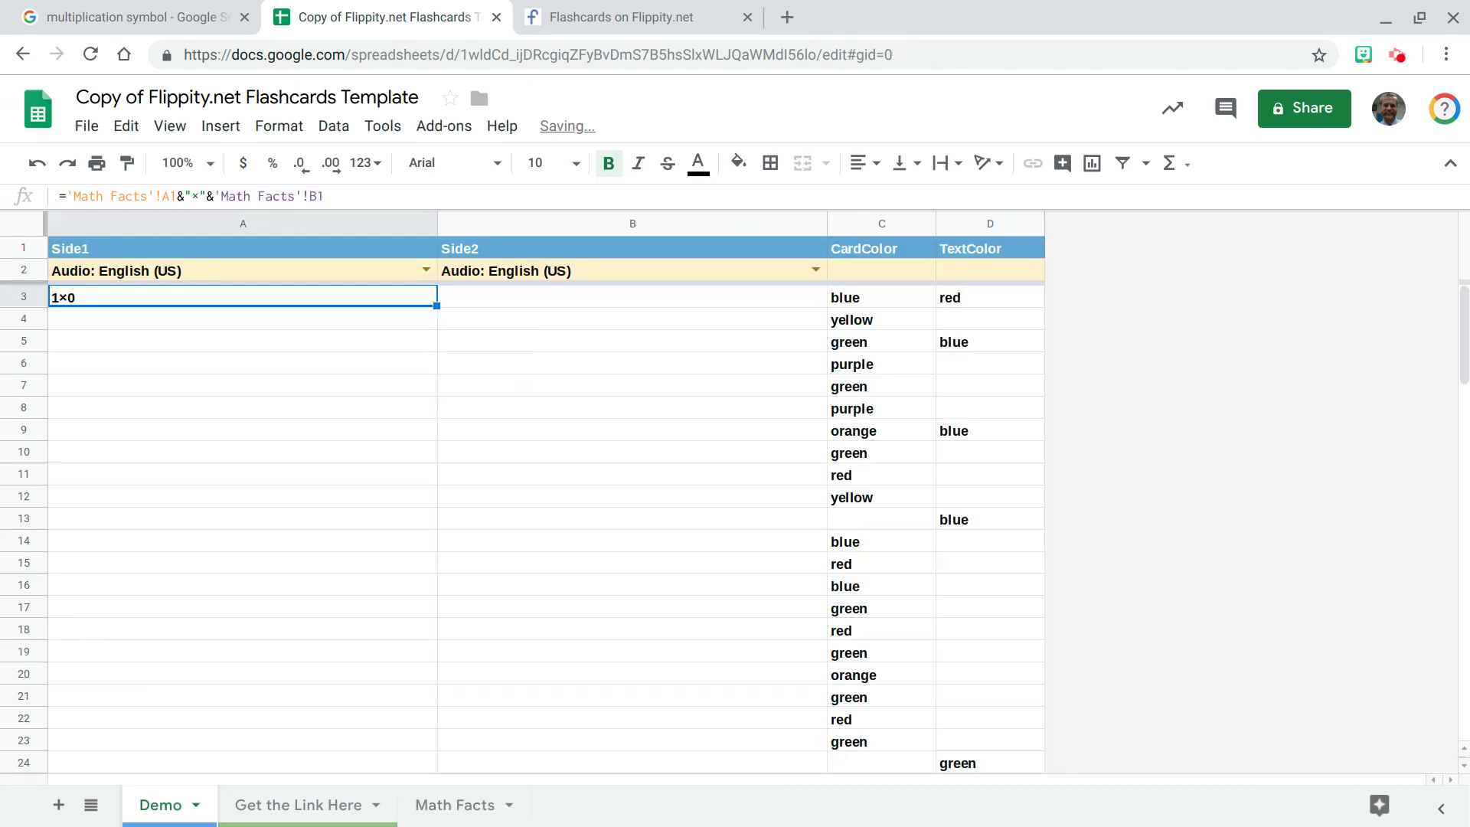
Enter the formula ='Math Facts'!A1*'Math Facts'!B1 in cell B3 of the Demo sheet
{"action": "left_click", "coordinate": [479, 300]}
{"action": "type", "text": "="}
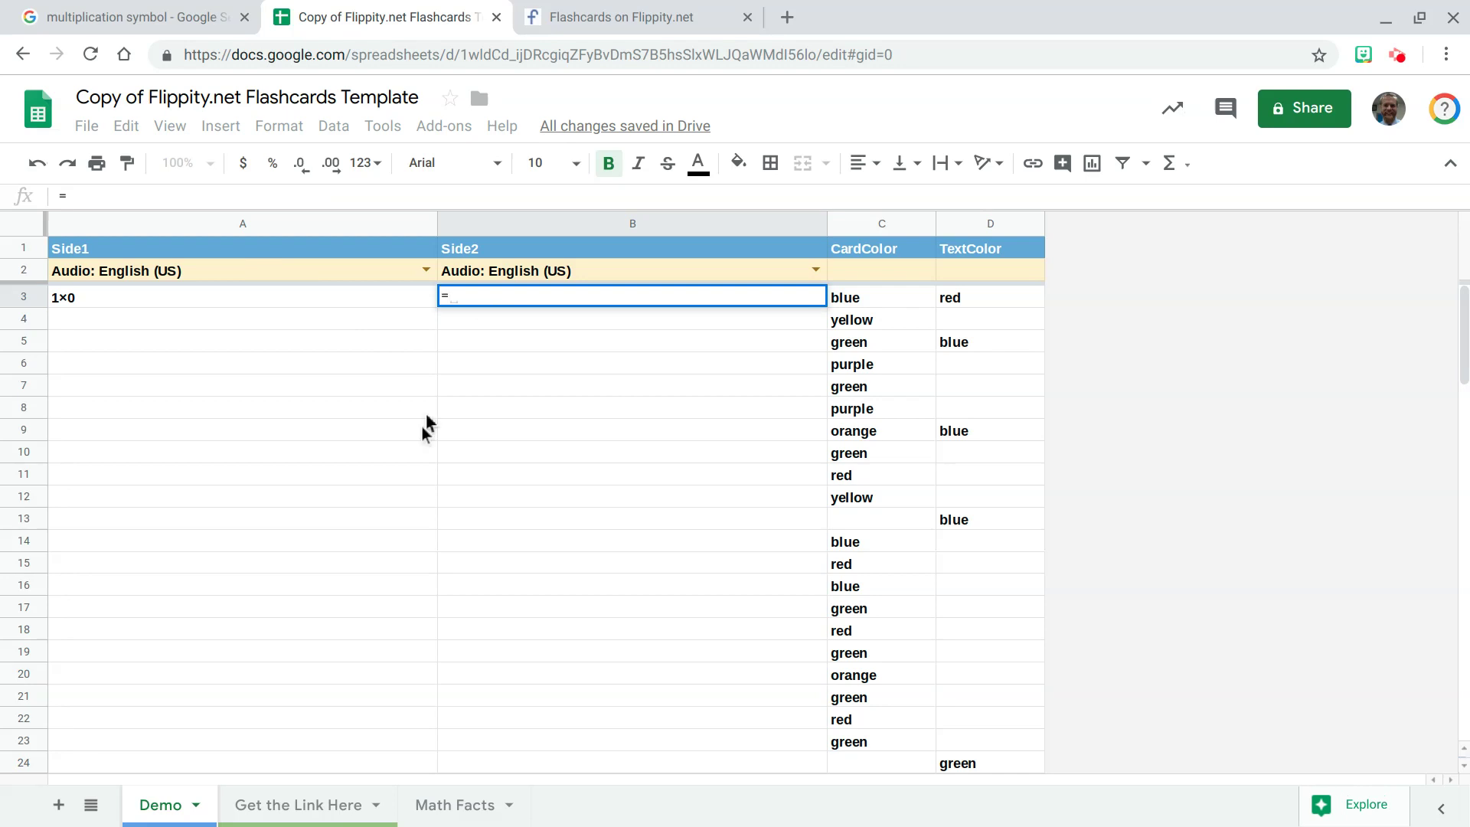
{"action": "left_click", "coordinate": [447, 804]}
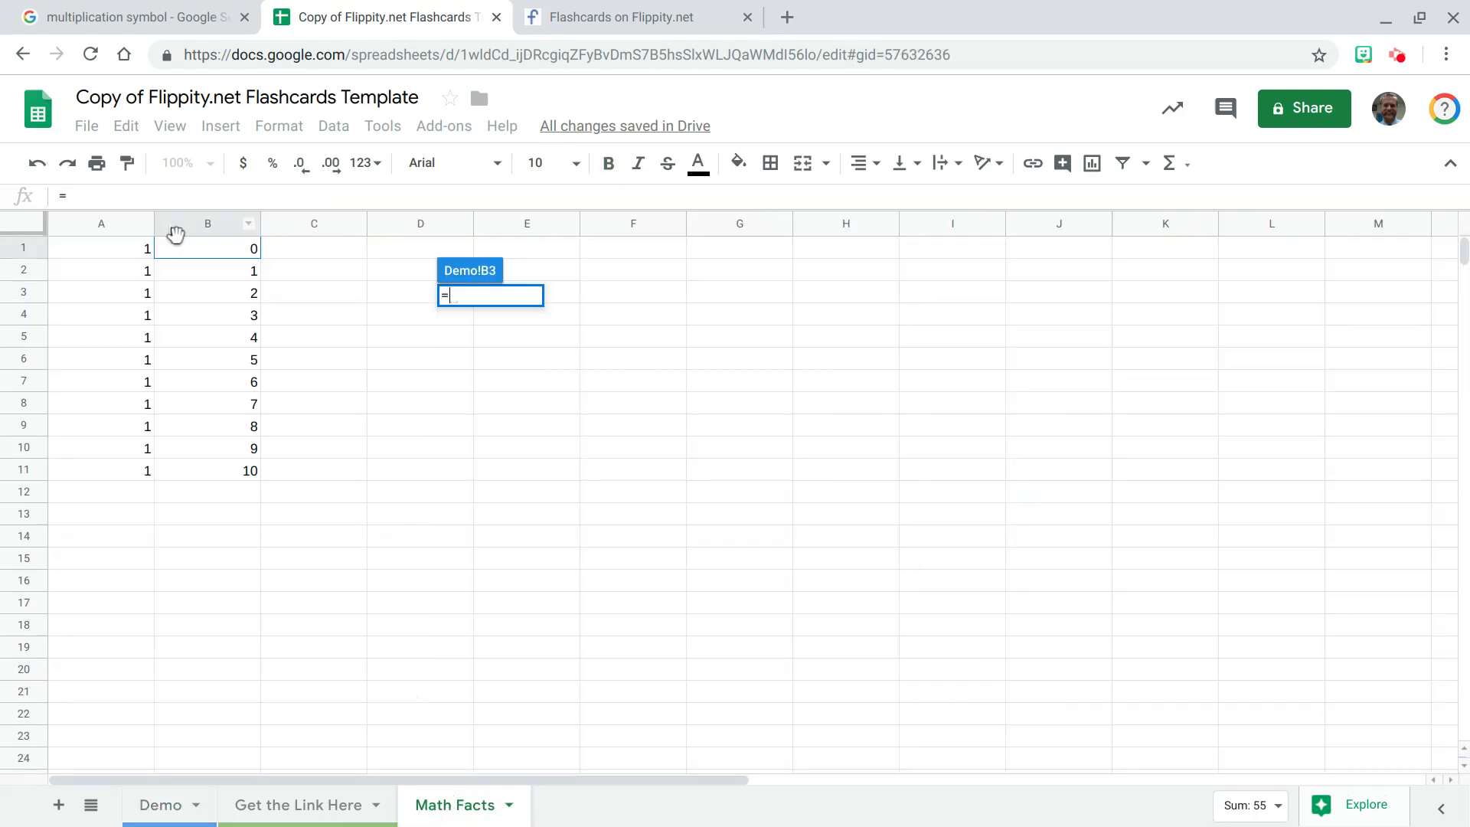
{"action": "left_click", "coordinate": [133, 259]}
{"action": "type", "text": "*"}
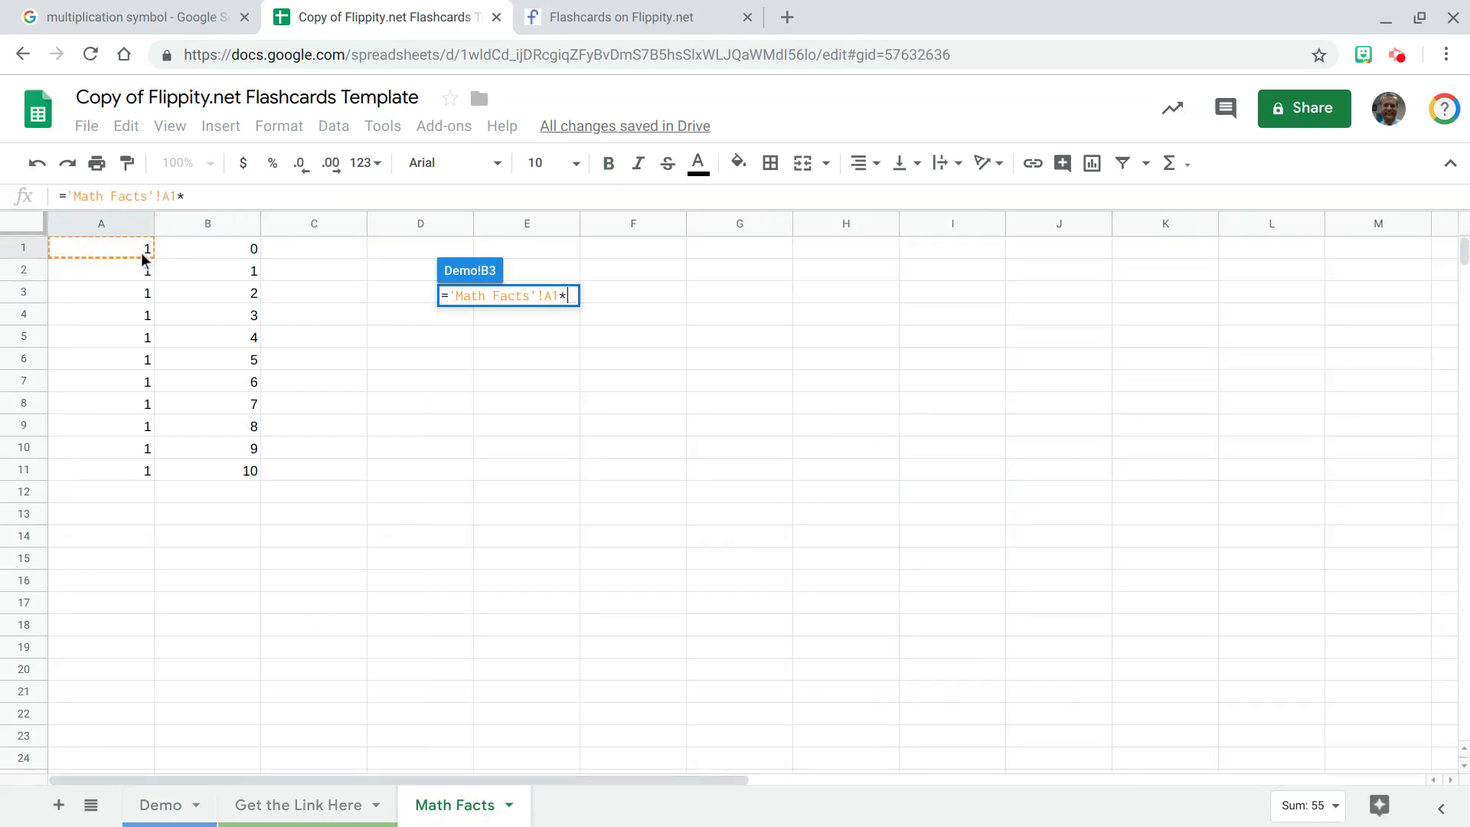
{"action": "left_click", "coordinate": [211, 260]}
{"action": "key", "text": "Return"}
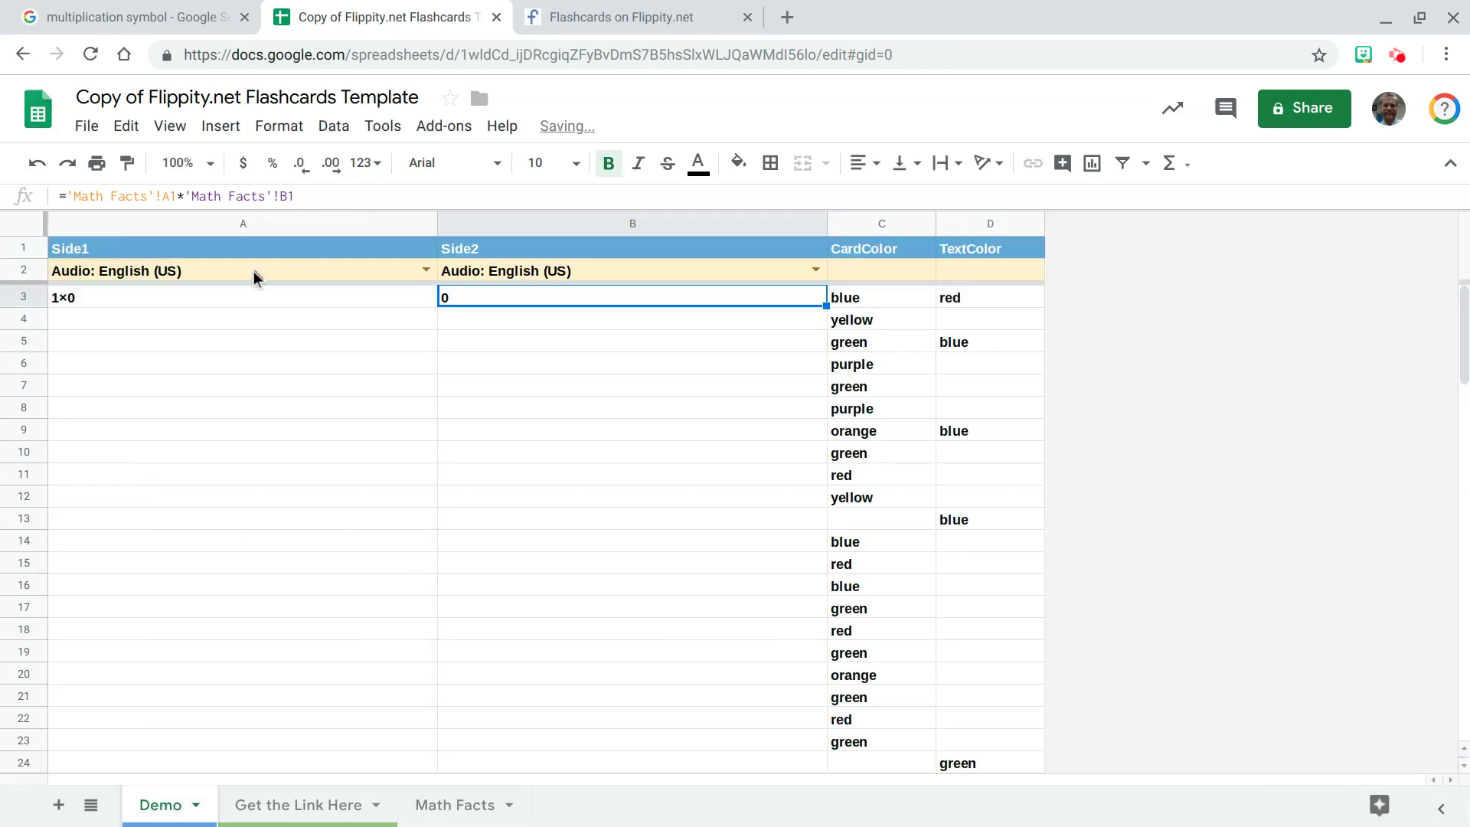
Fill the Side1 and Side2 formulas from row 3 down through row 13 of the Demo sheet
{"action": "left_click", "coordinate": [251, 298]}
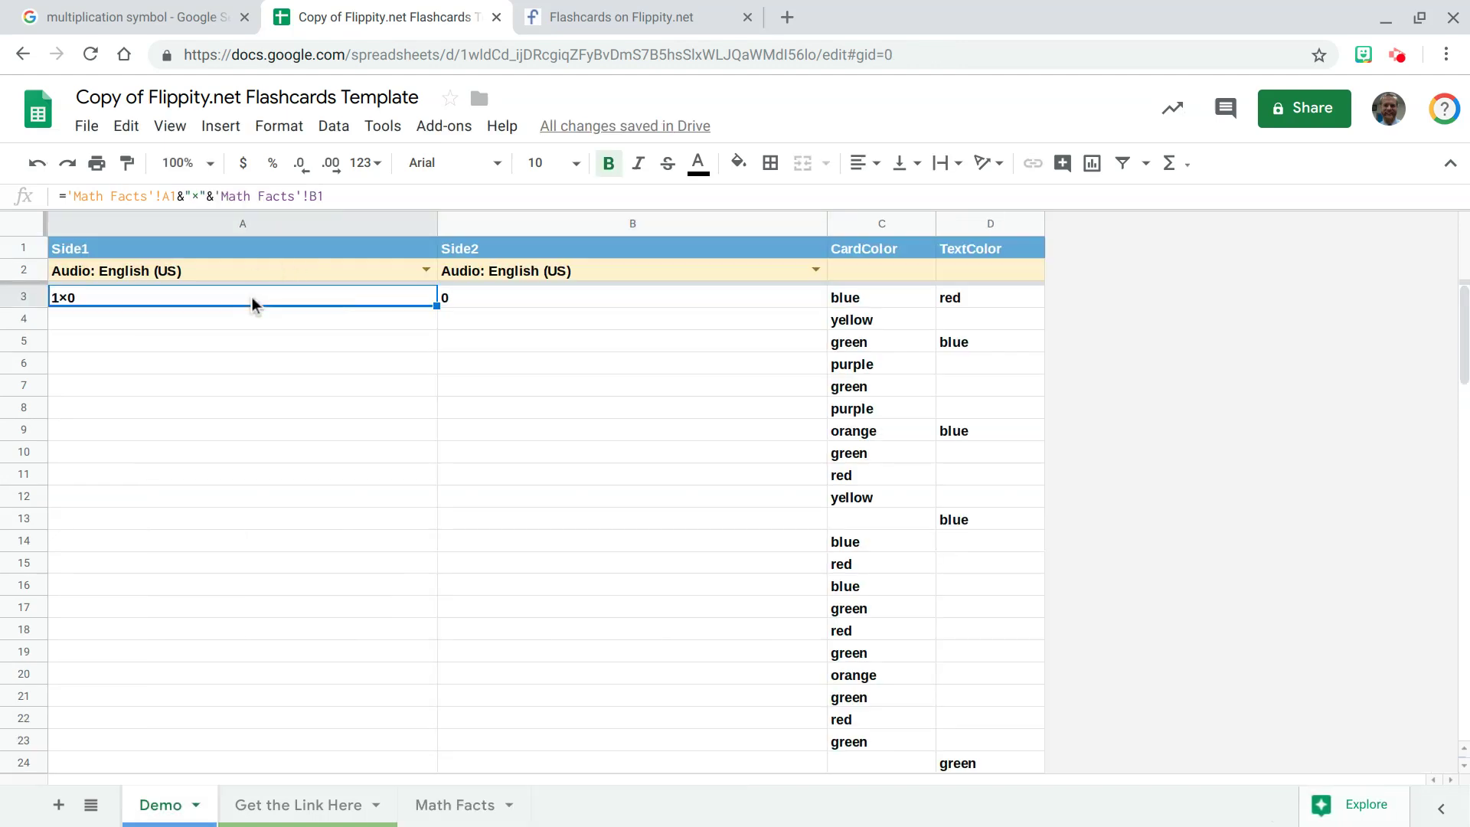
{"action": "left_click_drag", "start_coordinate": [251, 297], "coordinate": [817, 518]}
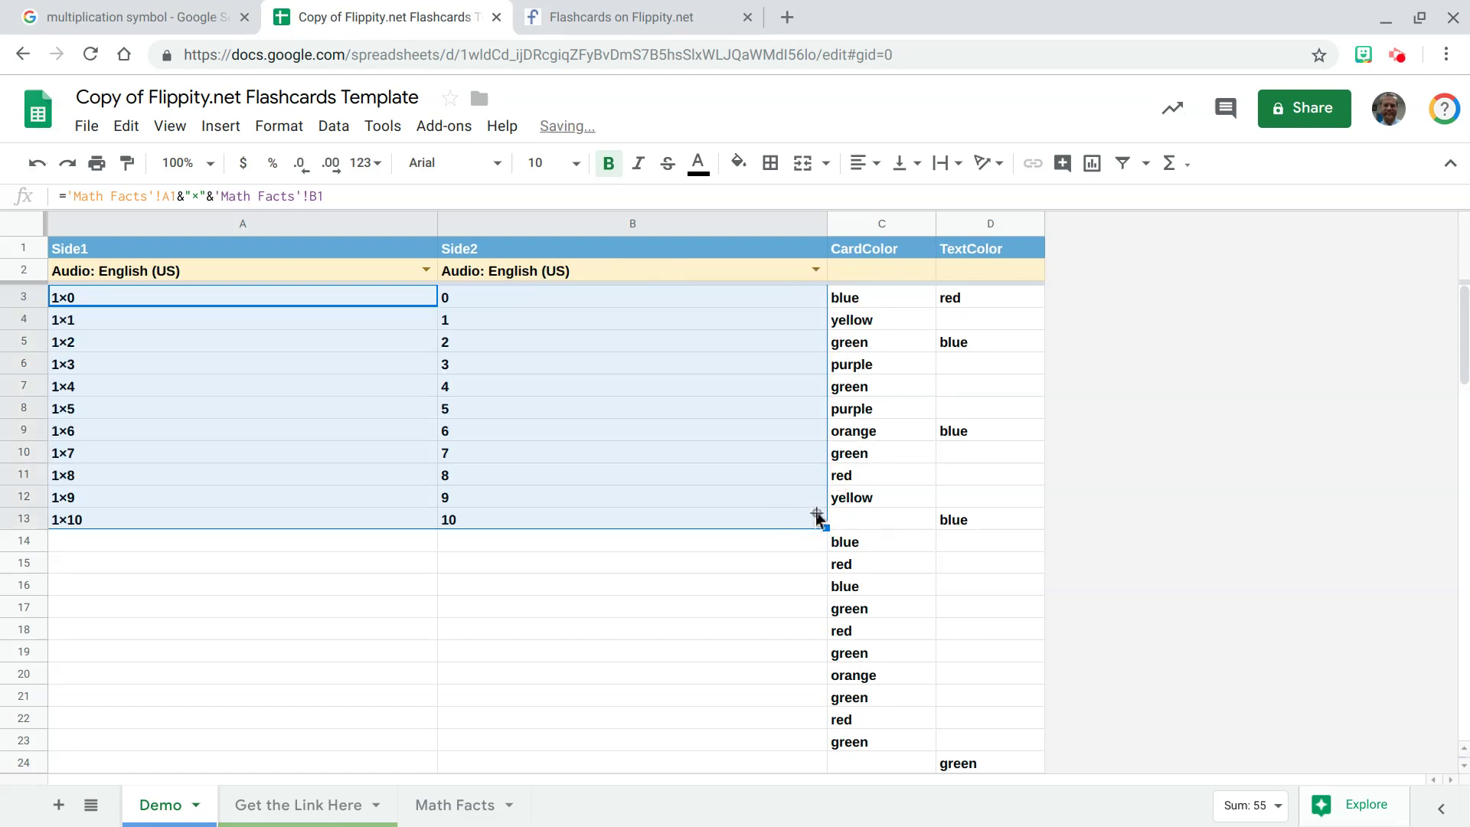
{"action": "left_click", "coordinate": [574, 598]}
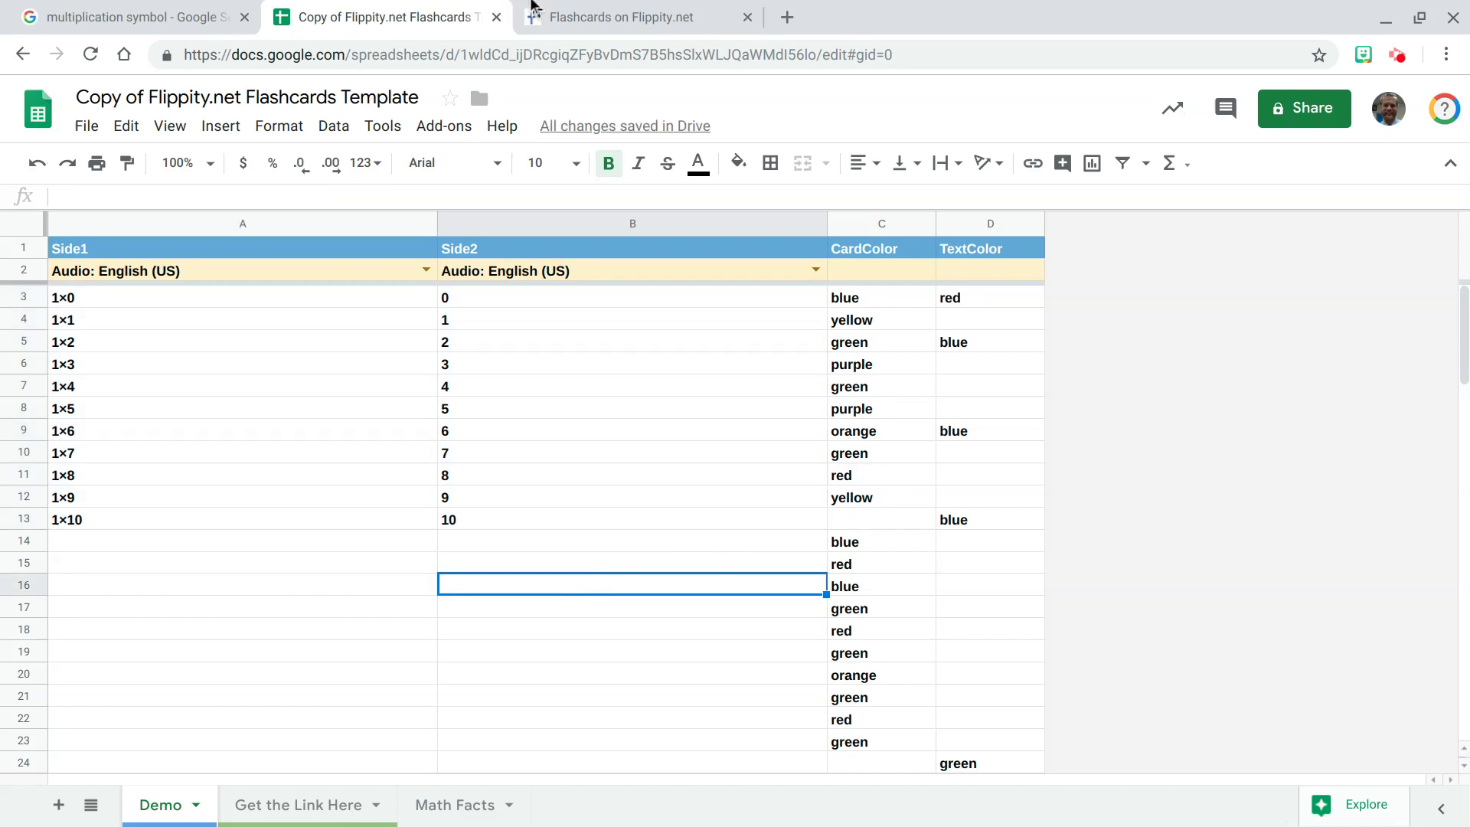
Switch to the published Flippity flashcards page, reload it and flip through the first few cards
{"action": "left_click", "coordinate": [560, 6]}
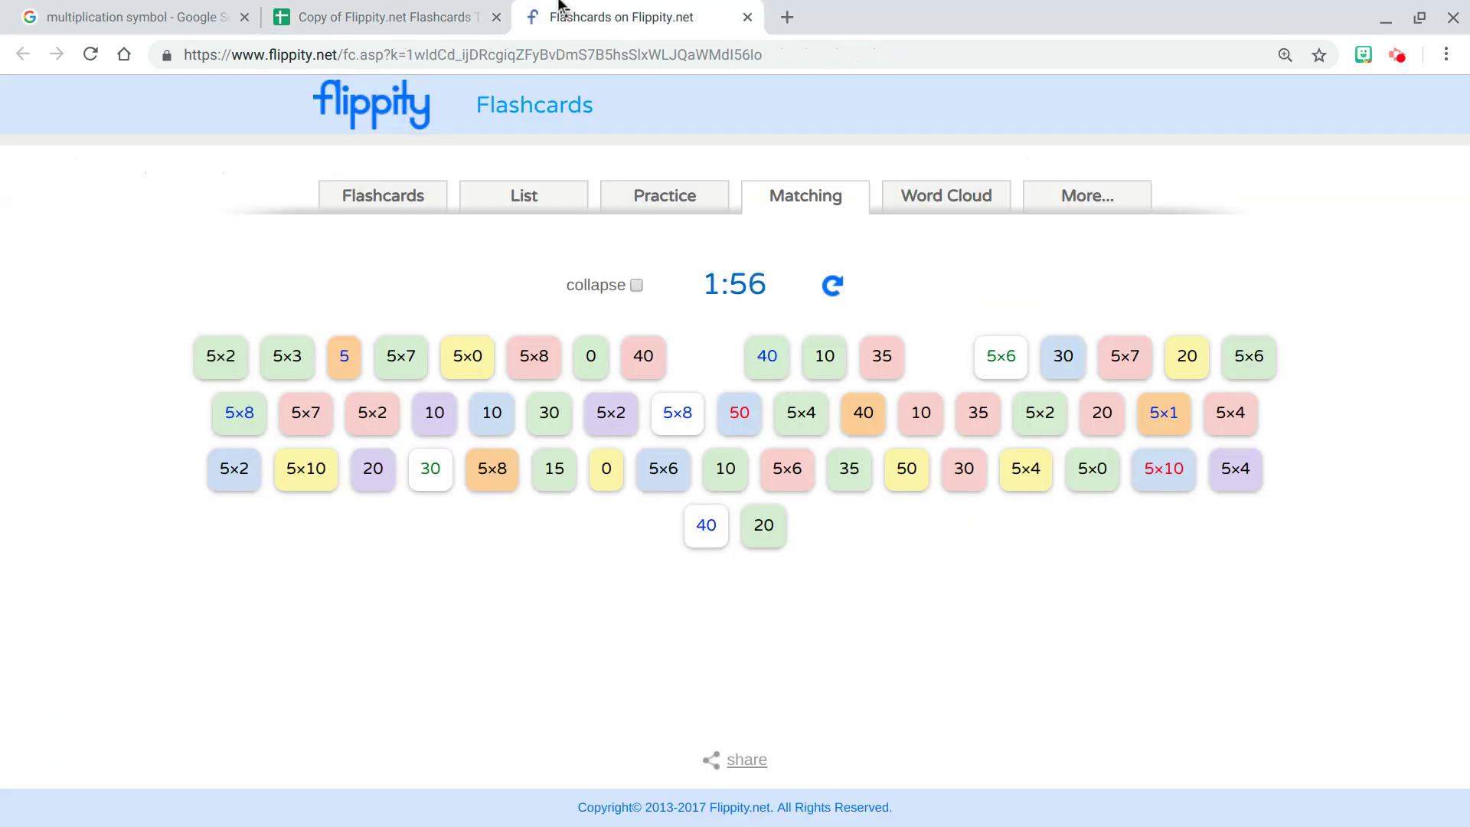
{"action": "key", "text": "F5"}
{"action": "key", "text": "F5"}
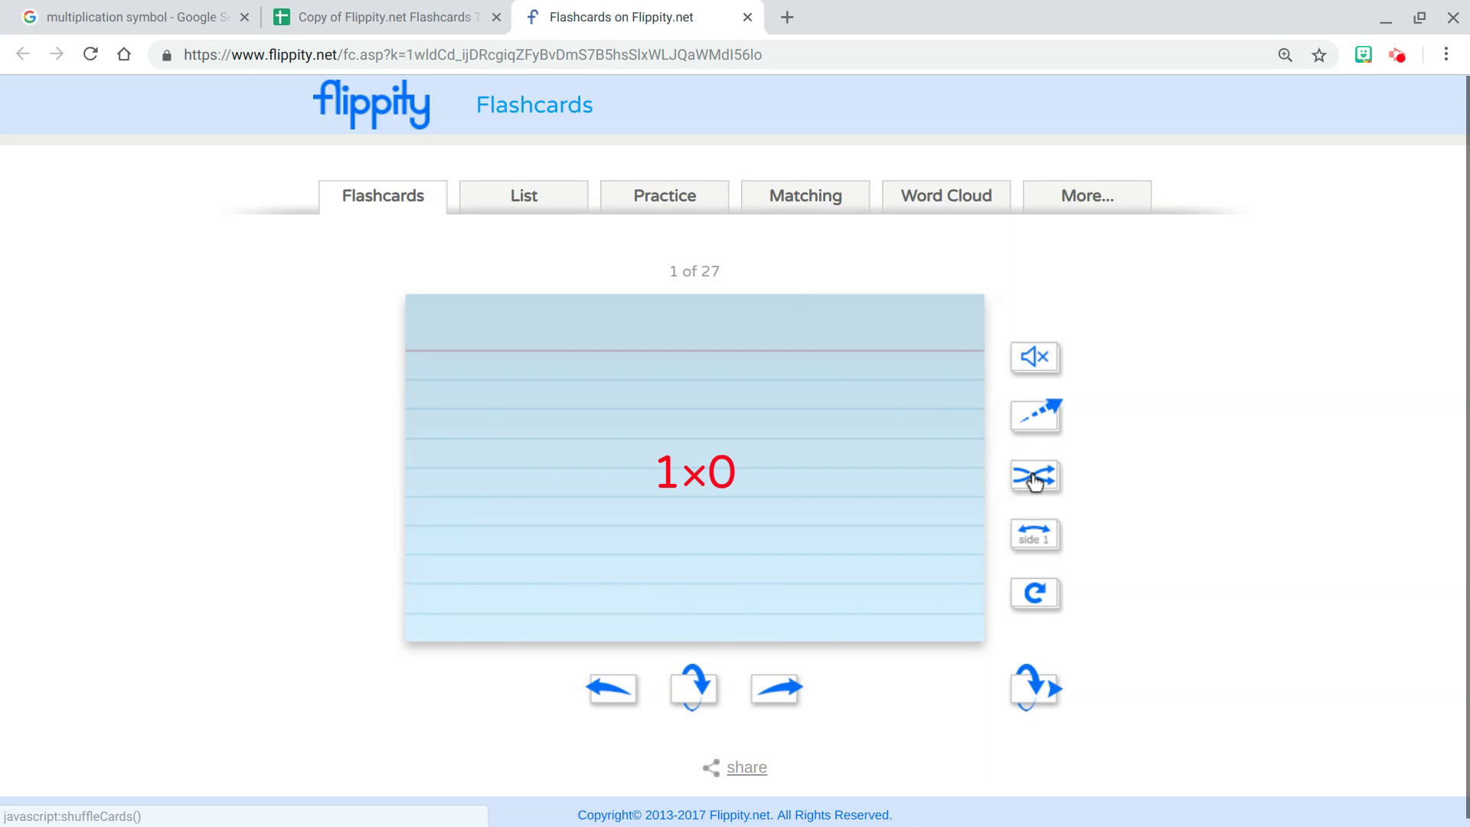
{"action": "left_click", "coordinate": [1045, 693]}
{"action": "left_click", "coordinate": [1048, 696]}
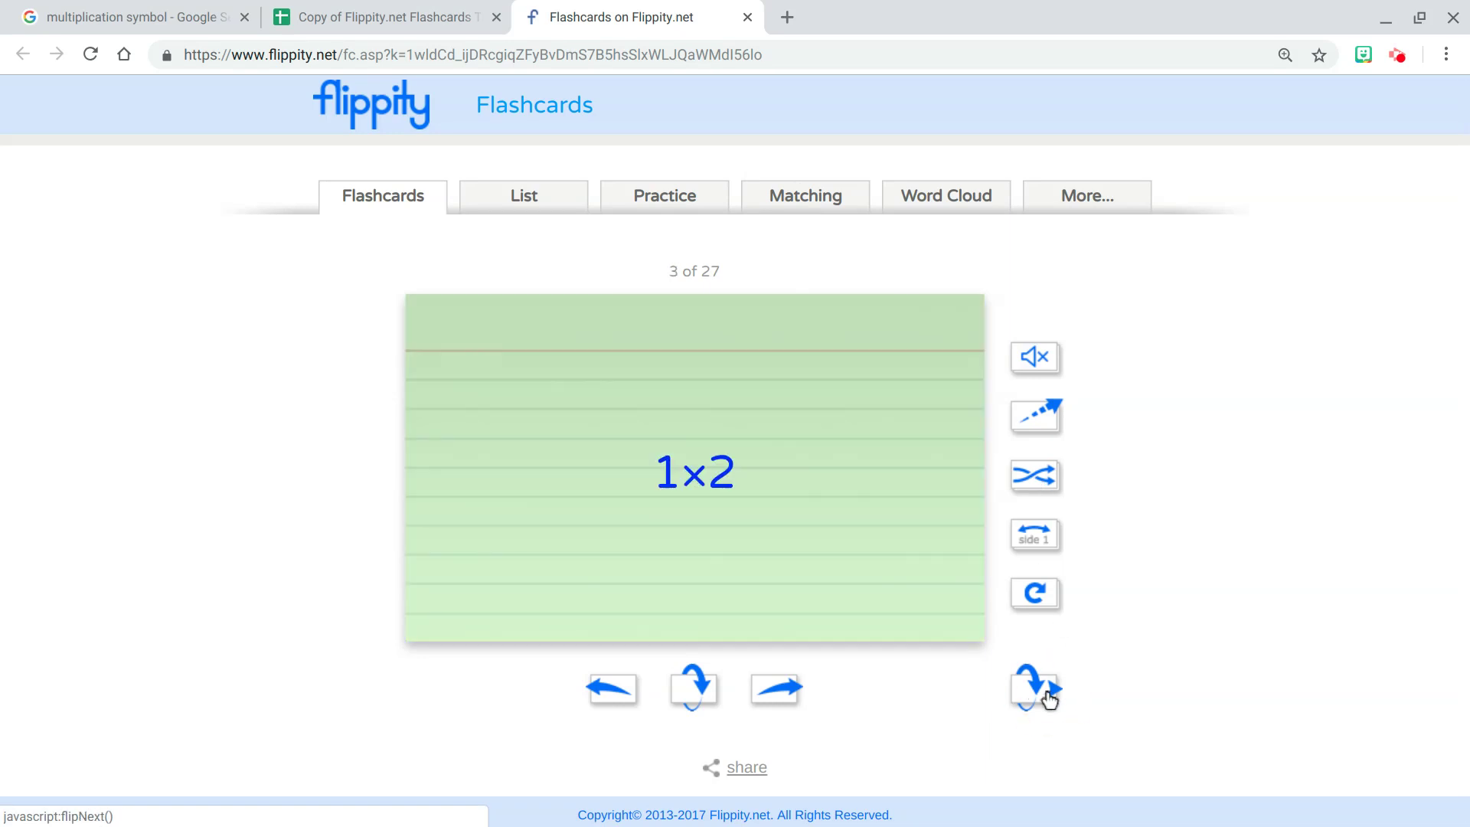
{"action": "left_click", "coordinate": [1049, 697]}
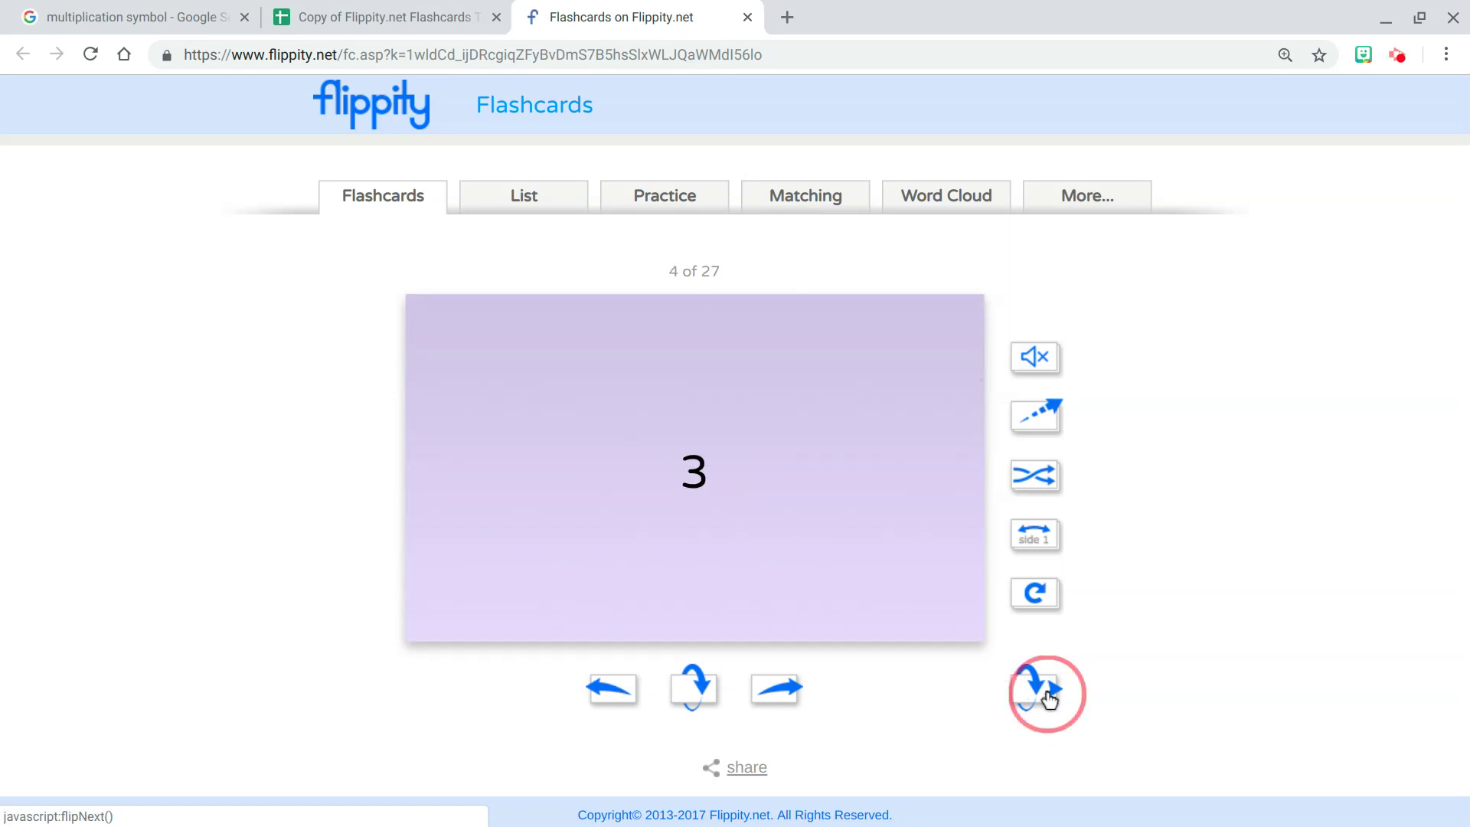
Shuffle the flashcards twice and open the Matching activity
{"action": "left_click", "coordinate": [1032, 475]}
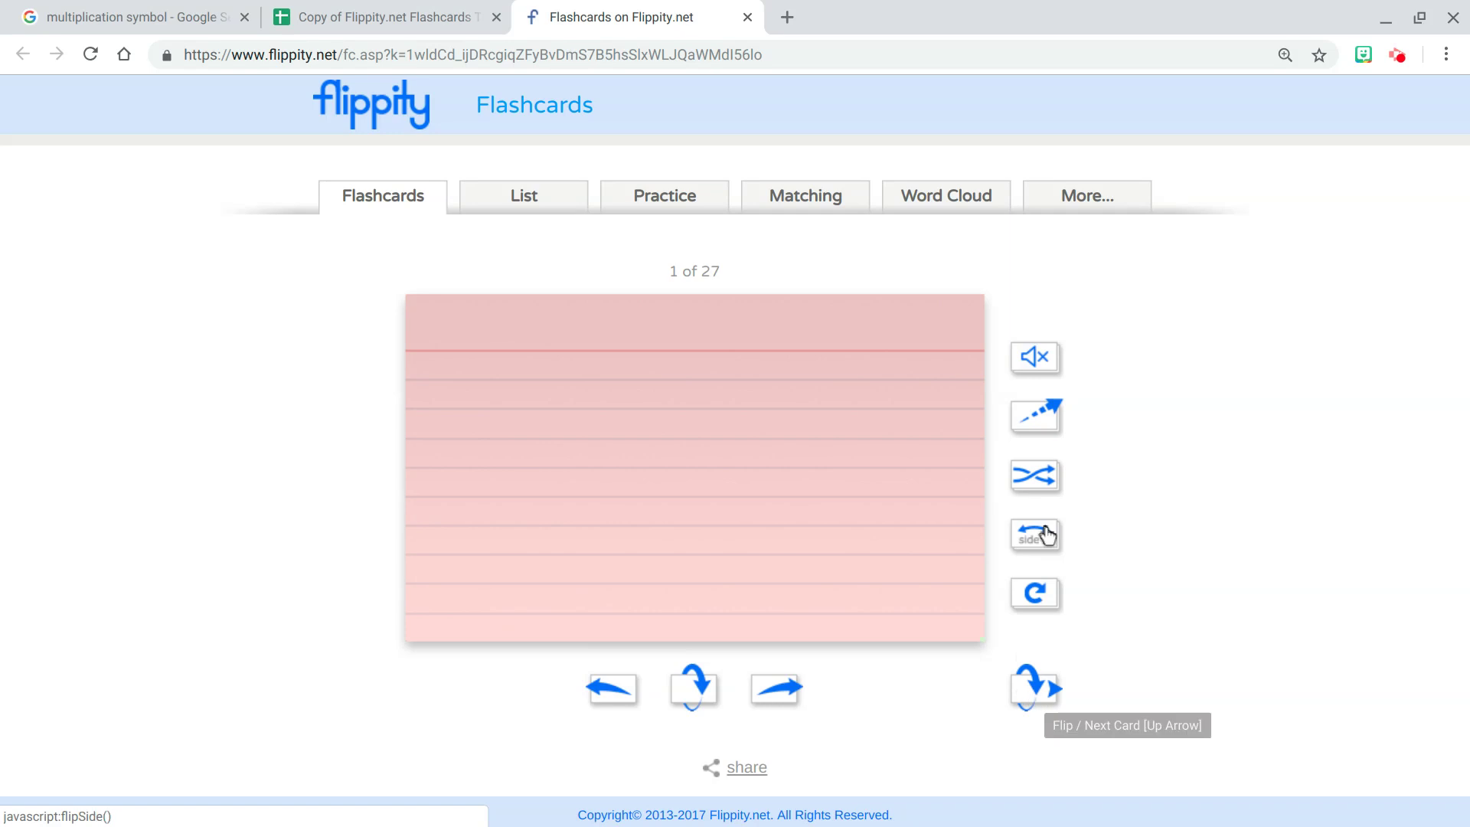
{"action": "left_click", "coordinate": [1034, 475]}
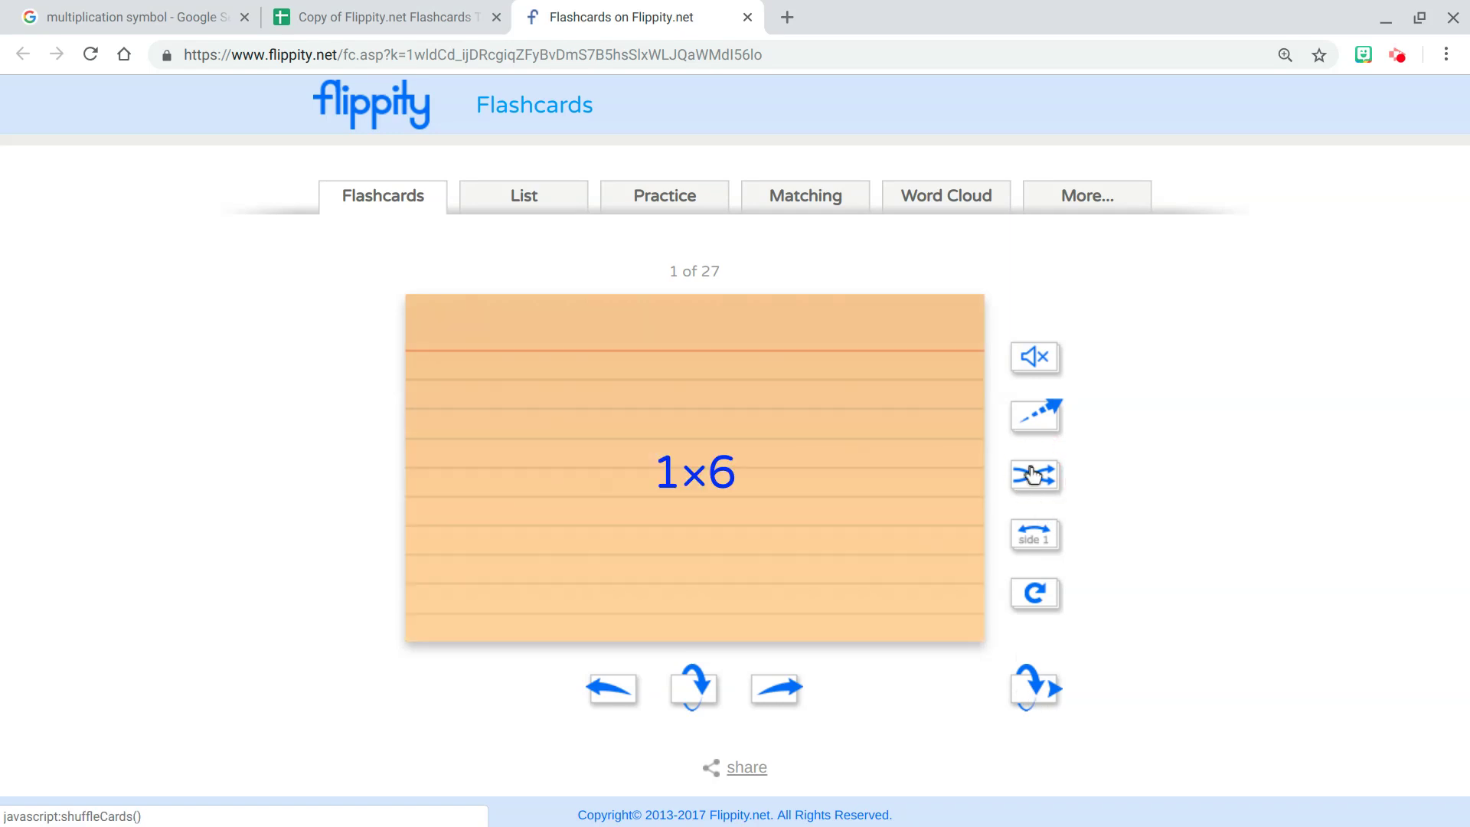
{"action": "left_click", "coordinate": [796, 201]}
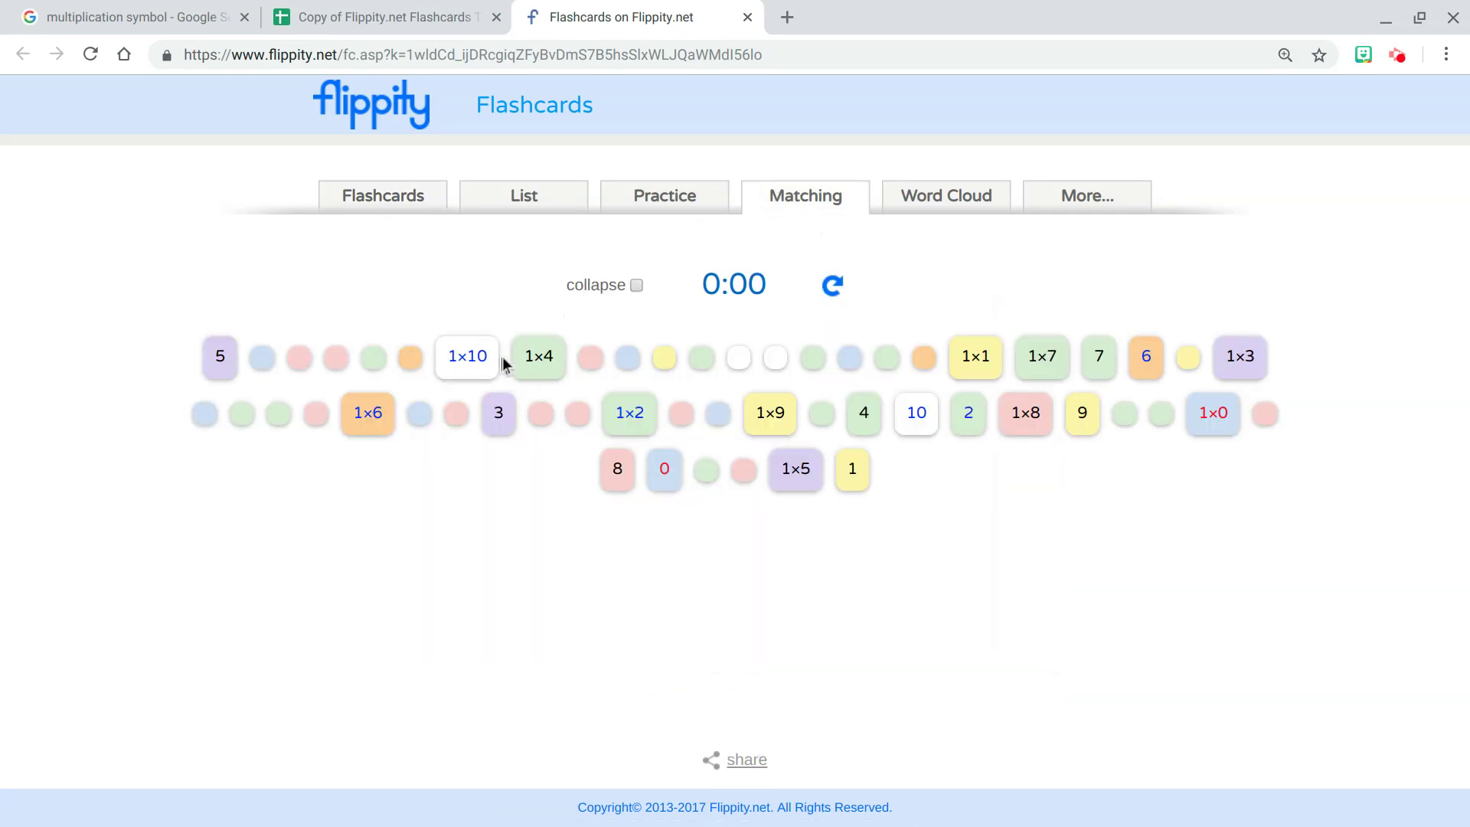
Return to the Demo sheet and clear the CardColor and TextColor entries from row 14 downward
{"action": "left_click", "coordinate": [330, 16]}
{"action": "left_click_drag", "start_coordinate": [869, 539], "coordinate": [1030, 807]}
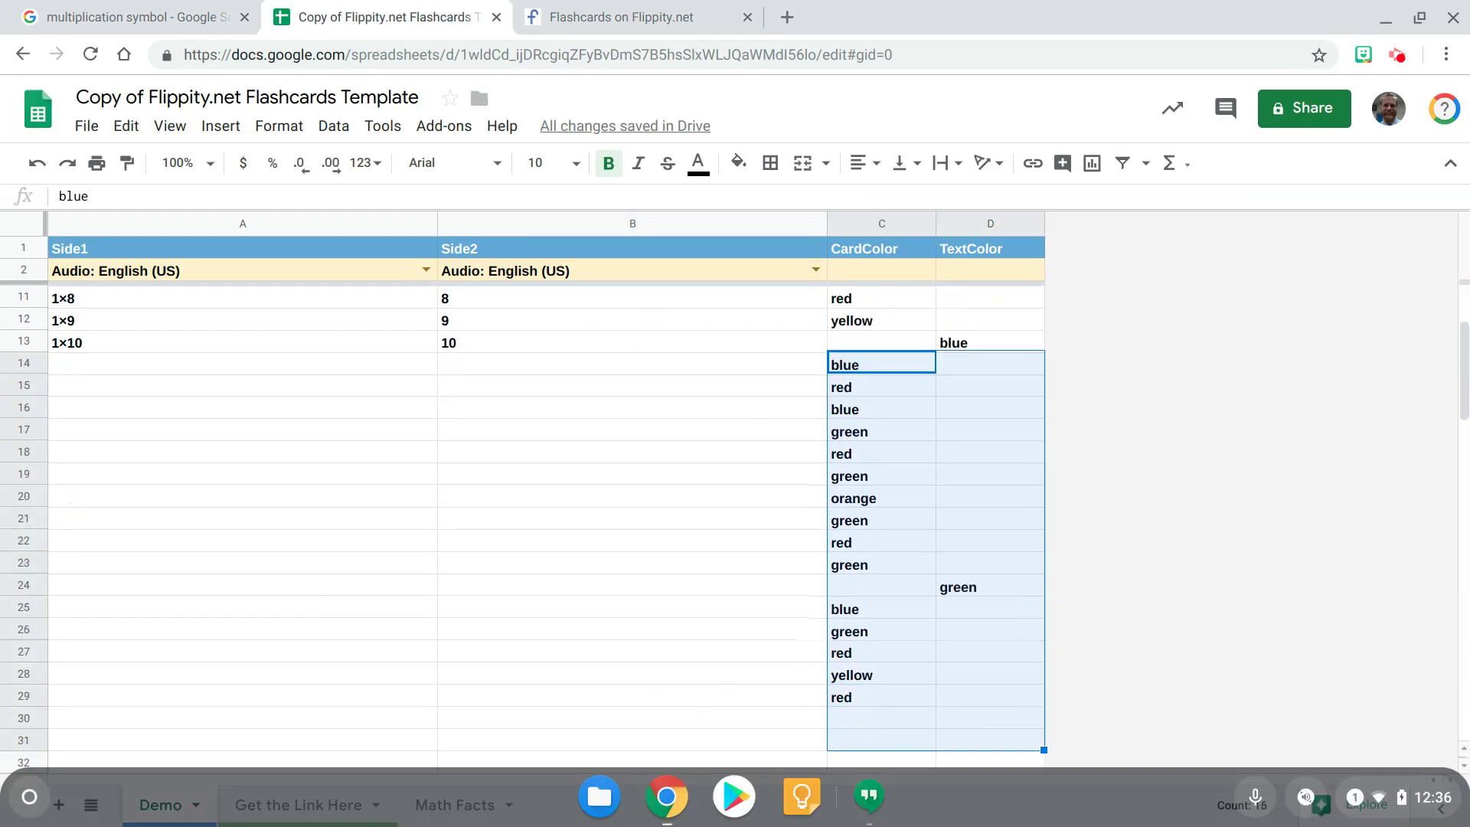
{"action": "key", "text": "Delete"}
{"action": "scroll", "coordinate": [717, 626], "scroll_direction": "up", "scroll_amount": 2}
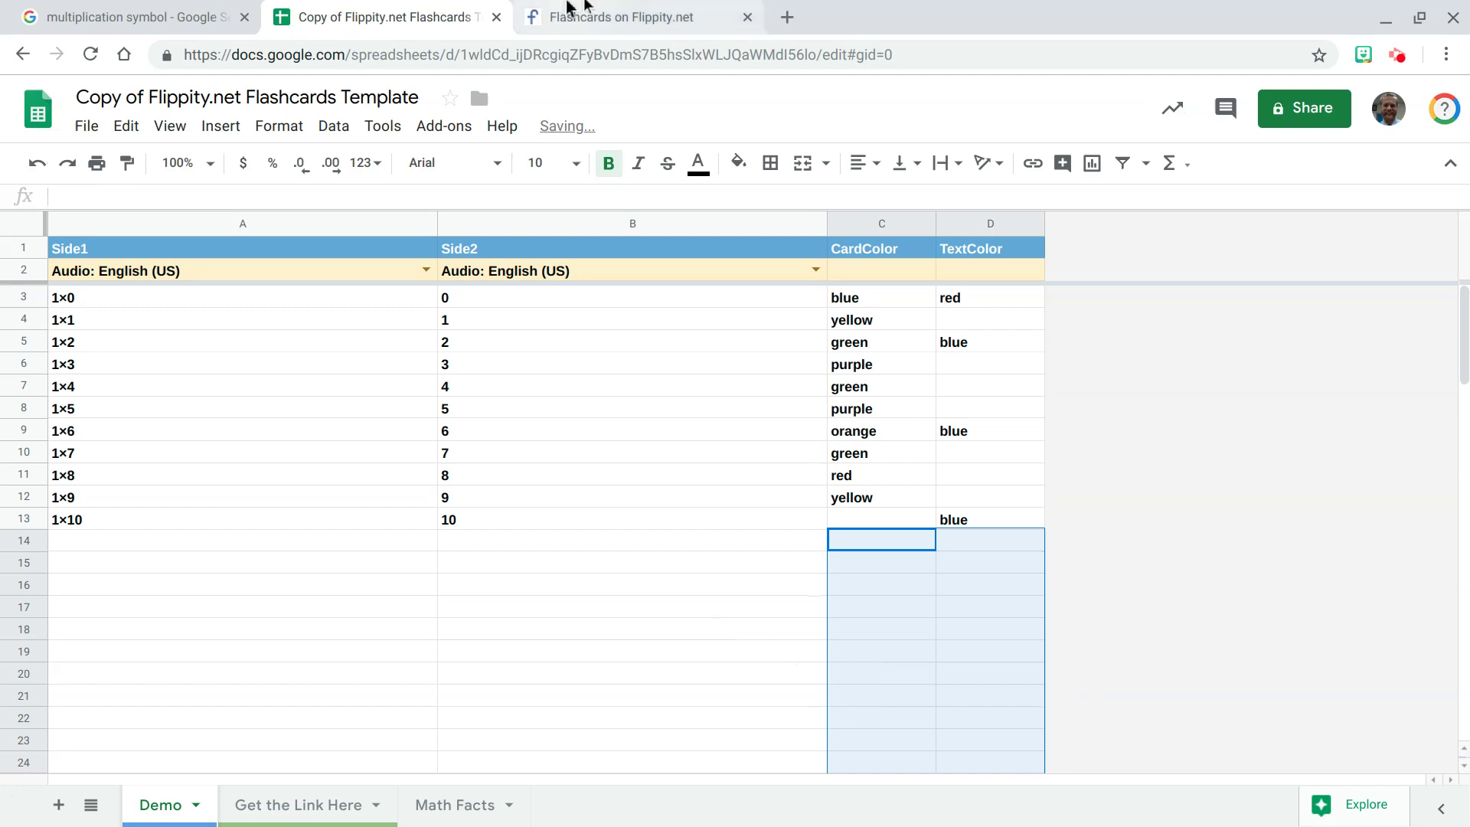
Reload the published Flippity page, open the Matching activity and pair 1×9 with 9
{"action": "left_click", "coordinate": [677, 15]}
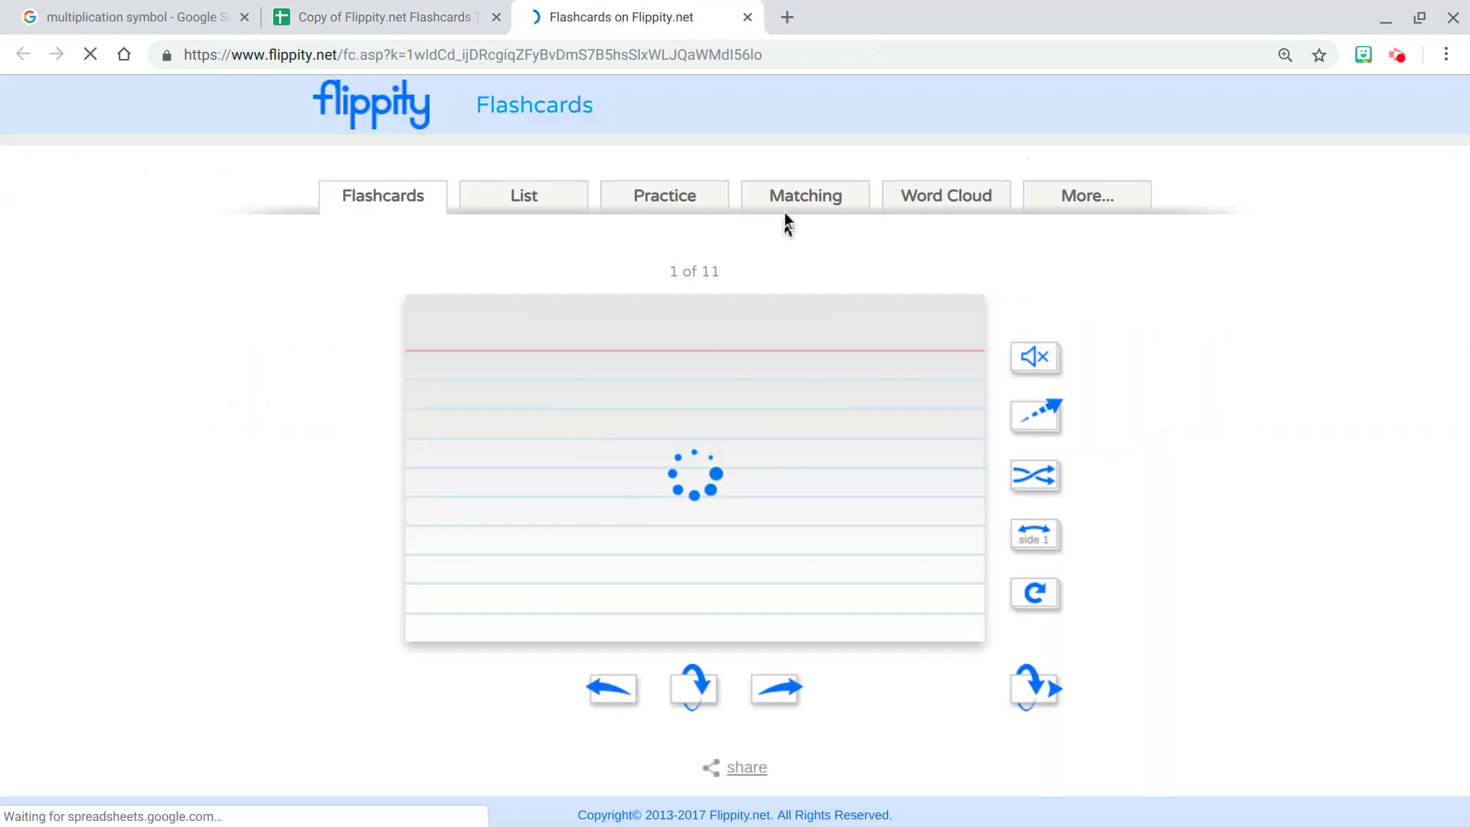
{"action": "left_click", "coordinate": [788, 197]}
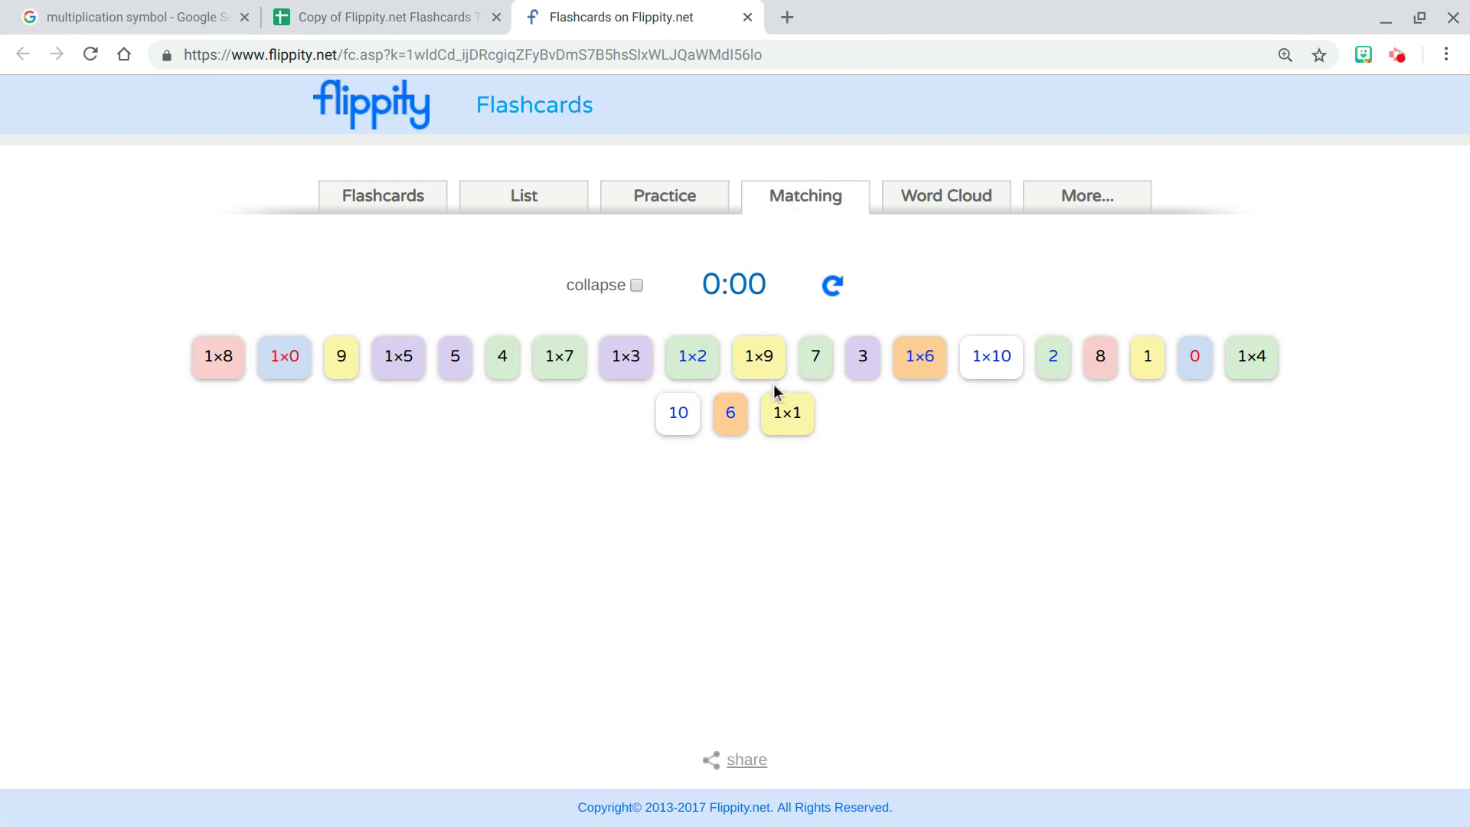
{"action": "left_click", "coordinate": [760, 364]}
{"action": "left_click", "coordinate": [341, 366]}
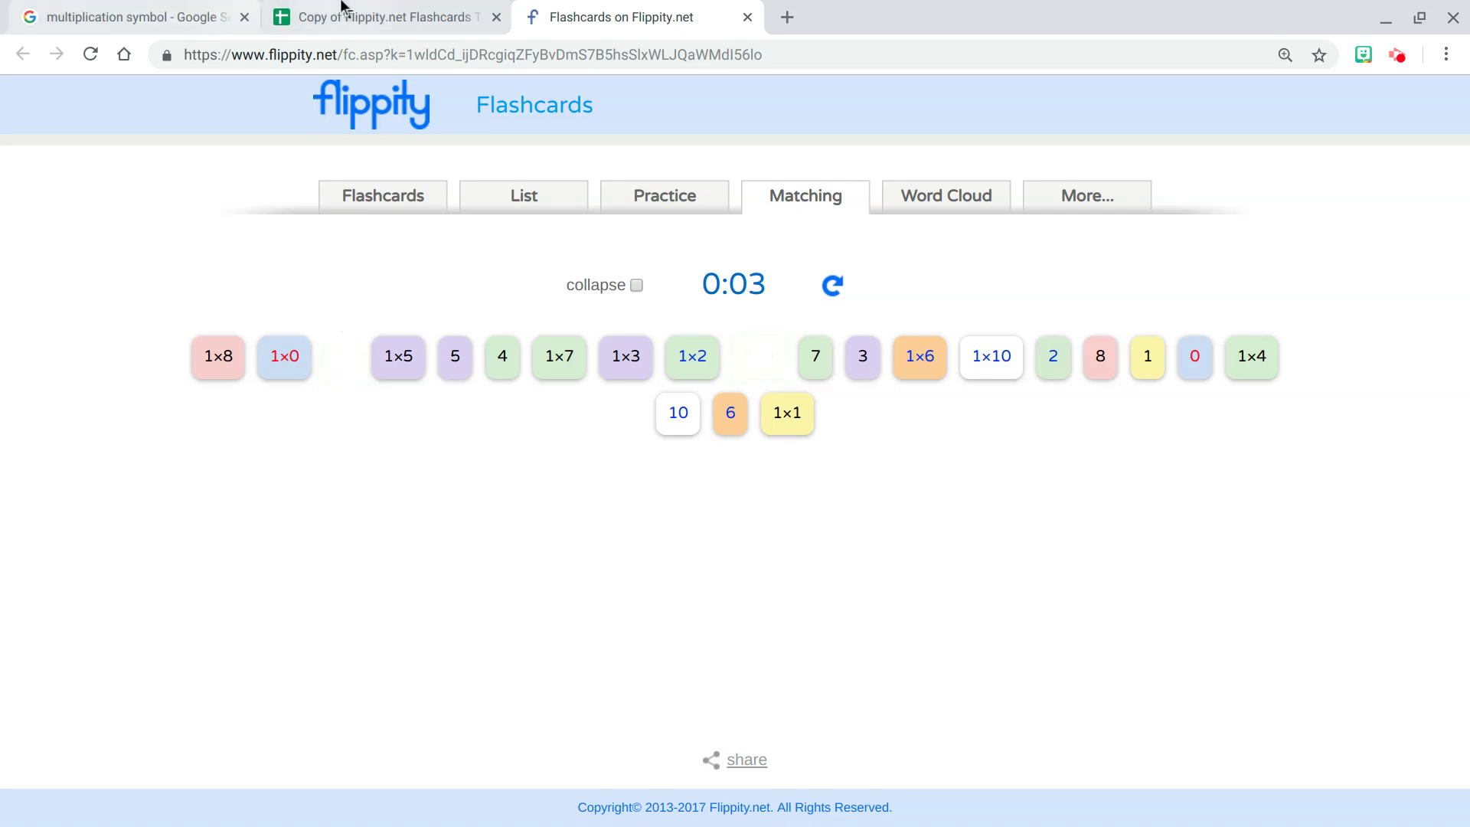
Return to the spreadsheet and examine how the cells in column A of Math Facts refer to A1
{"action": "left_click", "coordinate": [373, 6]}
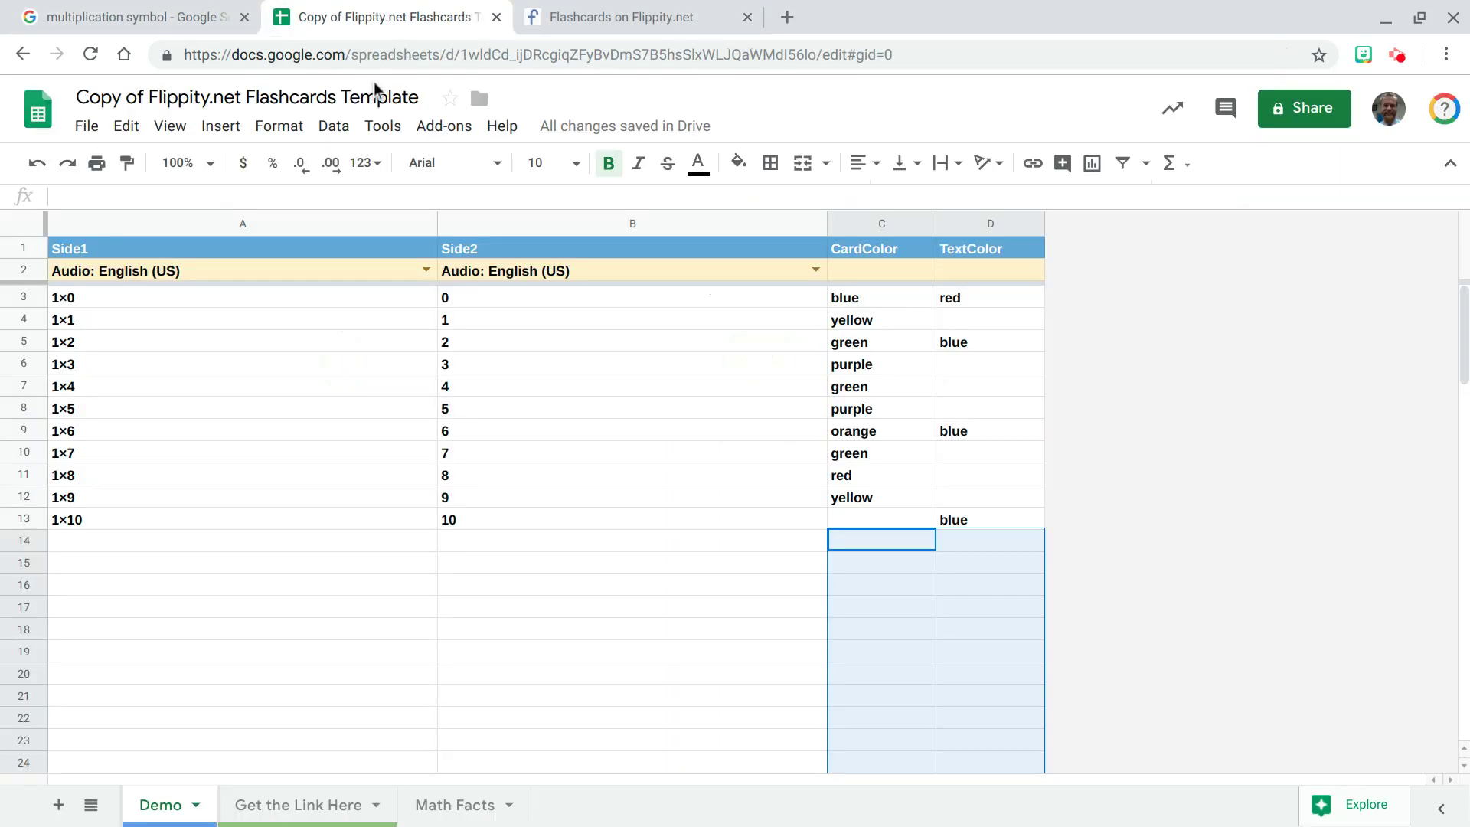
{"action": "left_click", "coordinate": [450, 806]}
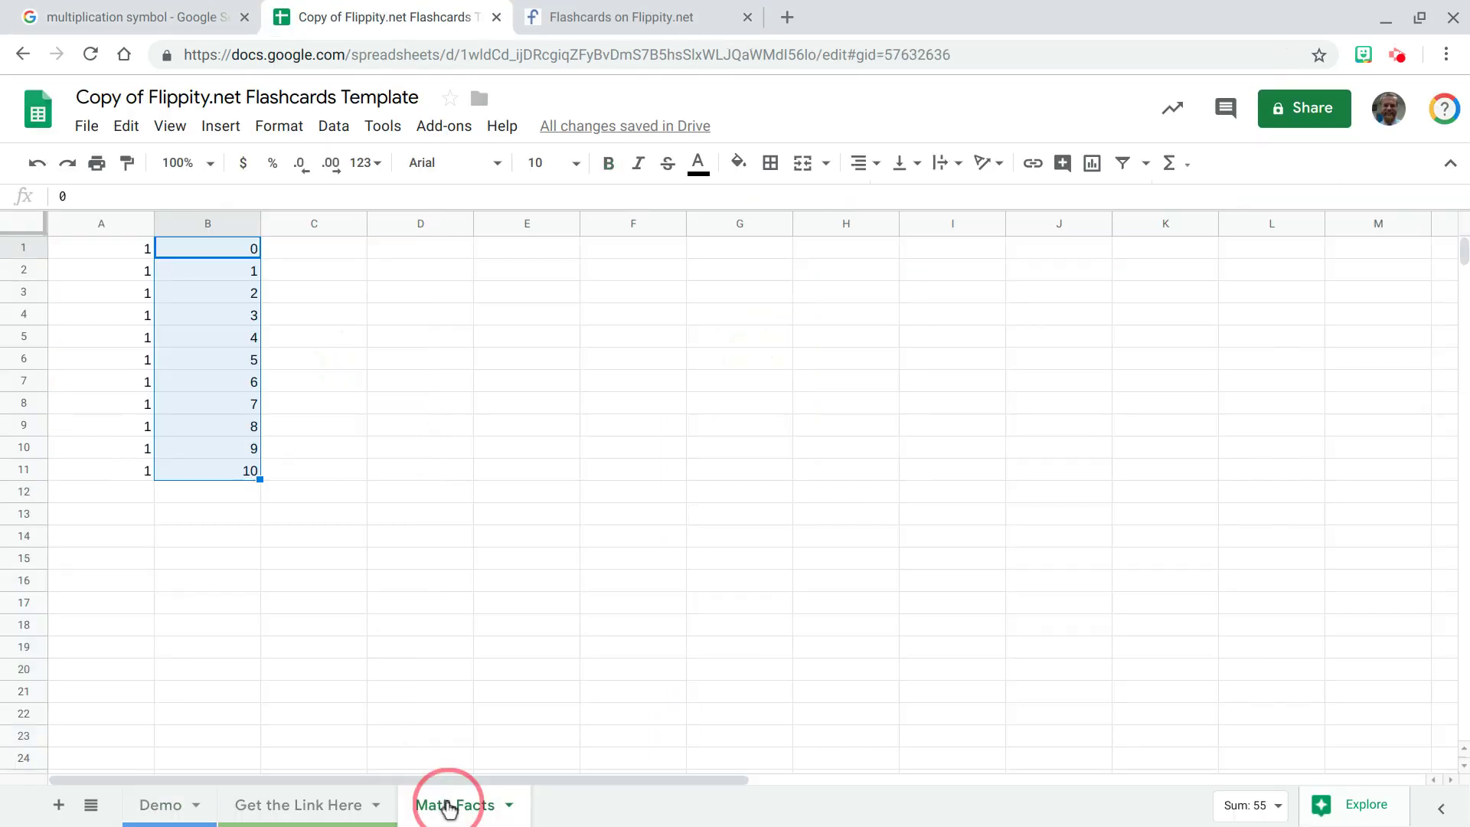
{"action": "left_click", "coordinate": [126, 251]}
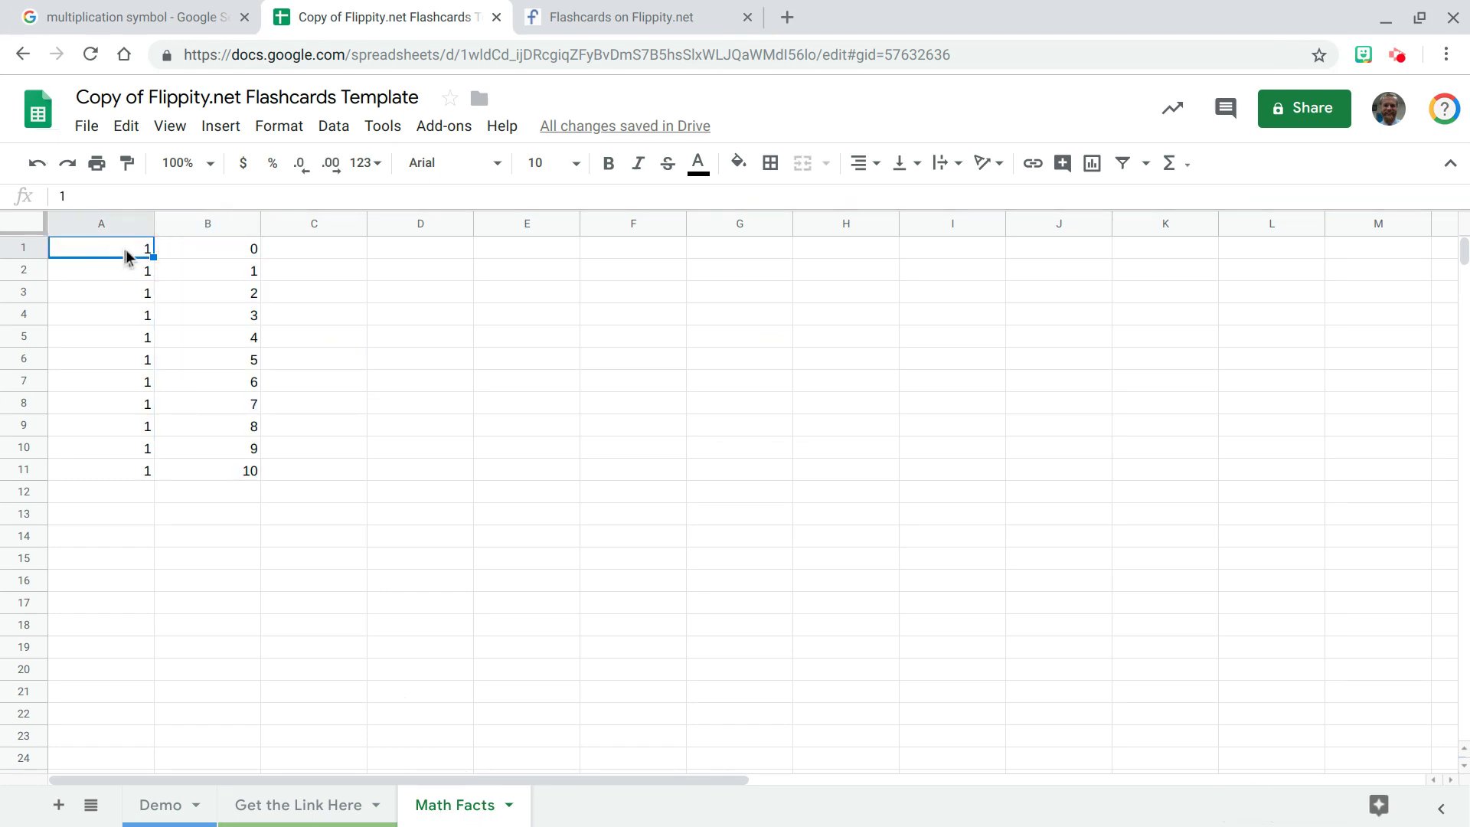
{"action": "key", "text": "Down"}
{"action": "key", "text": "Down"}
{"action": "key", "text": "Down"}
{"action": "key", "text": "Down"}
{"action": "key", "text": "Down"}
{"action": "key", "text": "Down"}
{"action": "key", "text": "Up"}
{"action": "key", "text": "Up"}
{"action": "key", "text": "Up"}
{"action": "key", "text": "Up"}
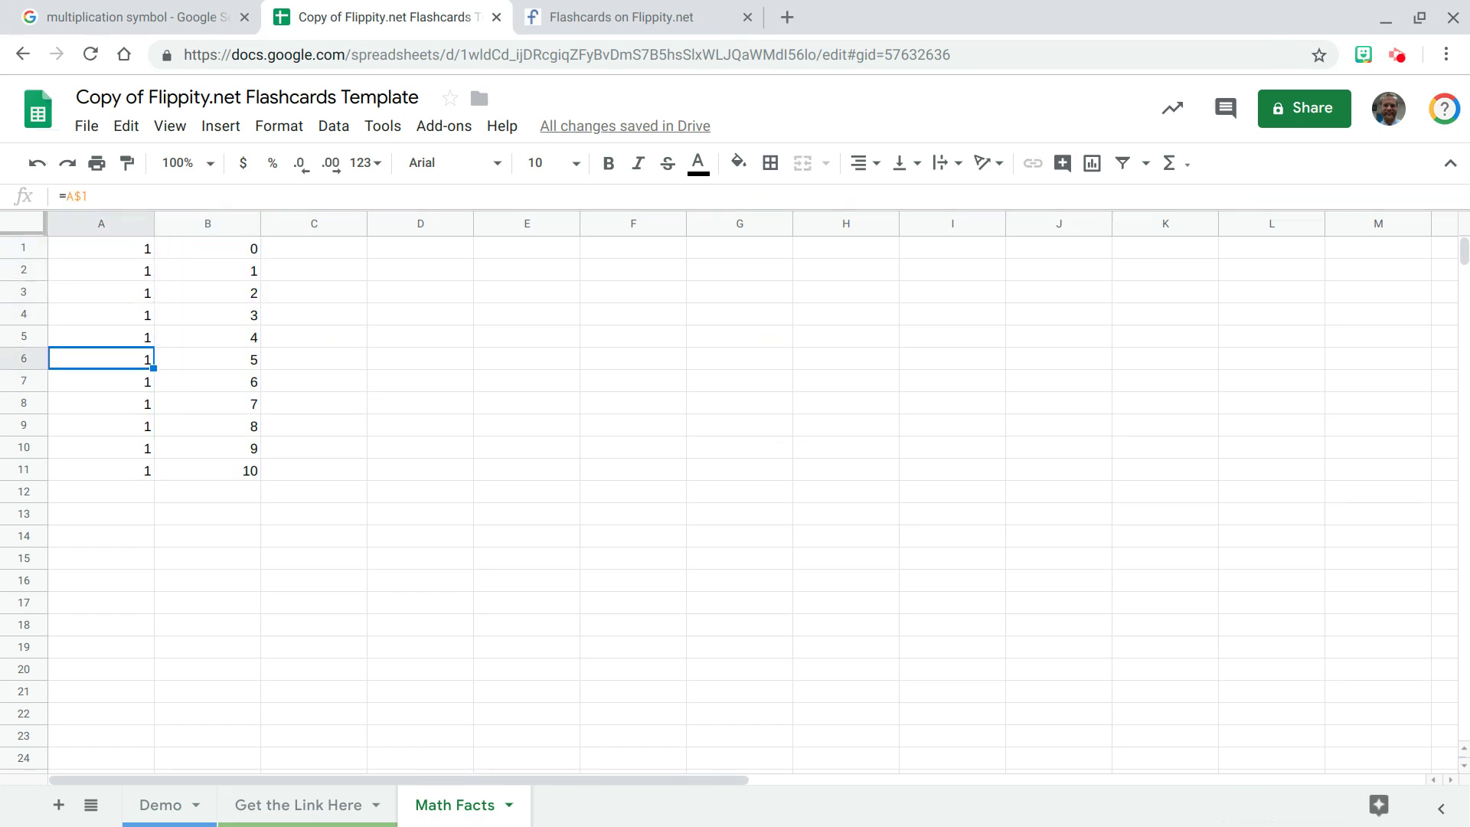
Set cell A1 of the Math Facts sheet to 2
{"action": "key", "text": "Up"}
{"action": "key", "text": "Up"}
{"action": "type", "text": "2"}
{"action": "key", "text": "Return"}
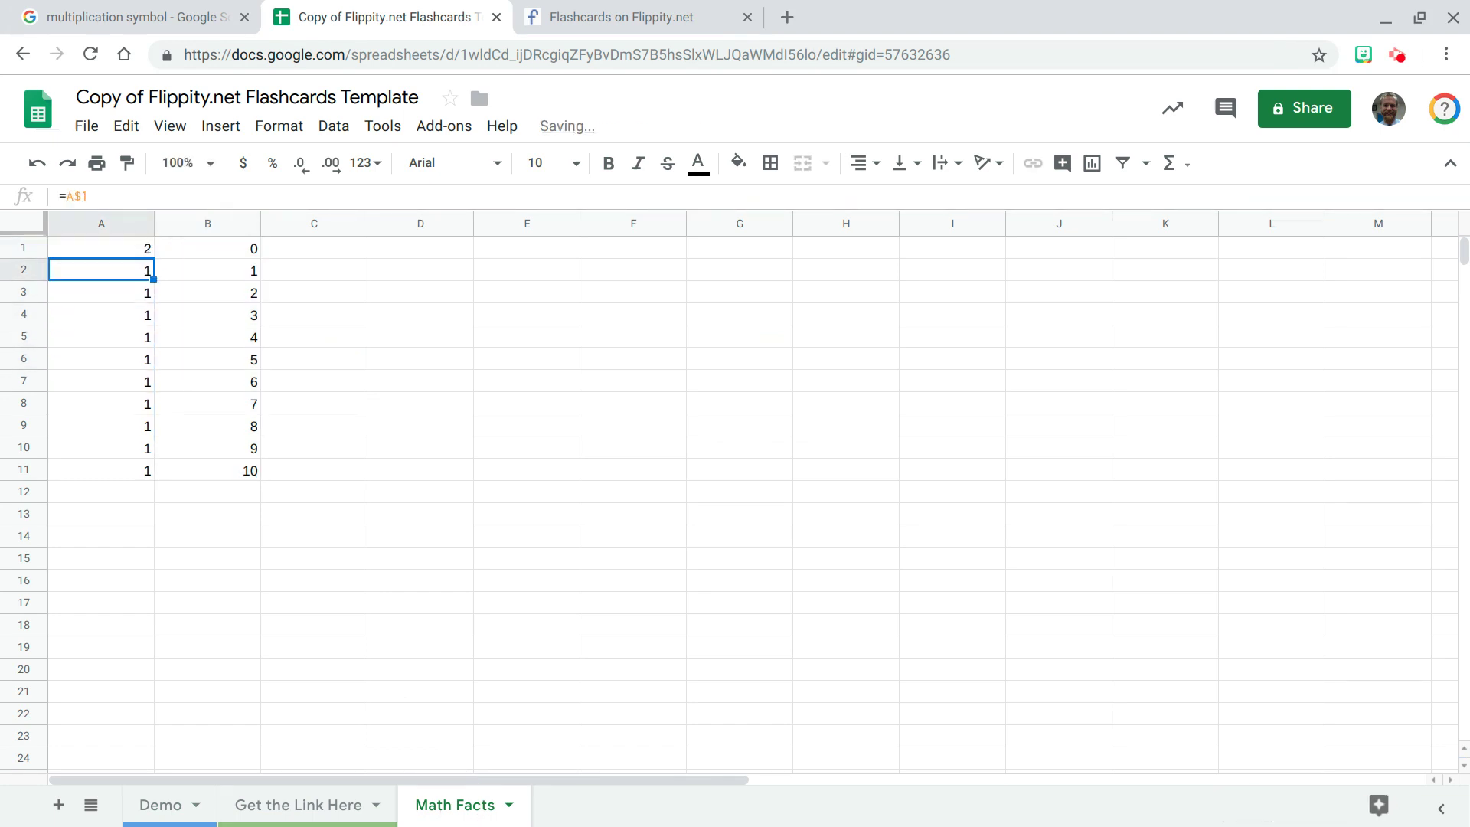
Check the updated facts on the Demo sheet and reload the published Flippity flashcards page
{"action": "left_click", "coordinate": [160, 805]}
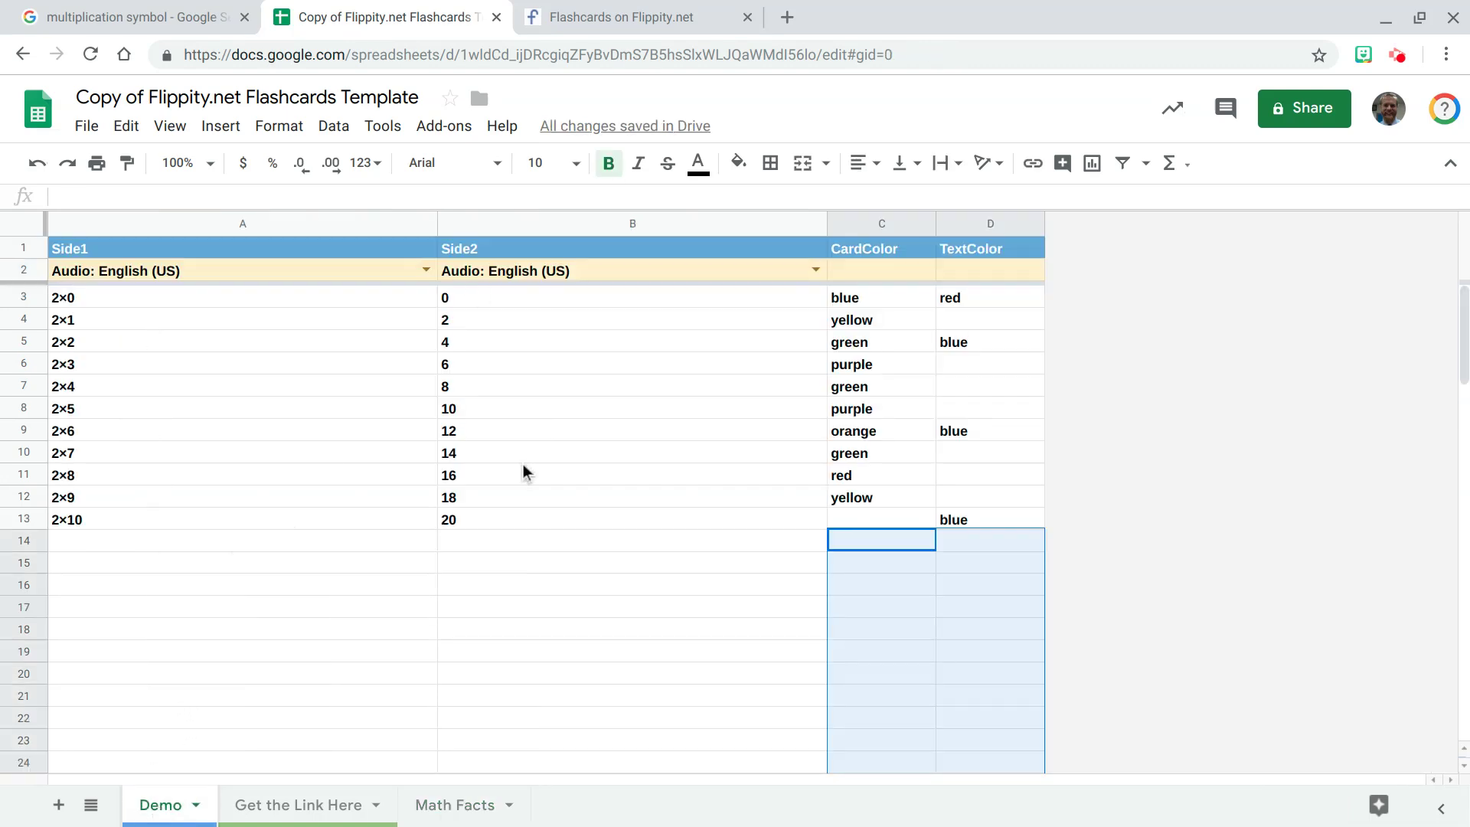
{"action": "left_click", "coordinate": [591, 8]}
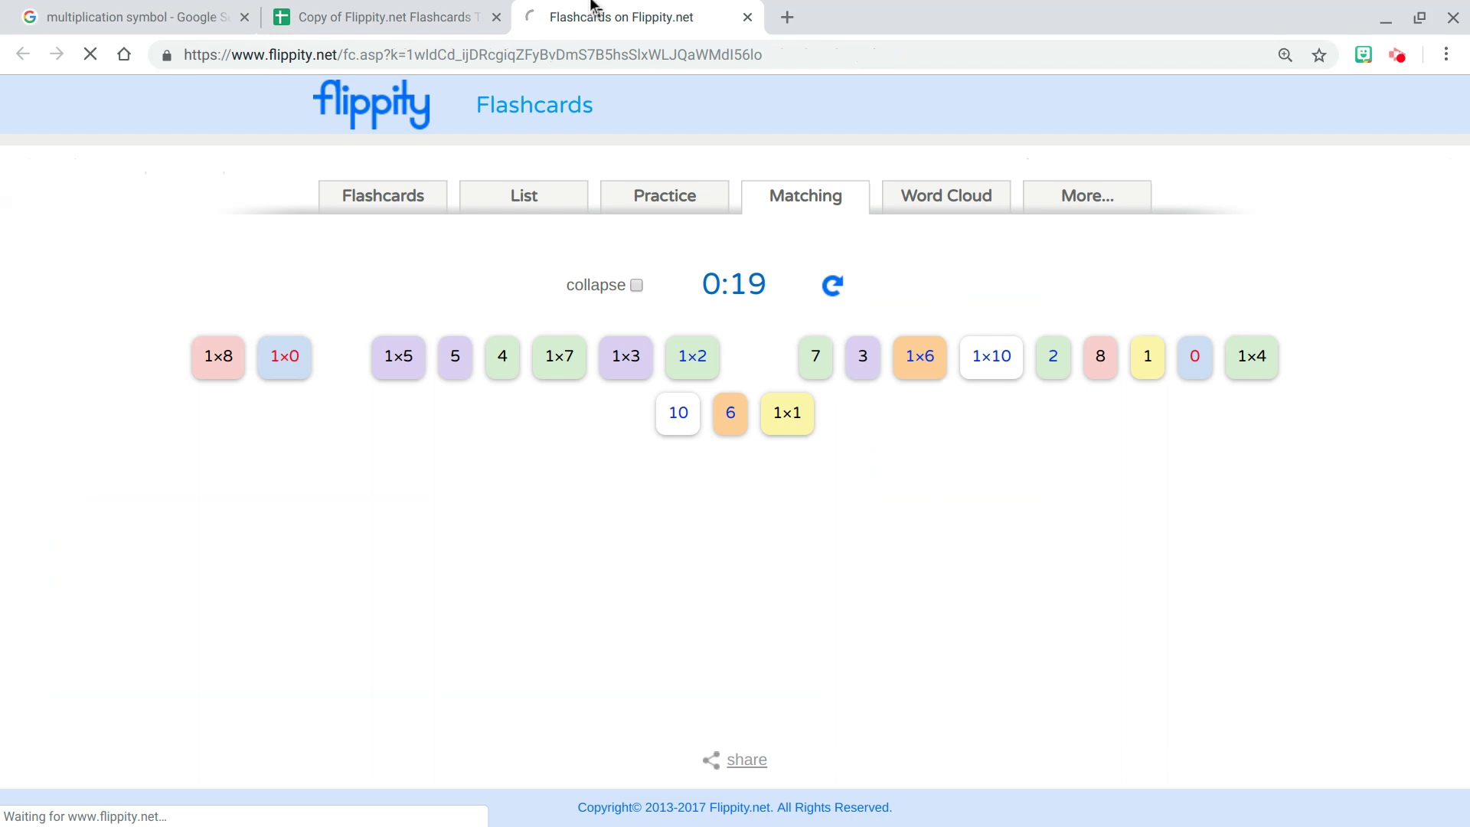